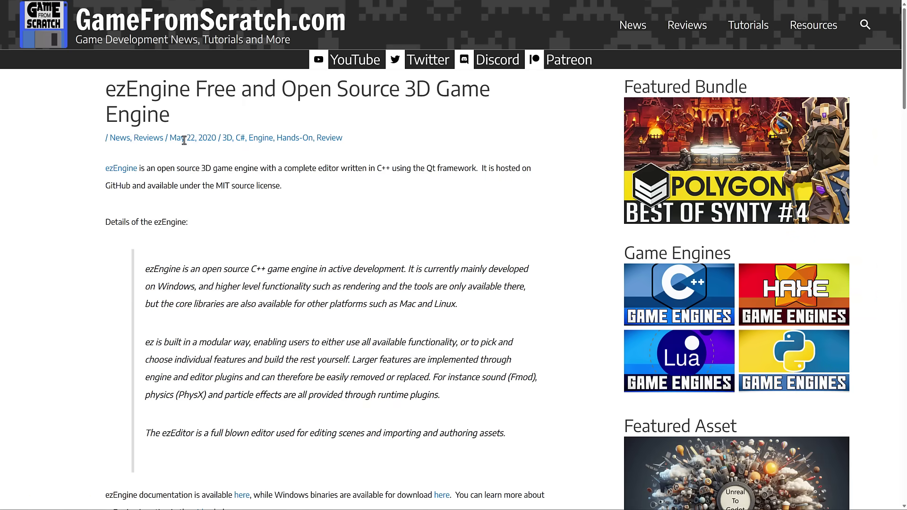
Skim the GameFromScratch article on ezEngine and view the ezEngine website's welcome page
scroll(292, 285, "down", 5)
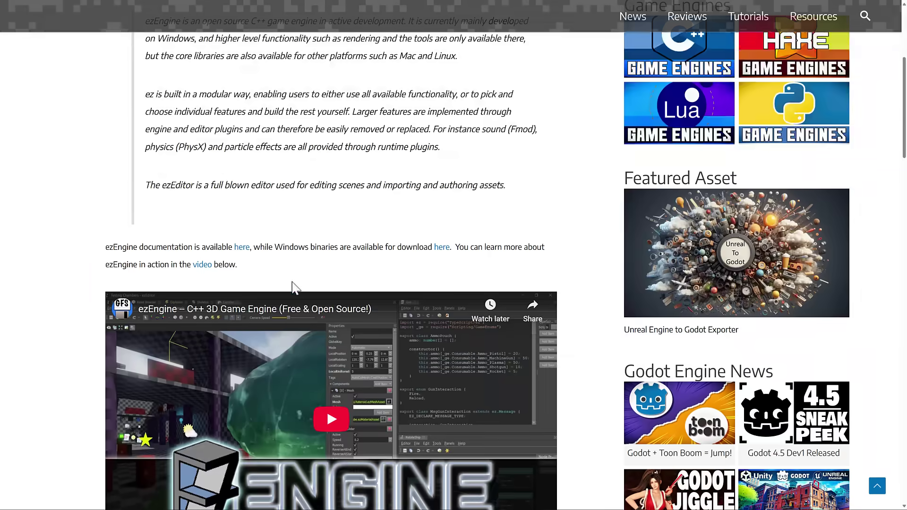
scroll(293, 283, "down", 2)
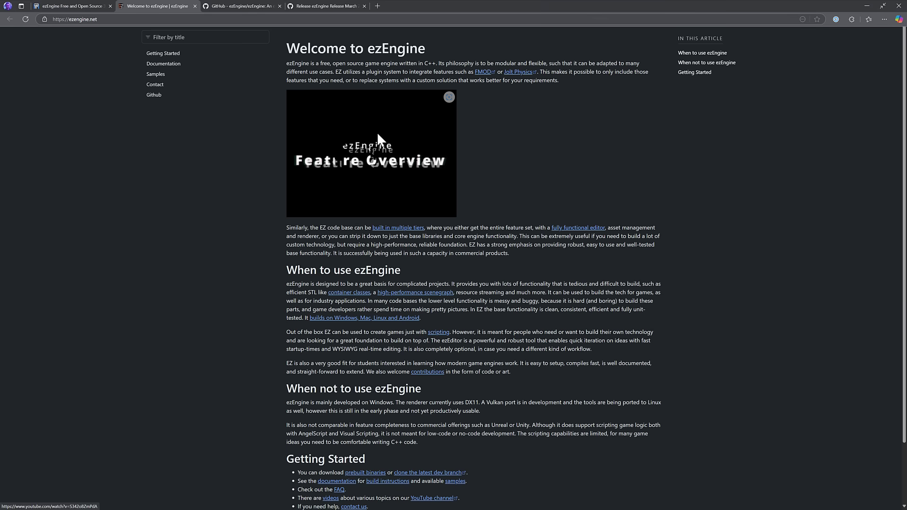
key("F11")
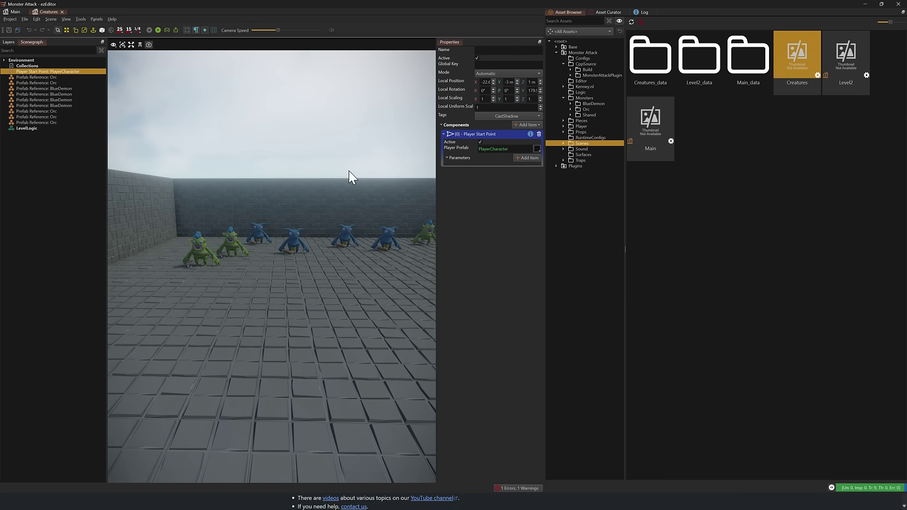
Playtest the Creatures scene by moving around and shooting the blue demons, and return to the editor
right_click_drag(334, 262, 321, 242)
key("w")
key("d")
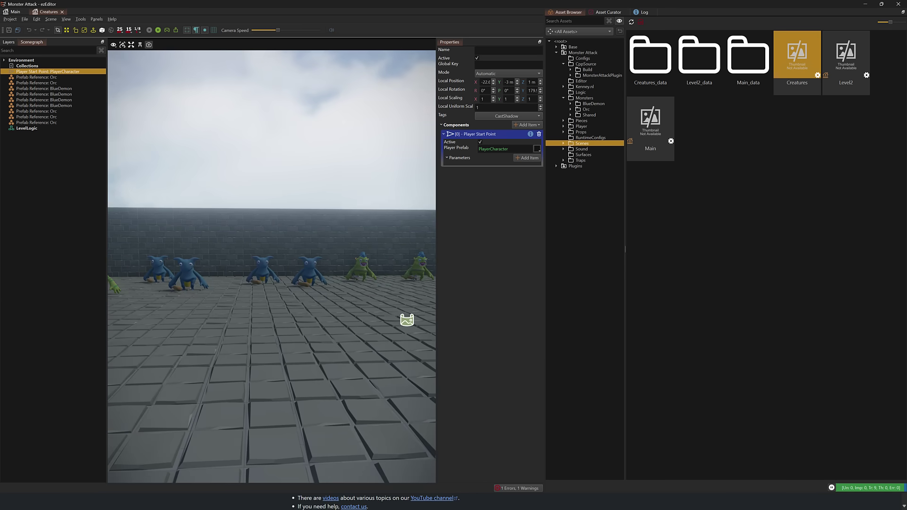
left_click(166, 29)
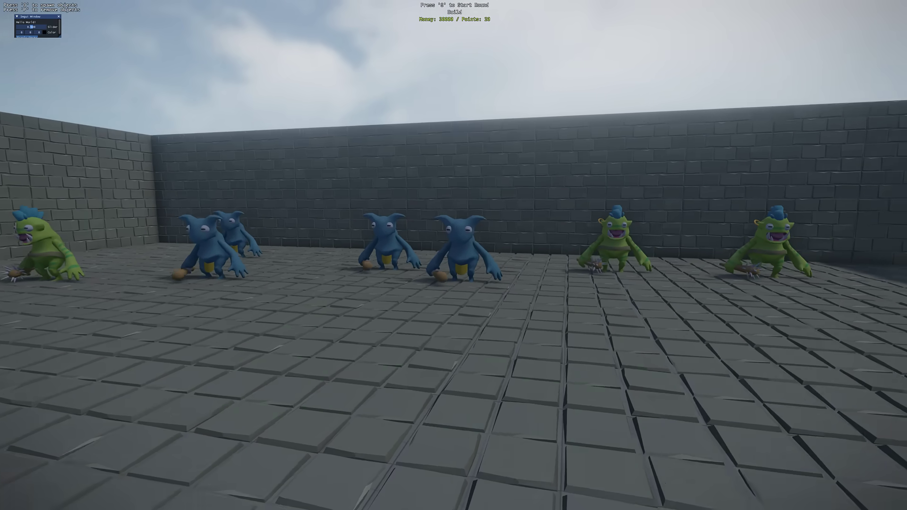
key("w")
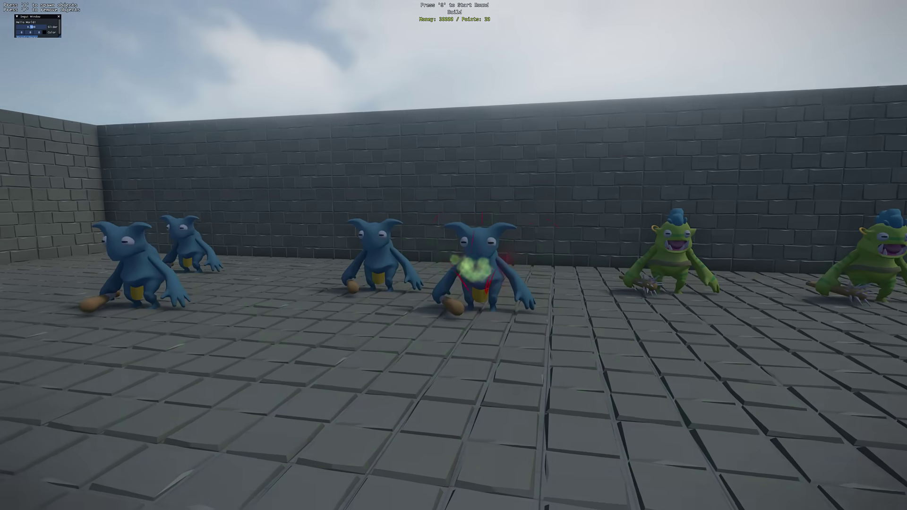
key("w")
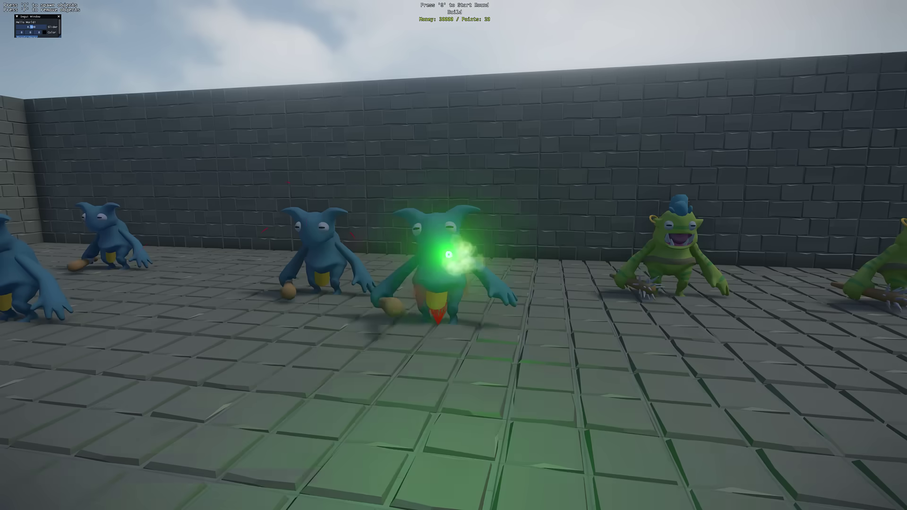
key("s")
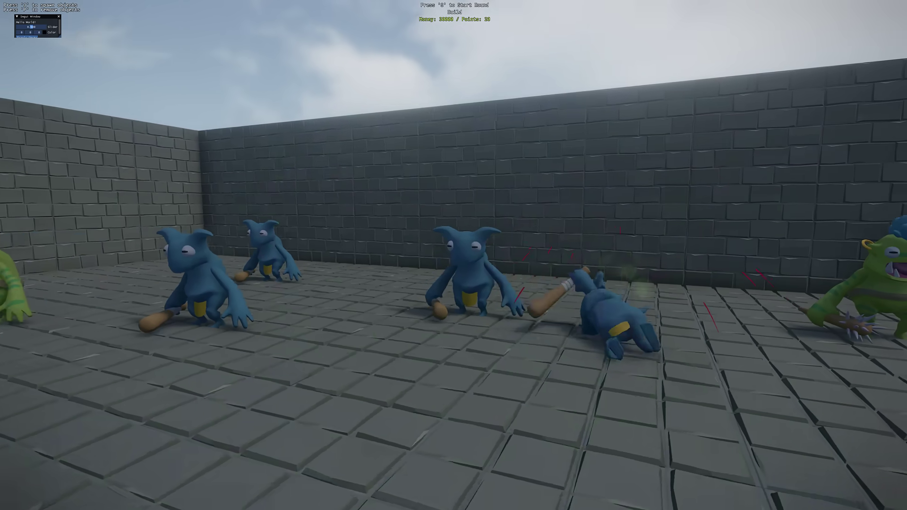
key("w")
key("s")
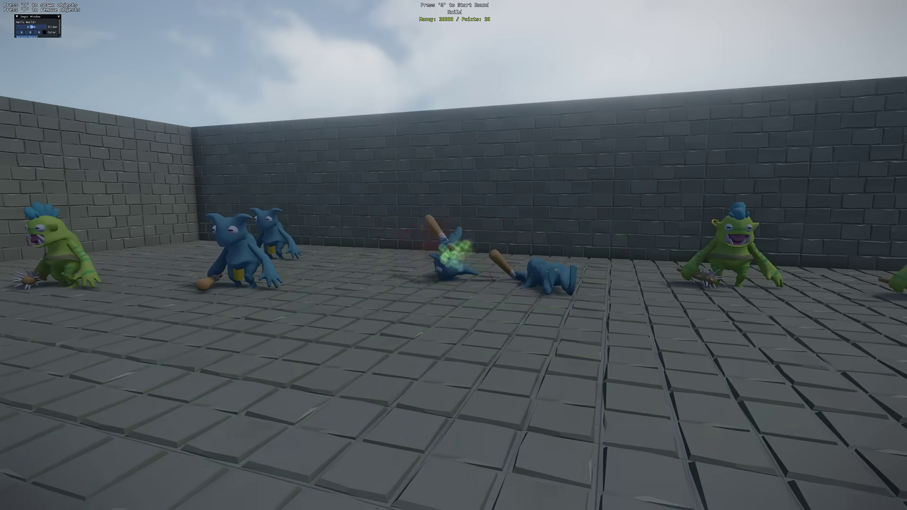
key("Escape")
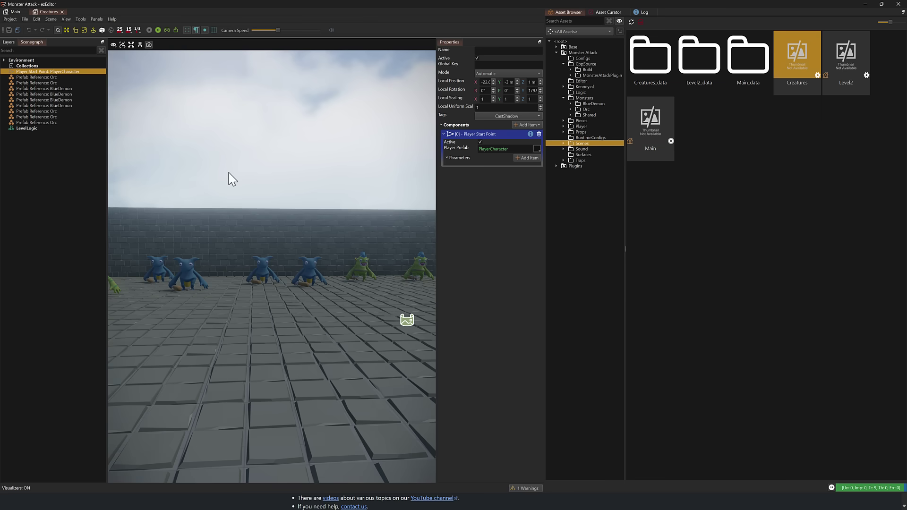
Examine the components of a BlueDemon prefab reference in the scene and of the LevelLogic object
right_click_drag(269, 259, 241, 266)
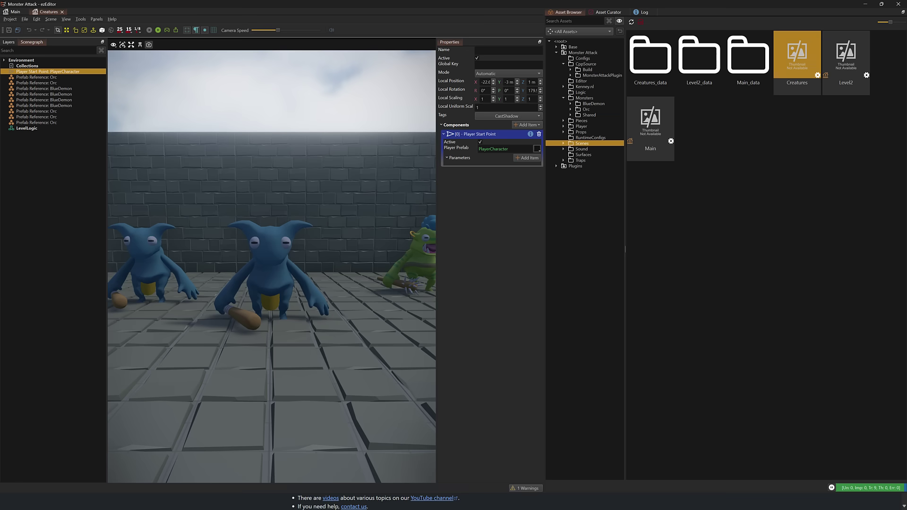
left_click(256, 273)
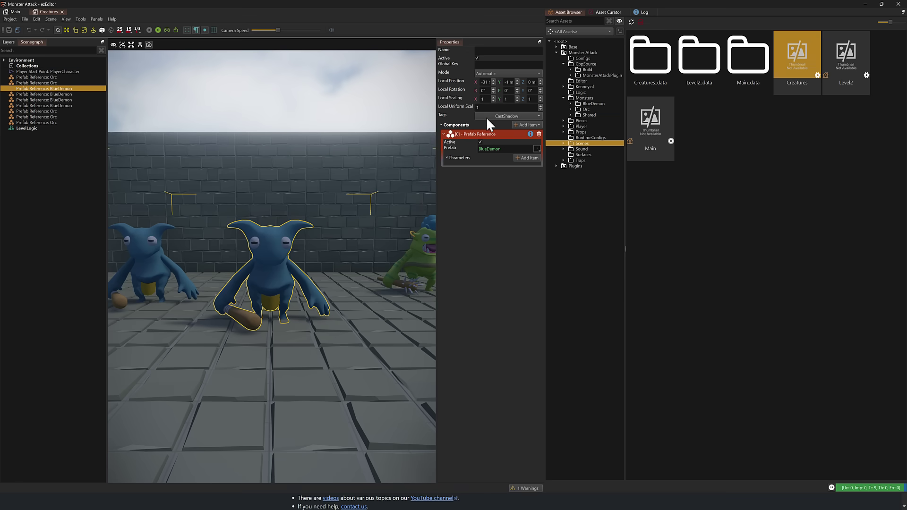
key("s")
right_click_drag(361, 241, 333, 242)
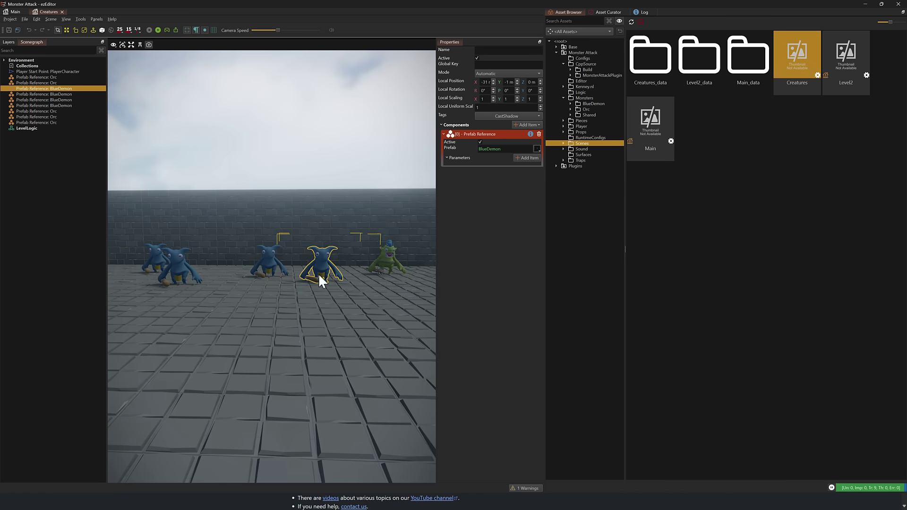
right_click_drag(318, 273, 287, 272)
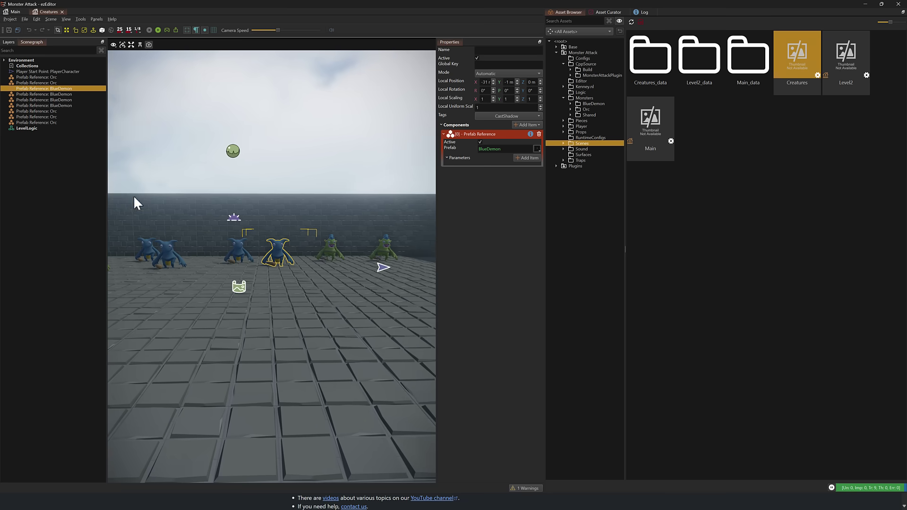
left_click(28, 129)
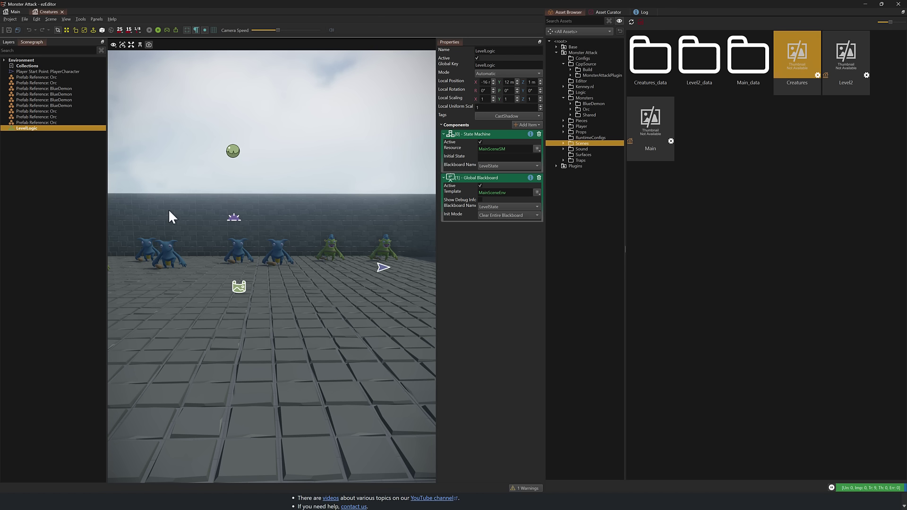
Review the project's plugin selection, including the AngelScript plugin's description, and accept the selection
left_click(10, 19)
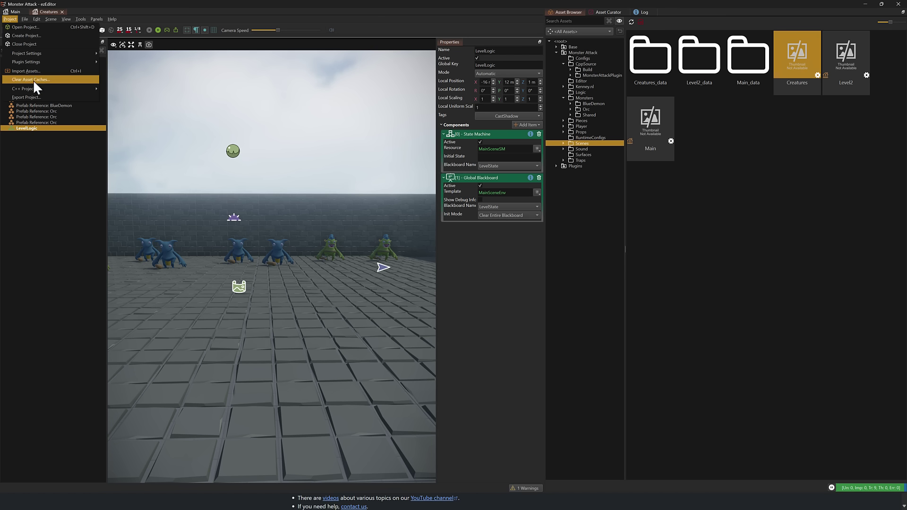
mouse_move(27, 61)
left_click(105, 58)
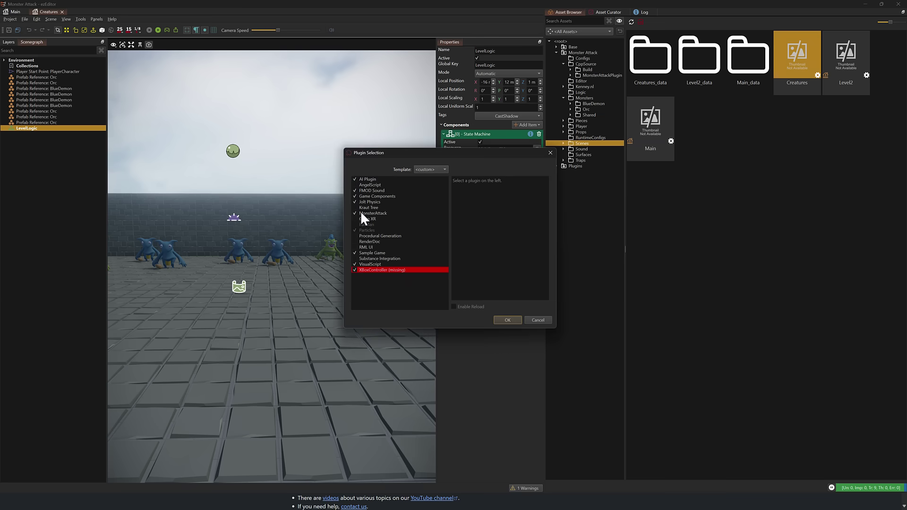
left_click(370, 184)
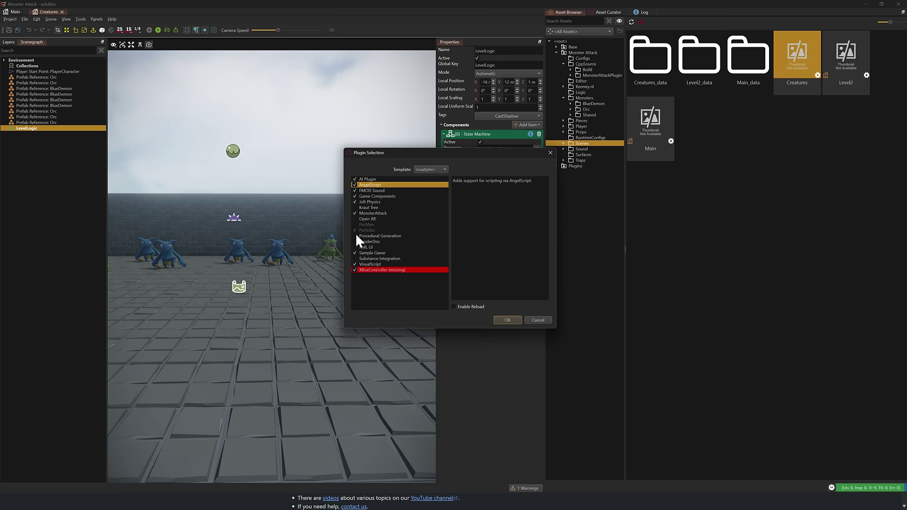
left_click(506, 320)
left_click(486, 253)
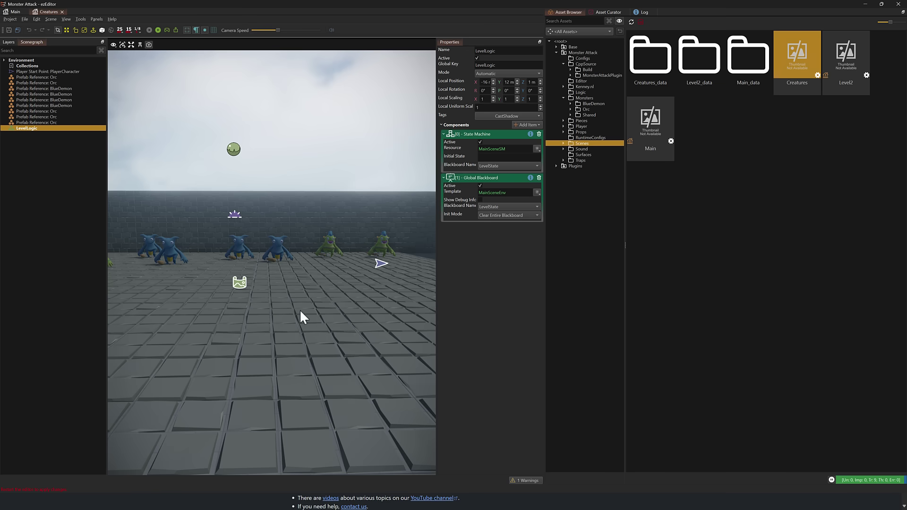
Open the PlayerCharacter prefab that the scene's Player Start Point references
right_click_drag(300, 310, 212, 312)
key("s")
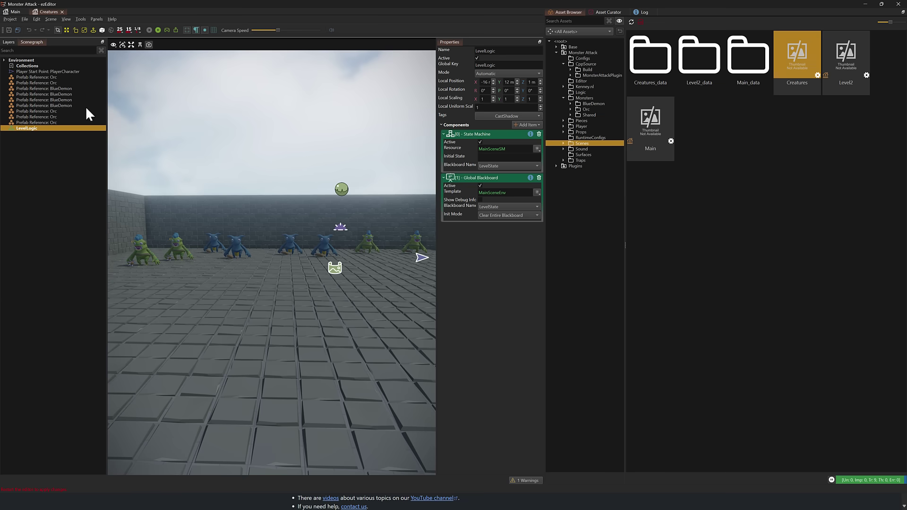
left_click(75, 71)
right_click_drag(210, 172, 283, 170)
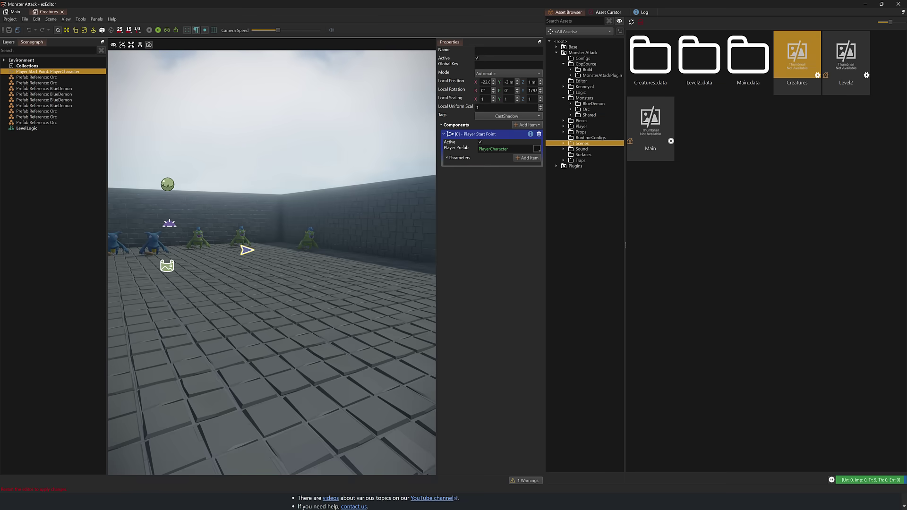
left_click(536, 148)
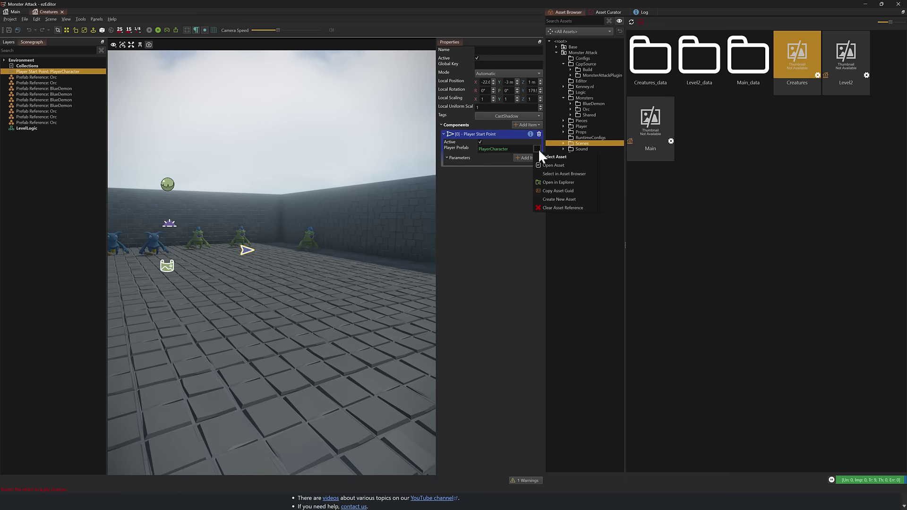
left_click(551, 165)
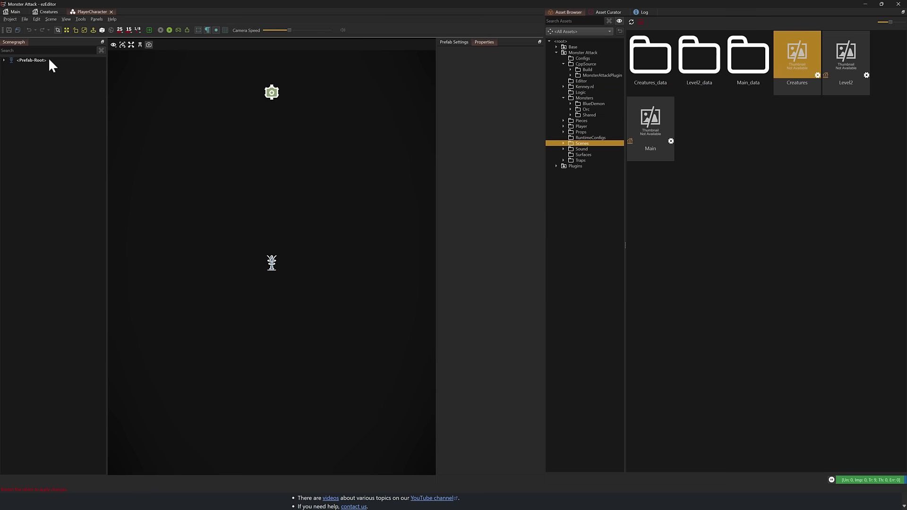
Inspect the prefab root and its Camera, and open the MagicBullet prefab used by the Spawn_MagicBullet object
left_click(31, 60)
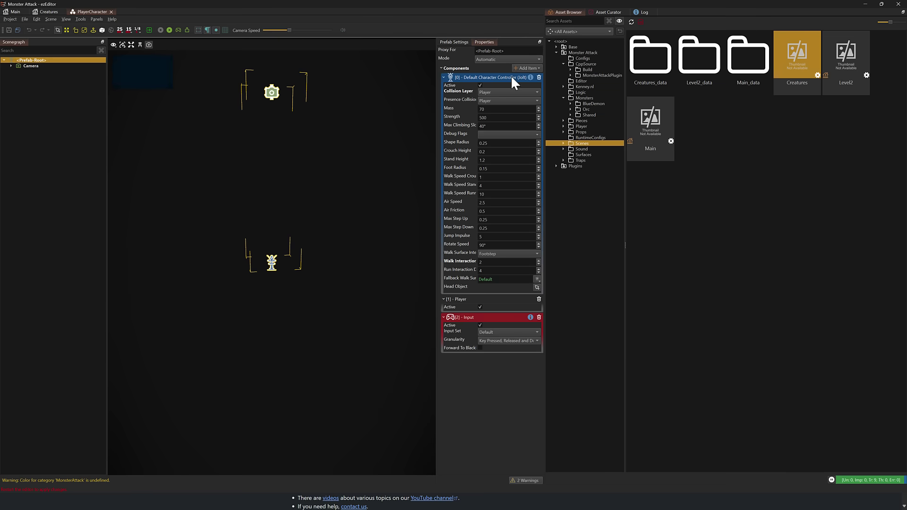
left_click(37, 66)
left_click(11, 65)
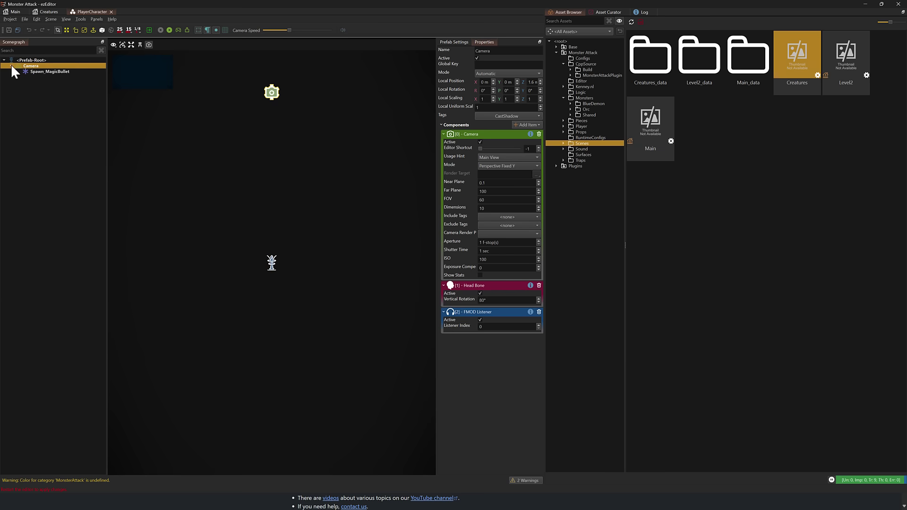
left_click(42, 72)
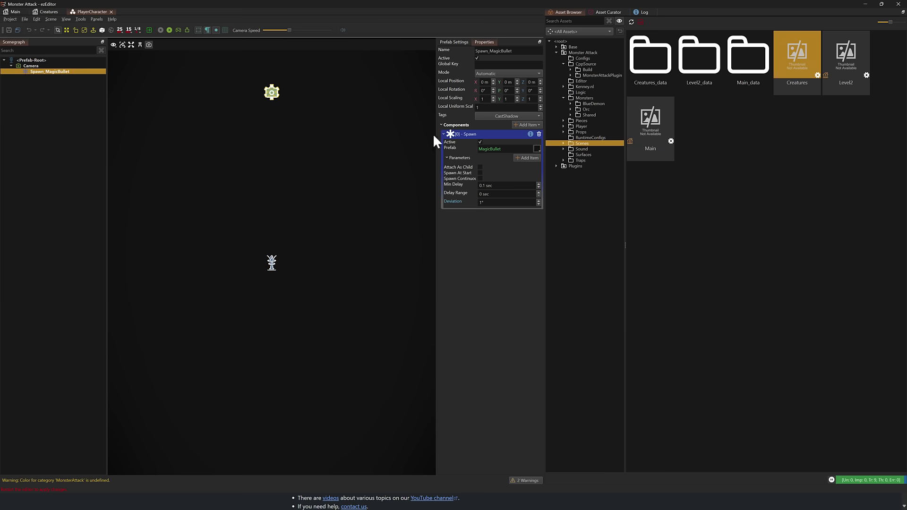
left_click(537, 149)
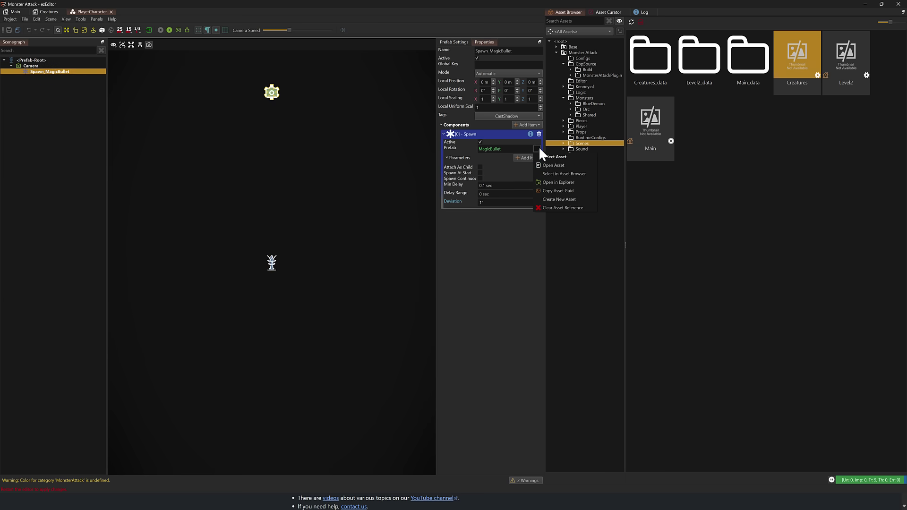
left_click(549, 166)
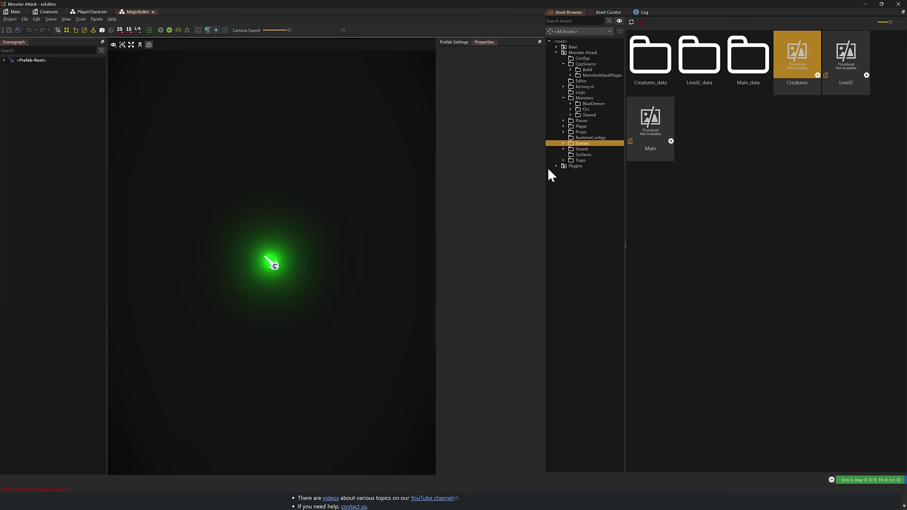
Set the damage of the projectile surface interaction on the MagicBullet prefab root to 1000
left_click(38, 61)
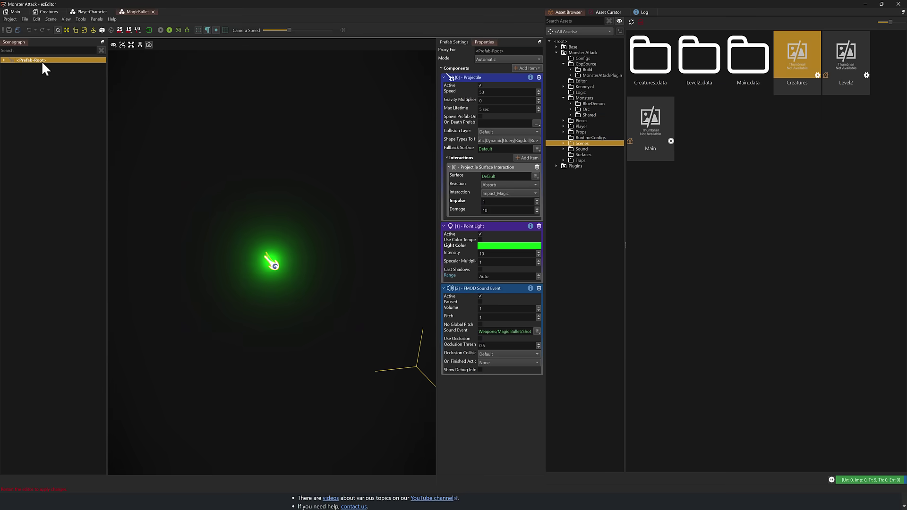
left_click(498, 211)
type("00")
left_click(497, 203)
Browse the component types that can be added to the MagicBullet prefab root, without adding any
left_click(534, 67)
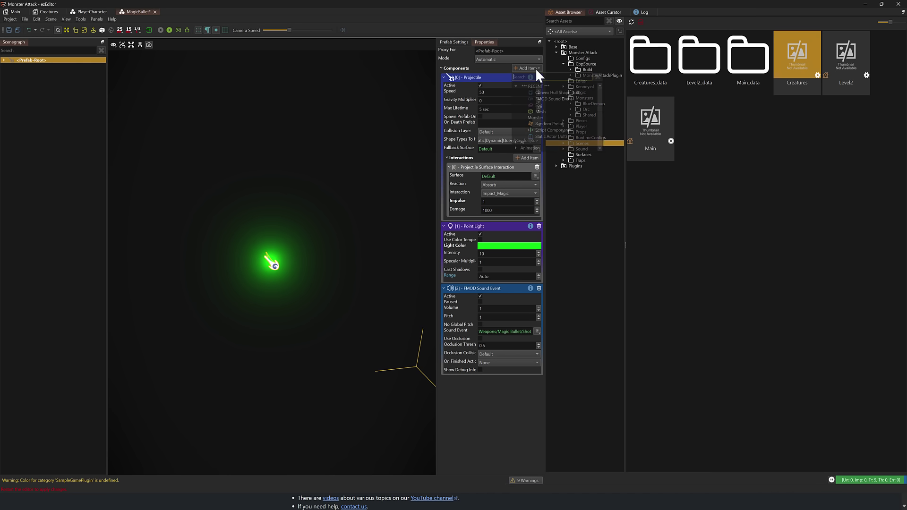
scroll(548, 118, "down", 5)
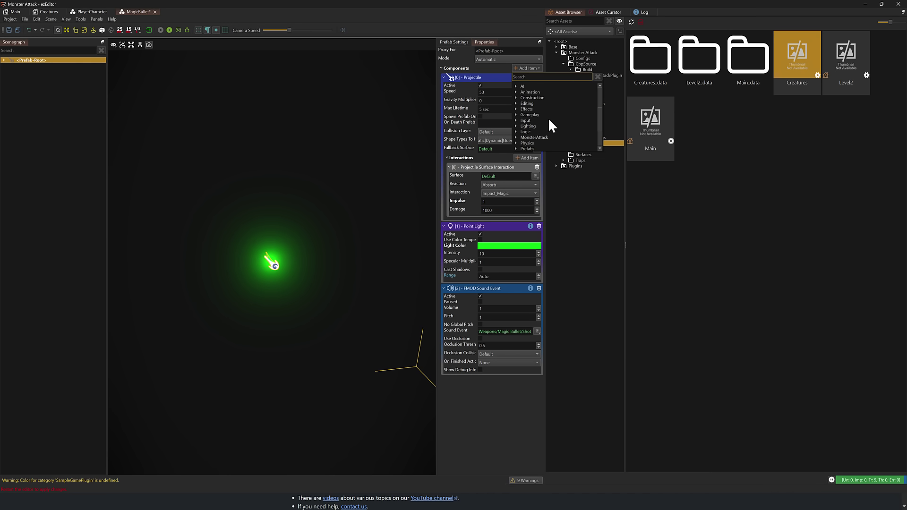
scroll(547, 118, "up", 5)
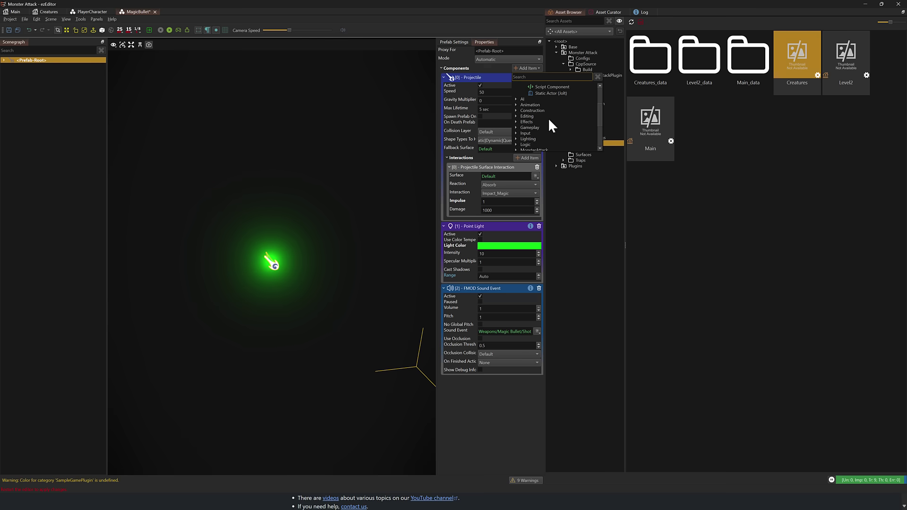
left_click(362, 171)
Save the MagicBullet prefab, and close it and the PlayerCharacter prefab to return to the Creatures scene
key("ctrl+s")
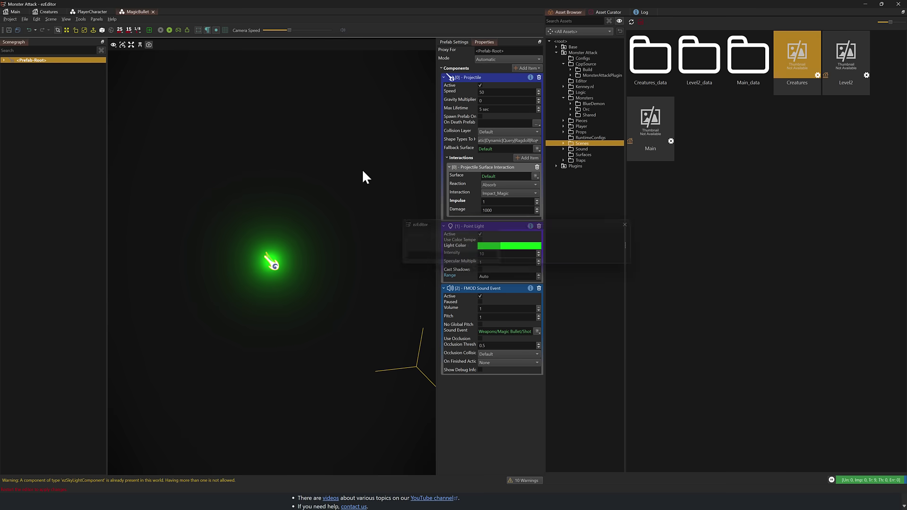
left_click(153, 11)
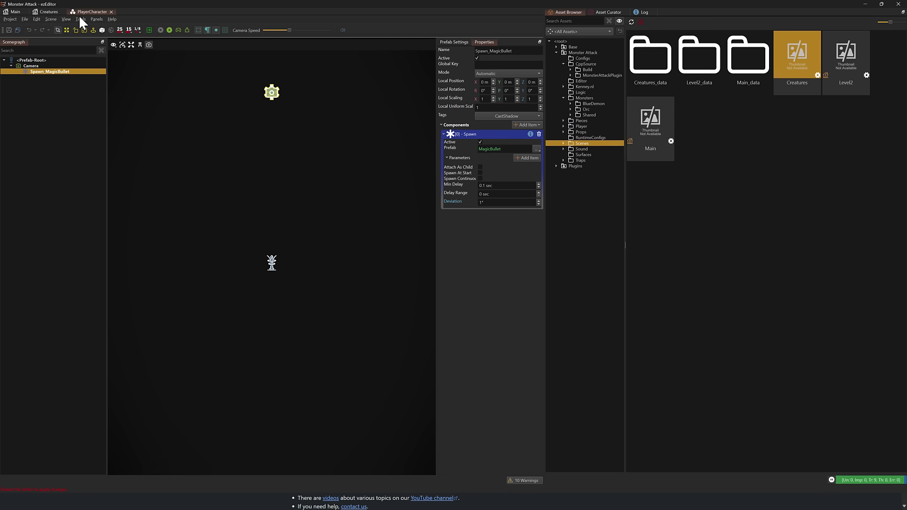
left_click(111, 12)
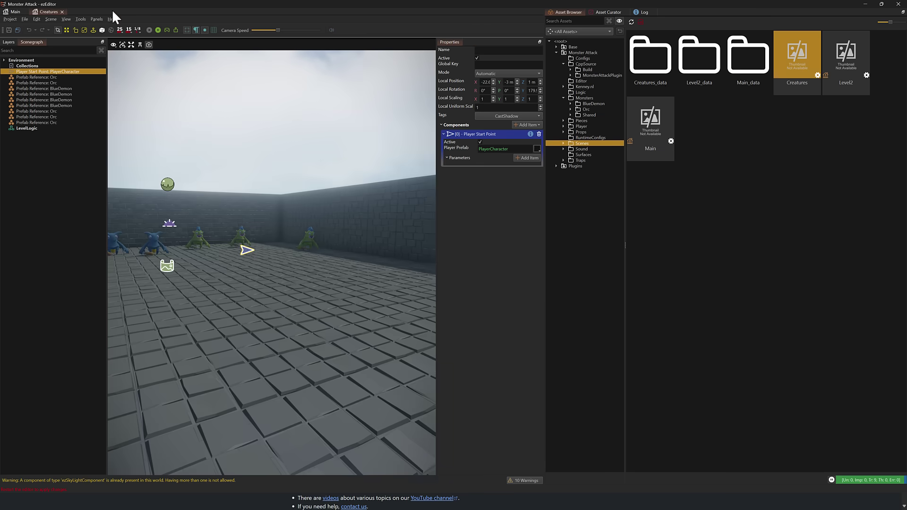
Select the LevelLogic object, examine its MainSceneEnv blackboard template, and close that template
right_click_drag(289, 256, 191, 228)
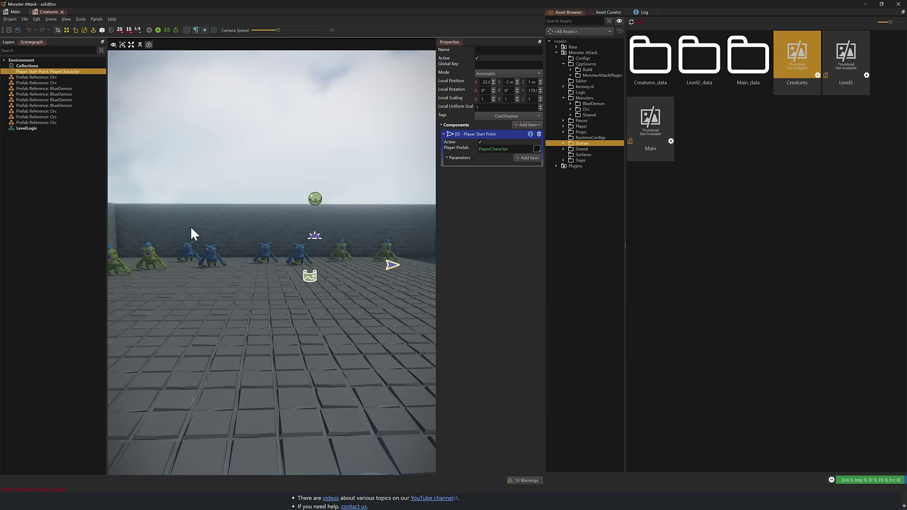
left_click(27, 128)
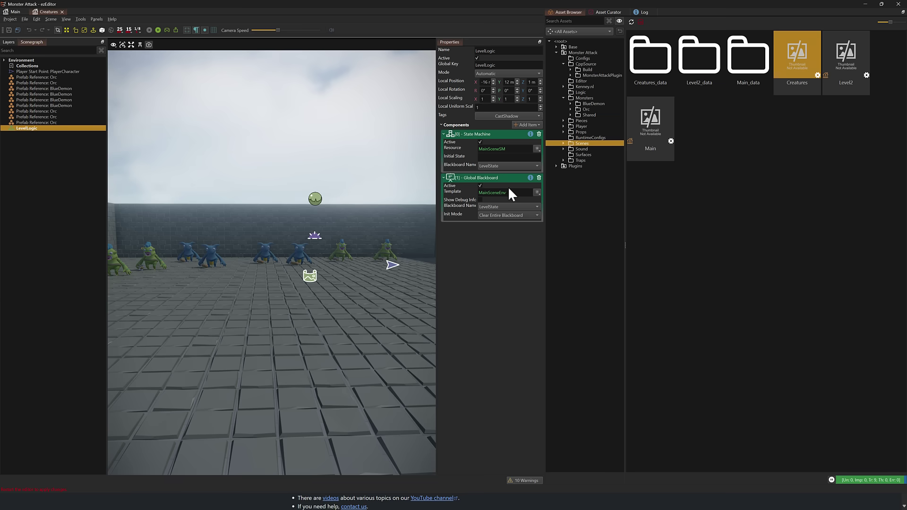
left_click(537, 192)
left_click(549, 200)
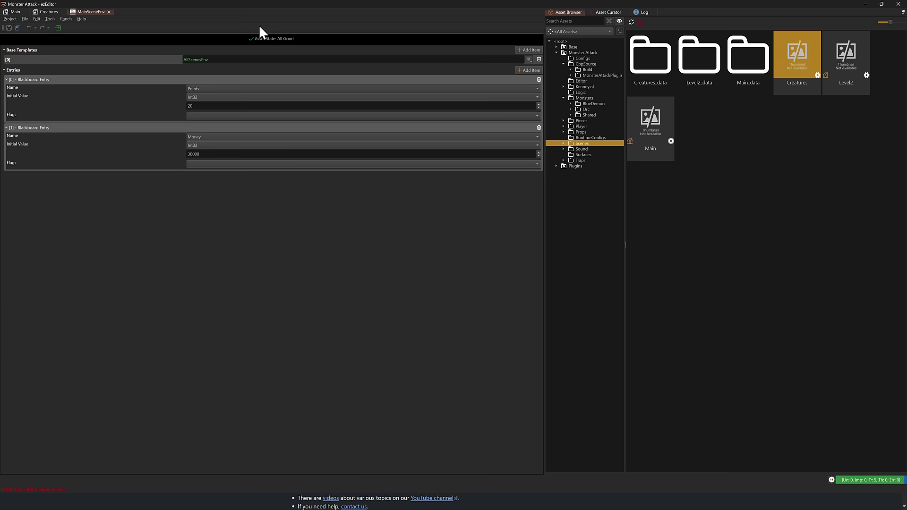
left_click(108, 12)
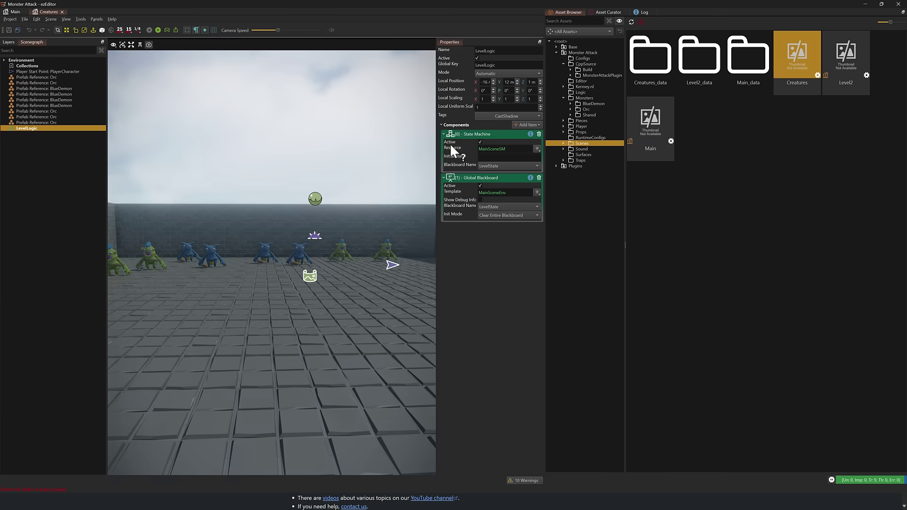
Open the MainSceneSM state machine used by LevelLogic and frame its whole state graph
left_click(535, 148)
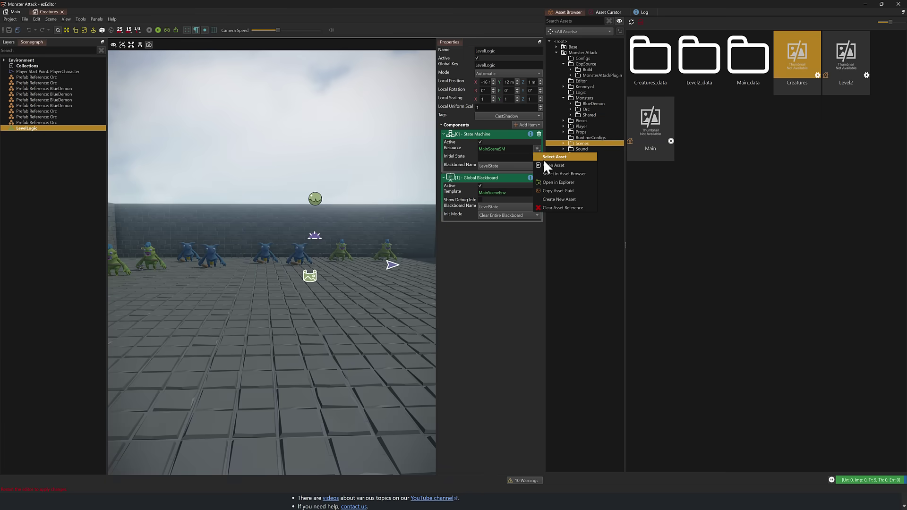
left_click(544, 161)
right_click_drag(271, 193, 416, 270)
right_click_drag(371, 231, 425, 253)
scroll(337, 205, "up", 4)
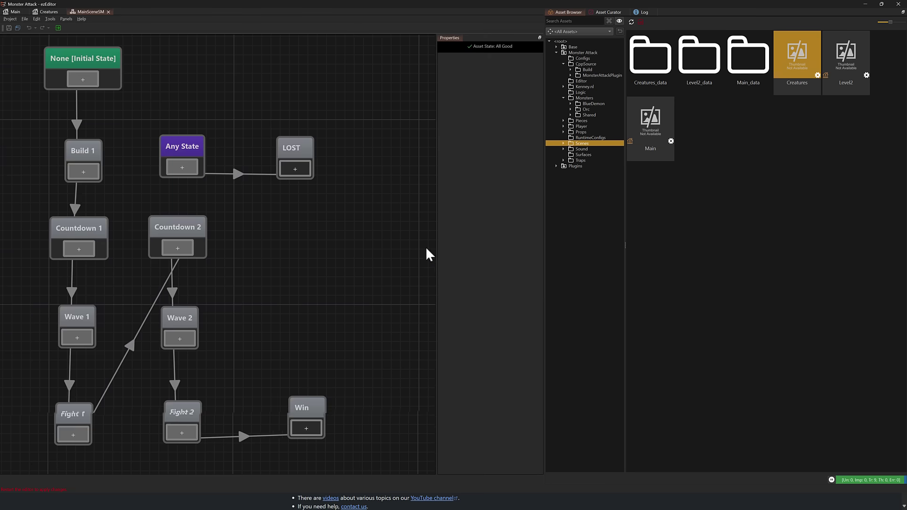
Inspect the script and parameters of the Build 1, Countdown 1 and Wave 1 states
left_click(100, 72)
left_click(81, 154)
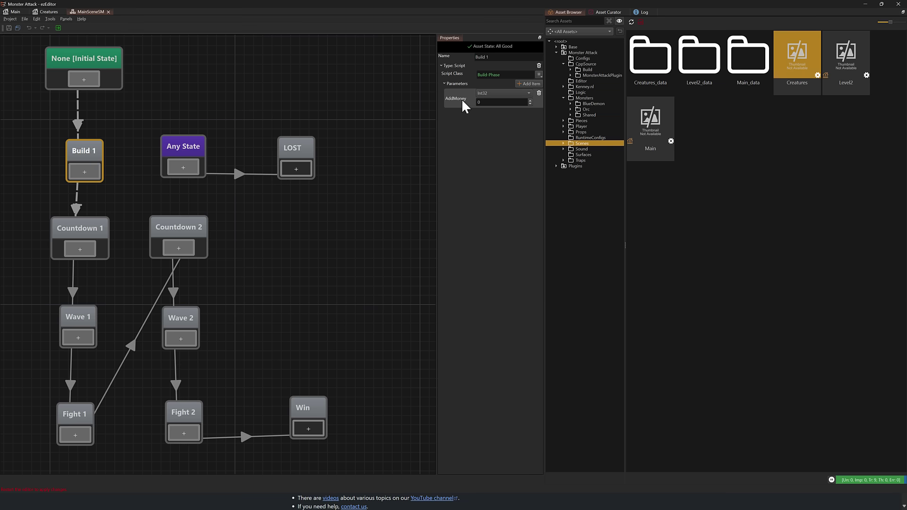
left_click(91, 229)
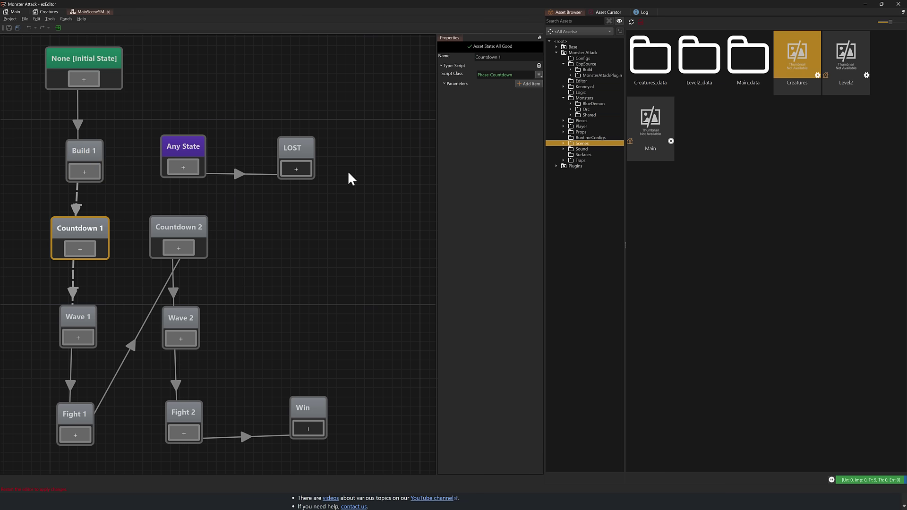
left_click(89, 313)
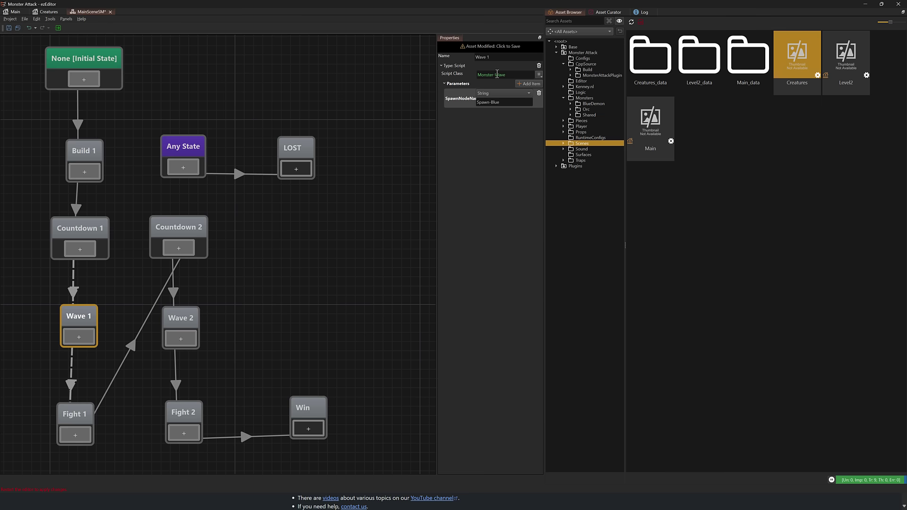
Open the Monster-Wave script of the Wave 1 state and examine how its nodes start the spawning
left_click(506, 73)
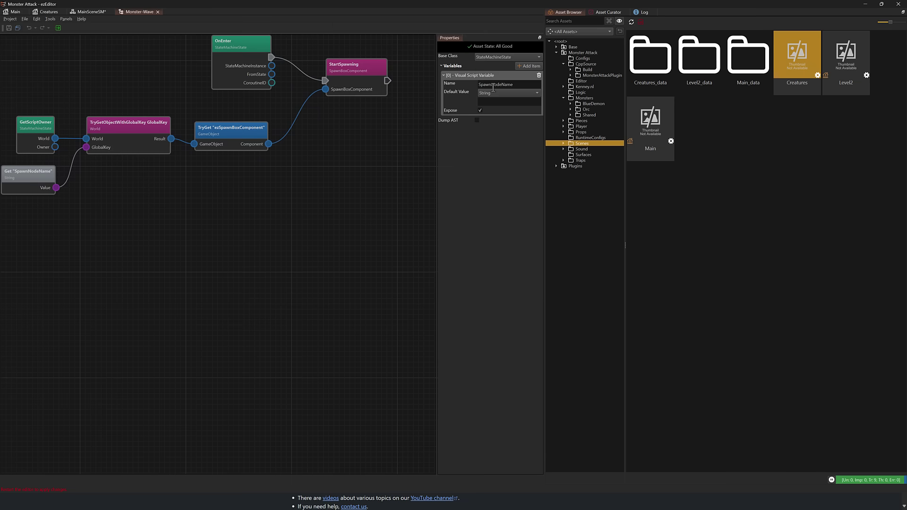
right_click_drag(311, 200, 315, 252)
scroll(316, 251, "up", 3)
right_click_drag(266, 285, 365, 261)
right_click_drag(255, 256, 123, 316)
right_click_drag(217, 289, 162, 300)
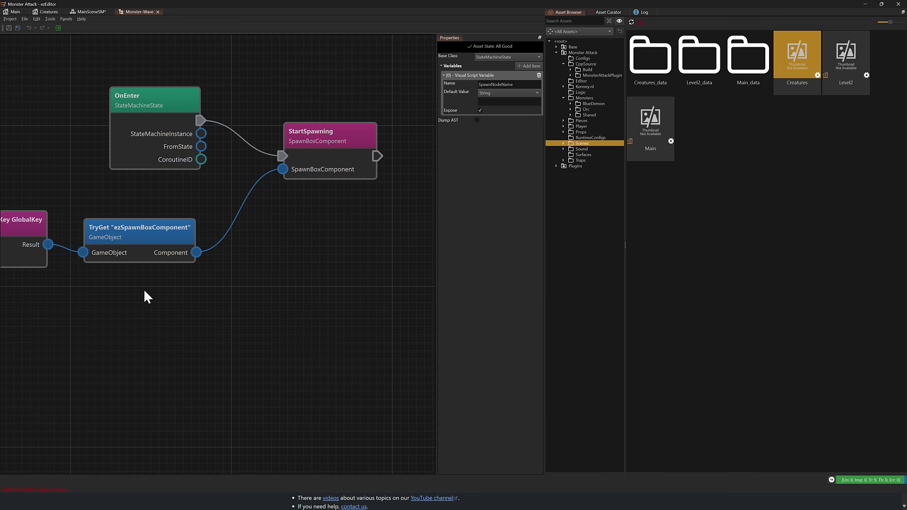
right_click_drag(218, 292, 285, 307)
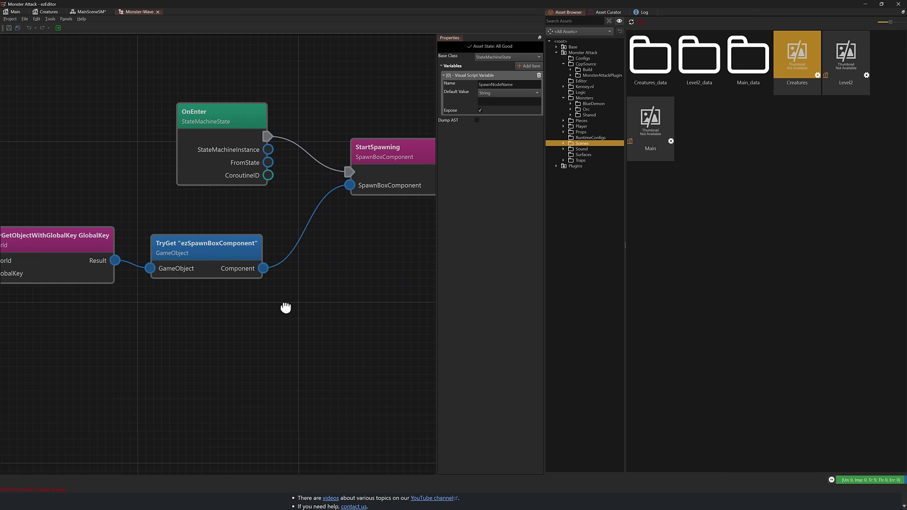
Close the Monster-Wave script and the MainSceneSM state machine, discarding the unsaved changes
left_click(157, 12)
left_click(110, 12)
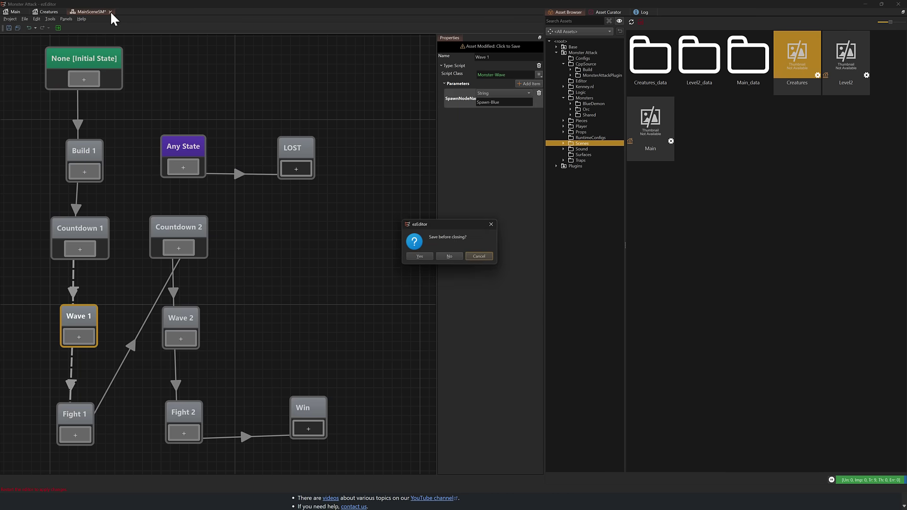
left_click(449, 257)
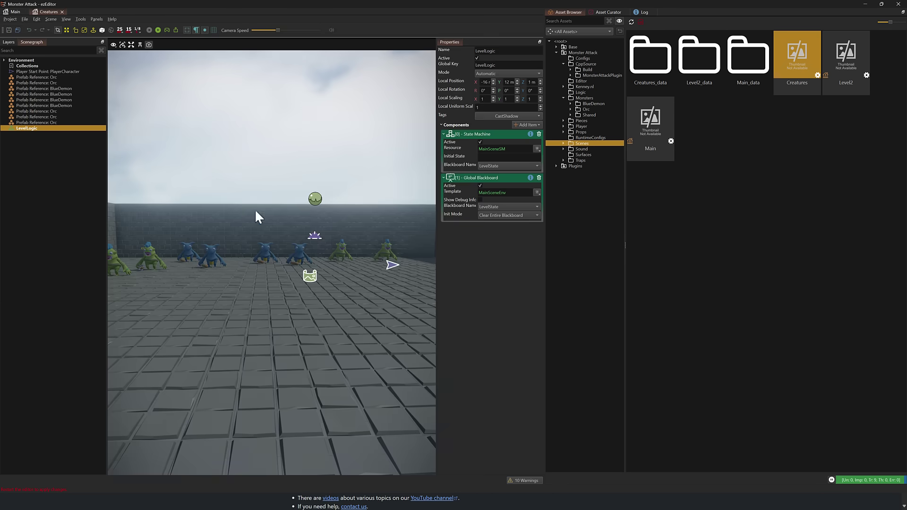
Open the Level2 scene and look around its storage room
double_click(852, 44)
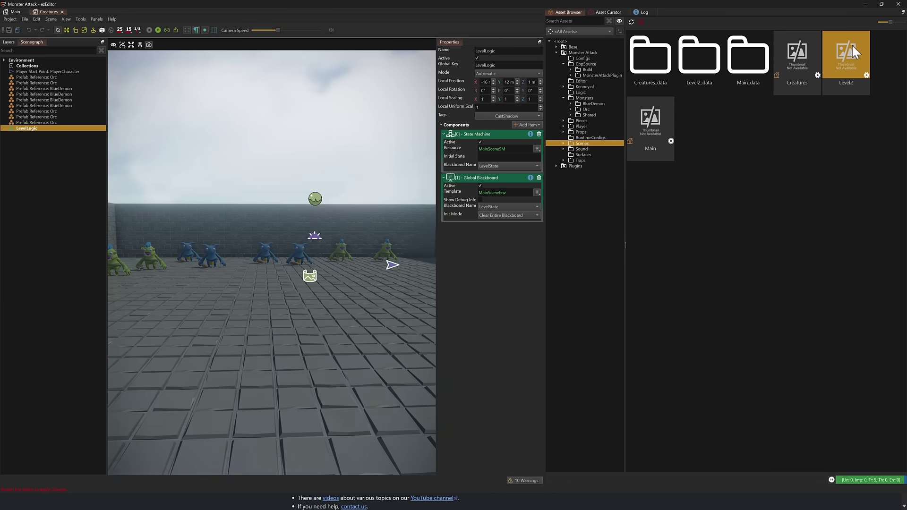
key("w")
right_click_drag(272, 262, 333, 228)
key("w")
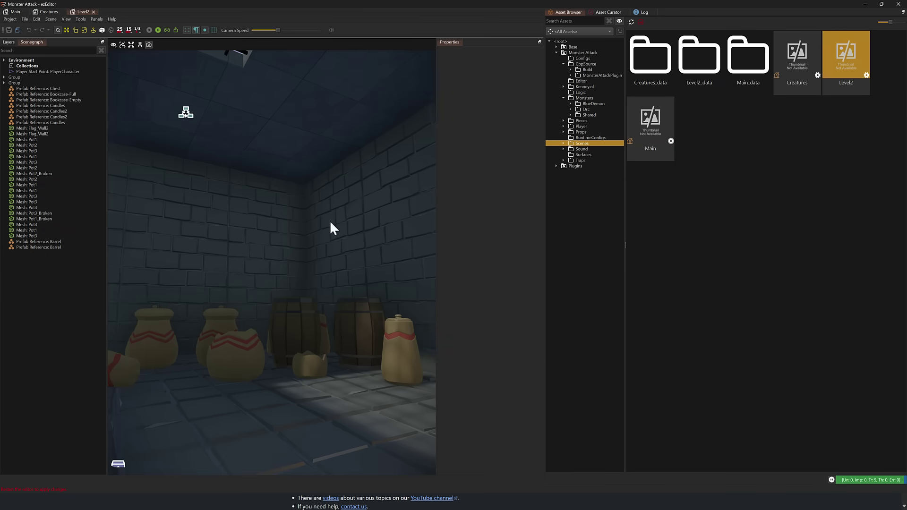
Focus on the Player Start Point in Level2 and survey the torch-lit rooms around it
double_click(33, 72)
right_click_drag(232, 186, 432, 179)
key("e")
key("w")
key("w")
key("w")
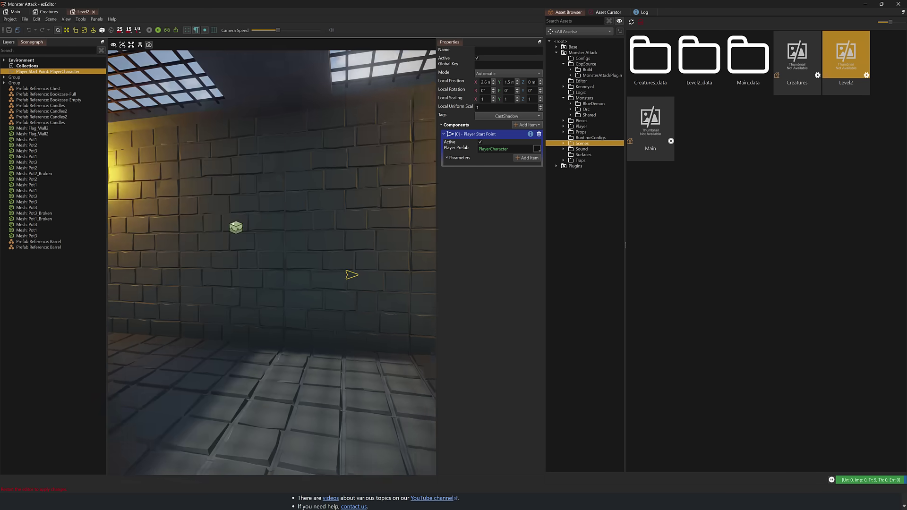
right_click_drag(175, 203, 170, 198)
Play the Level2 scene, start the round, and walk through the pillared hall during the countdown
left_click(167, 30)
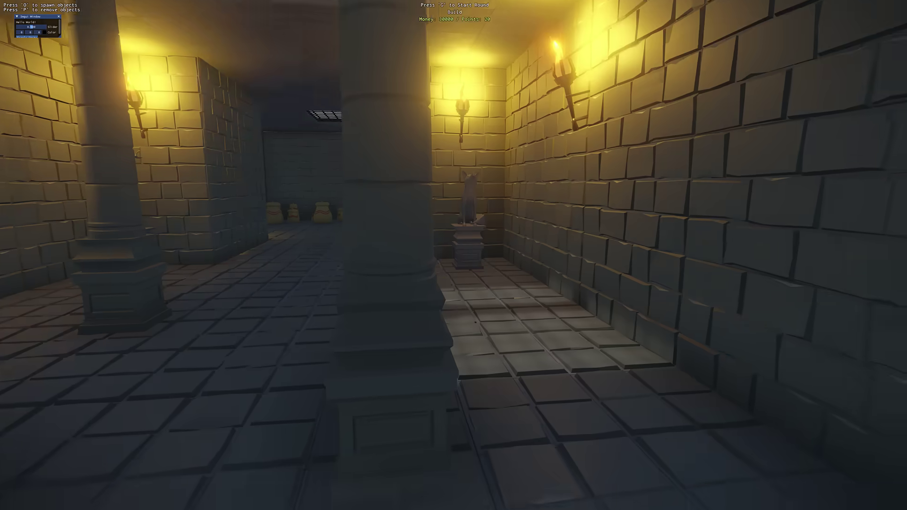
key("w")
key("g")
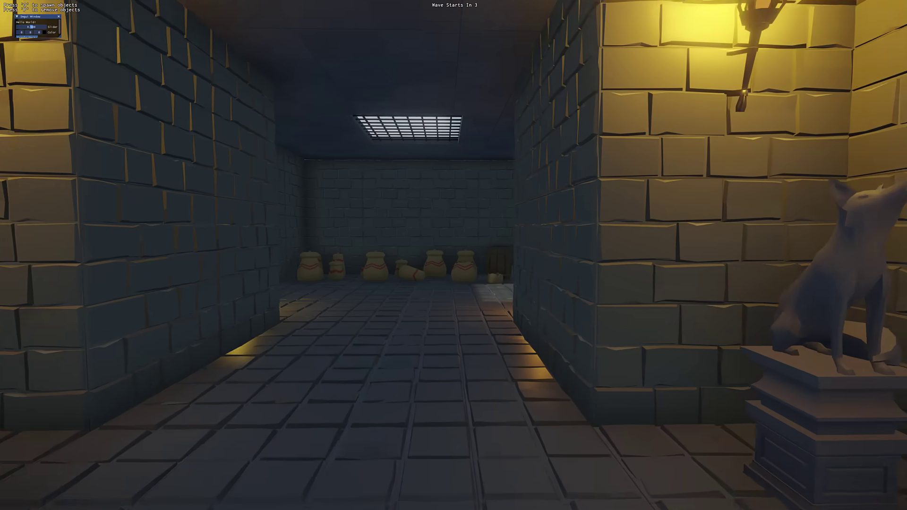
key("w")
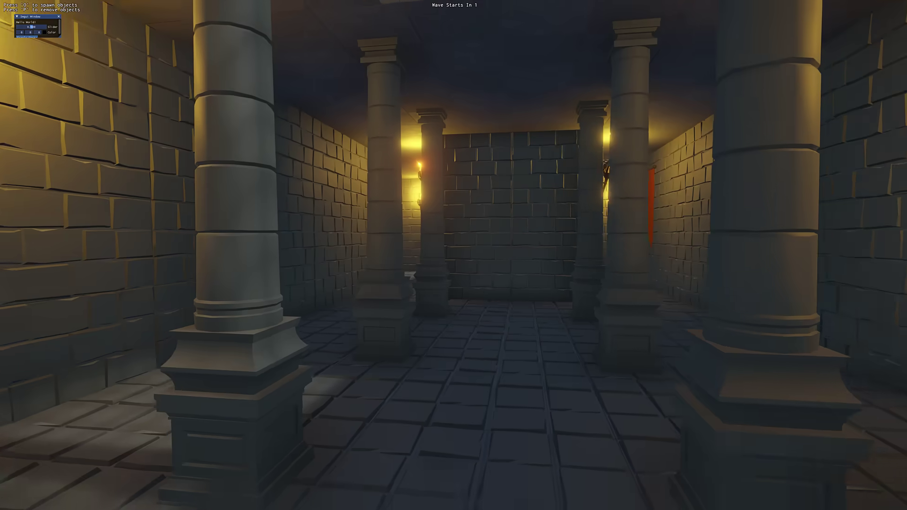
key("w")
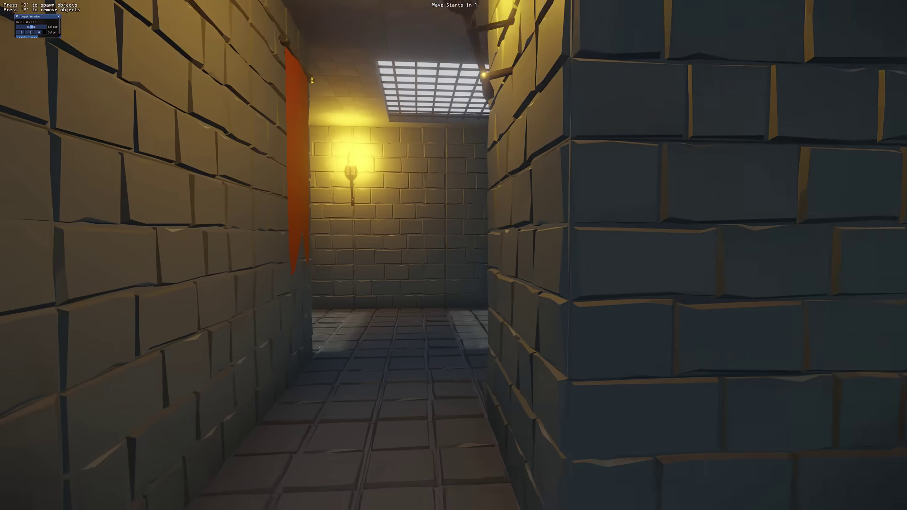
Explore the dungeon corridors while fighting the monster waves with magic bullets, and return to the editor
key("w")
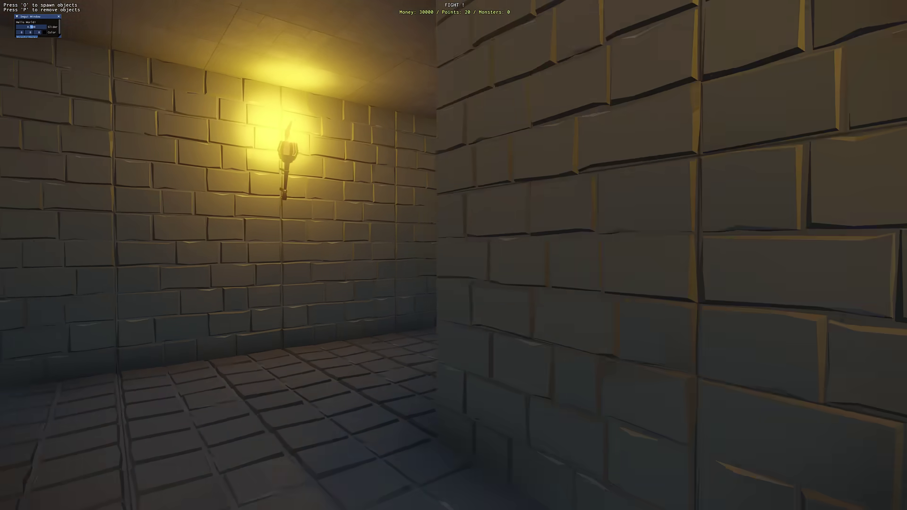
key("w")
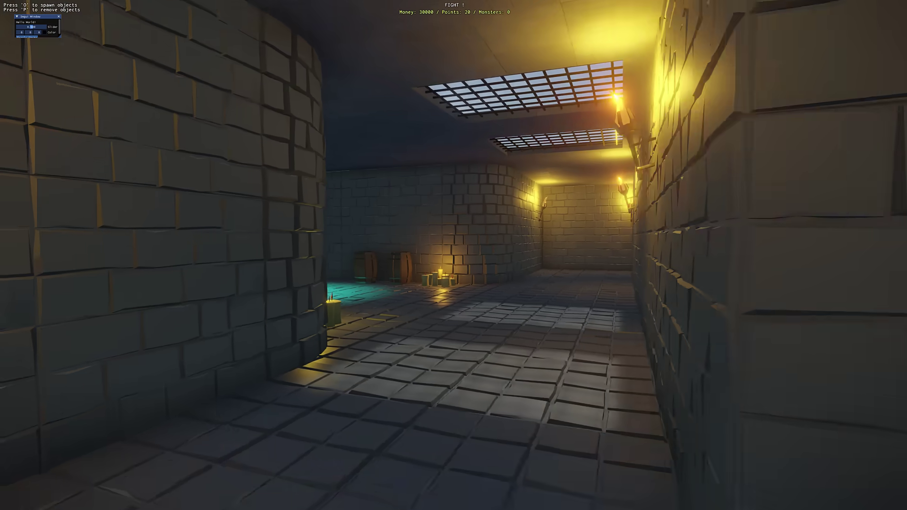
key("w")
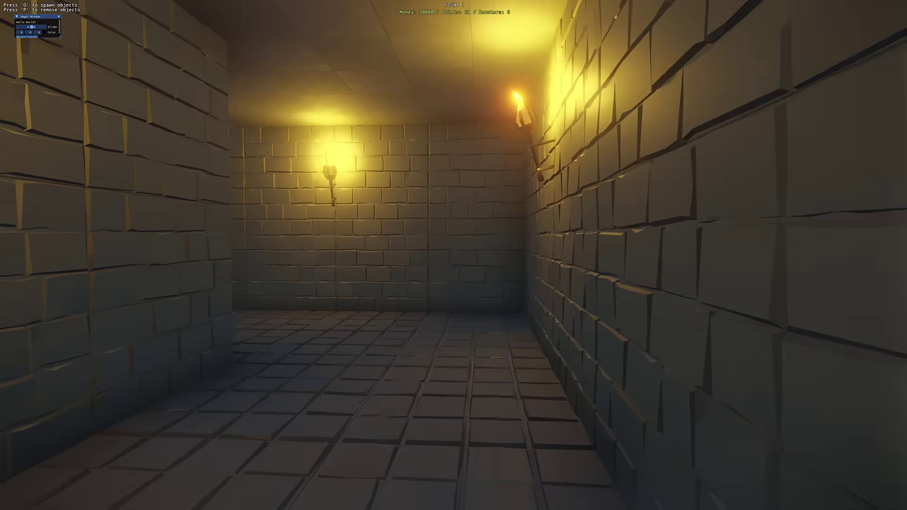
key("w")
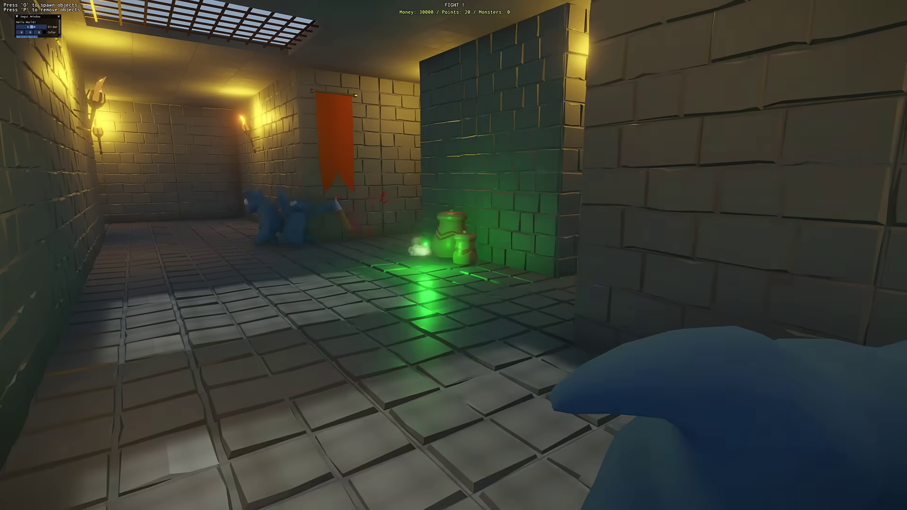
key("w")
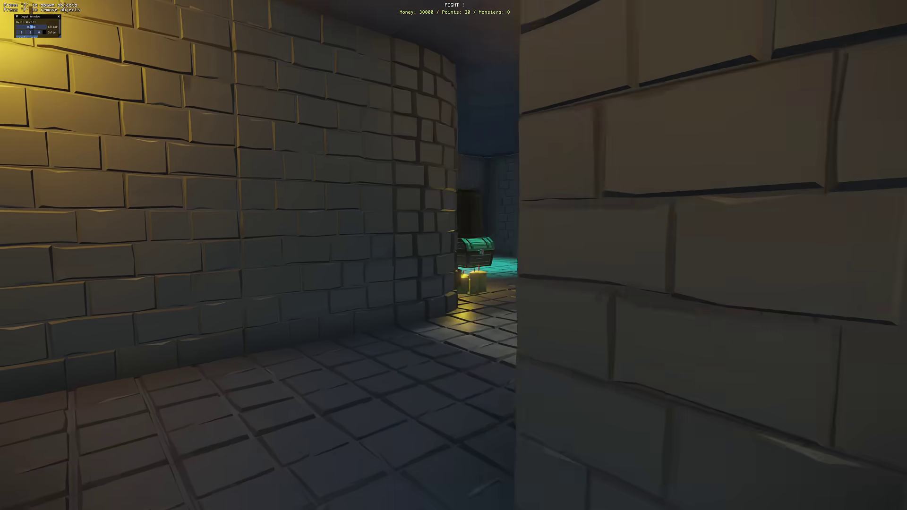
key("w")
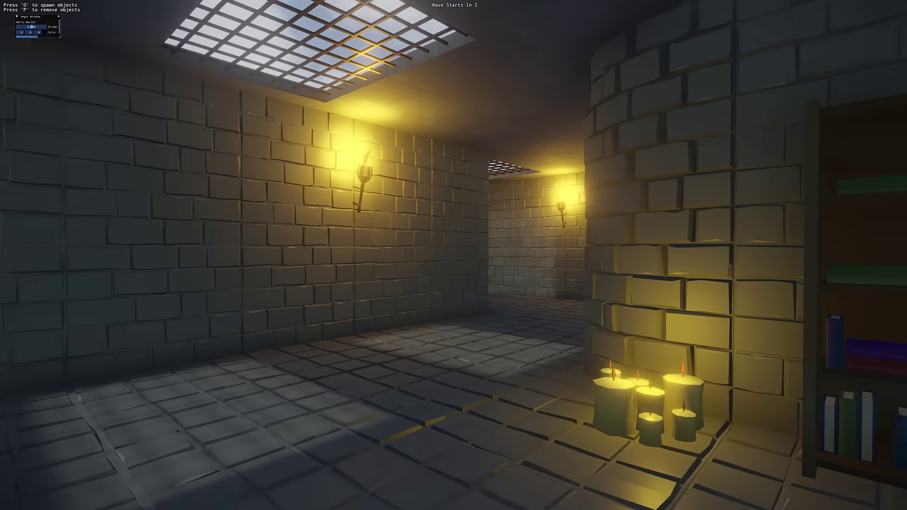
key("s")
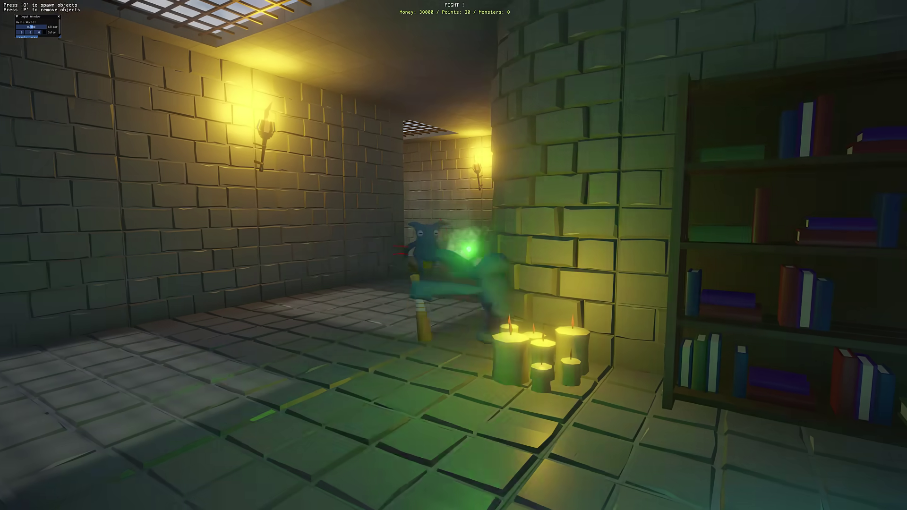
key("w")
key("s")
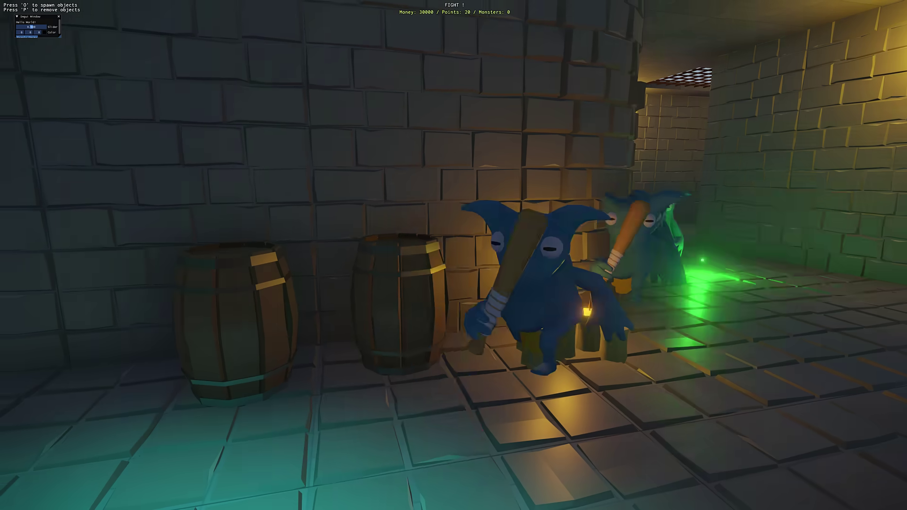
key("w")
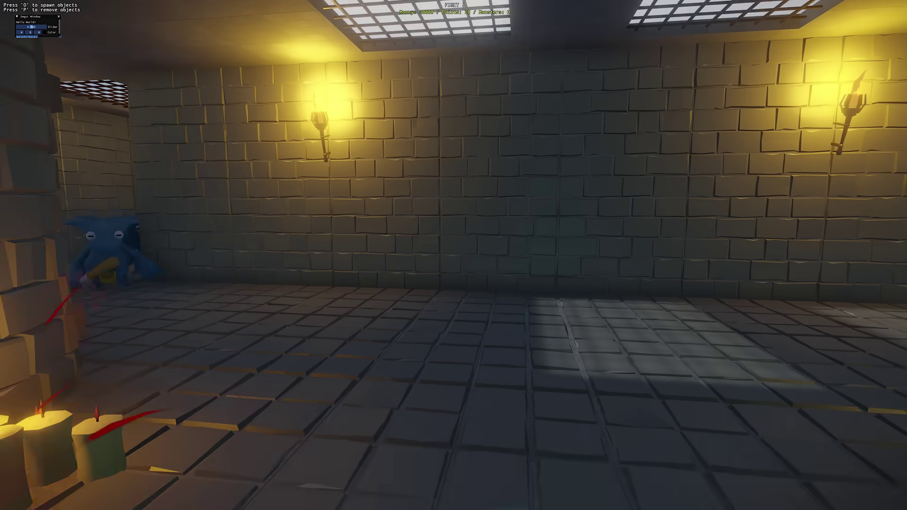
key("w")
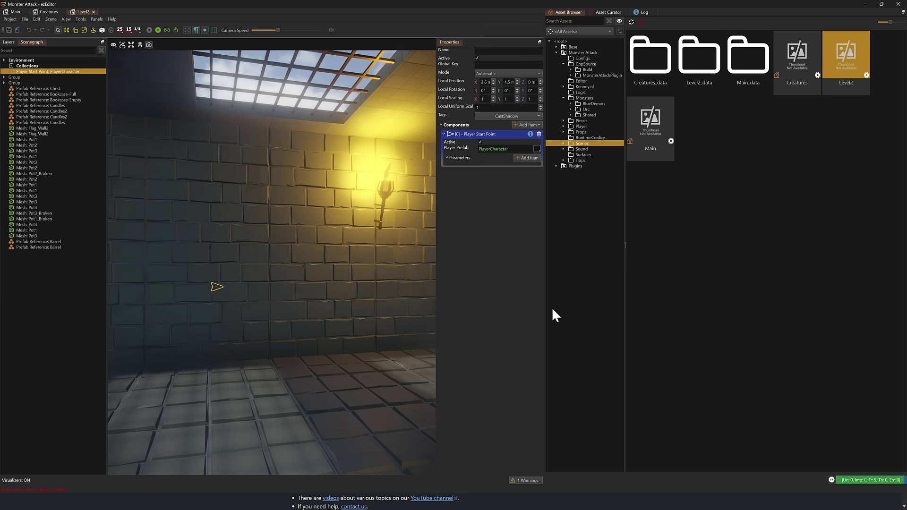
Place a Barrel prefab from the Props folder on the corridor floor of Level2
right_click_drag(330, 284, 425, 340)
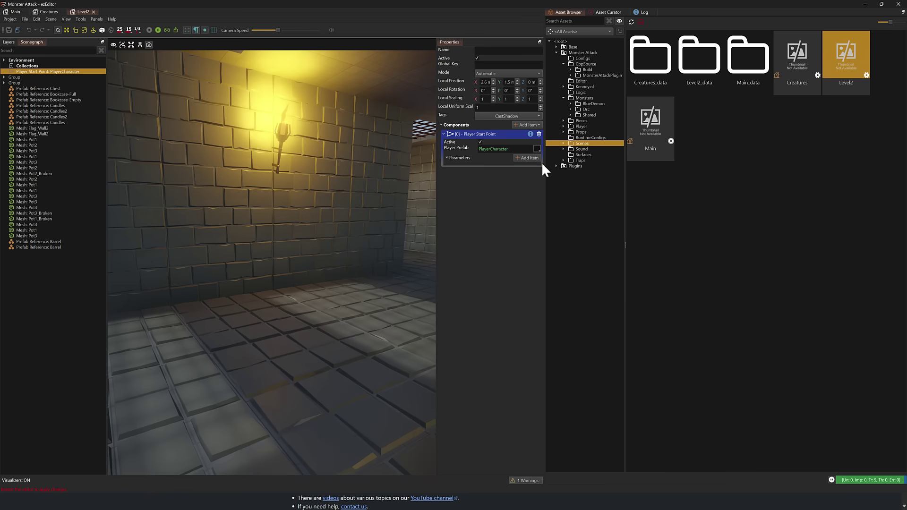
left_click(563, 64)
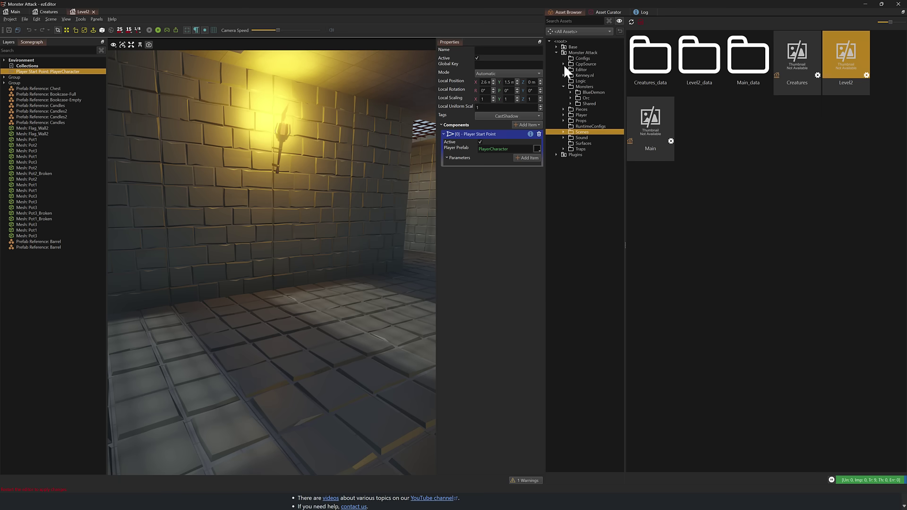
left_click(589, 120)
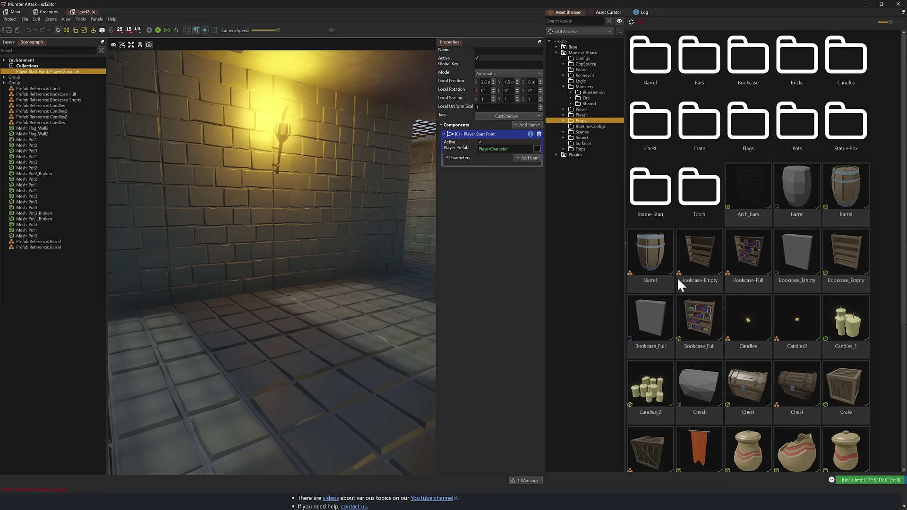
left_click(631, 279)
right_click_drag(407, 271, 425, 271)
left_click_drag(638, 248, 321, 313)
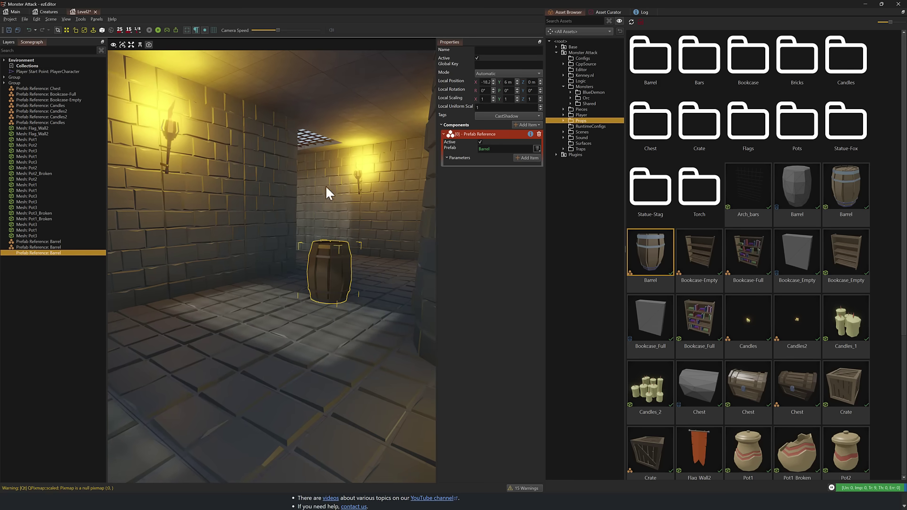
Create a new Scene document named MikesScene in the Monster Attack project folder
left_click(9, 19)
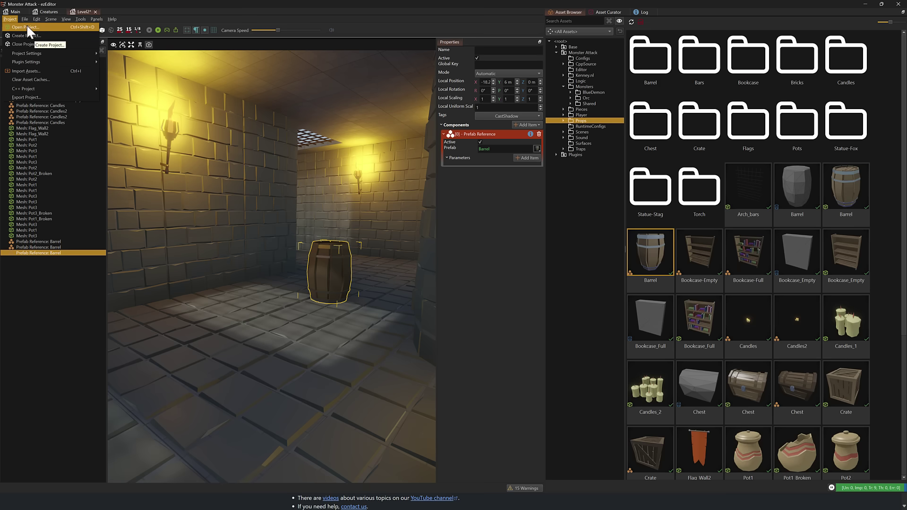
left_click(37, 27)
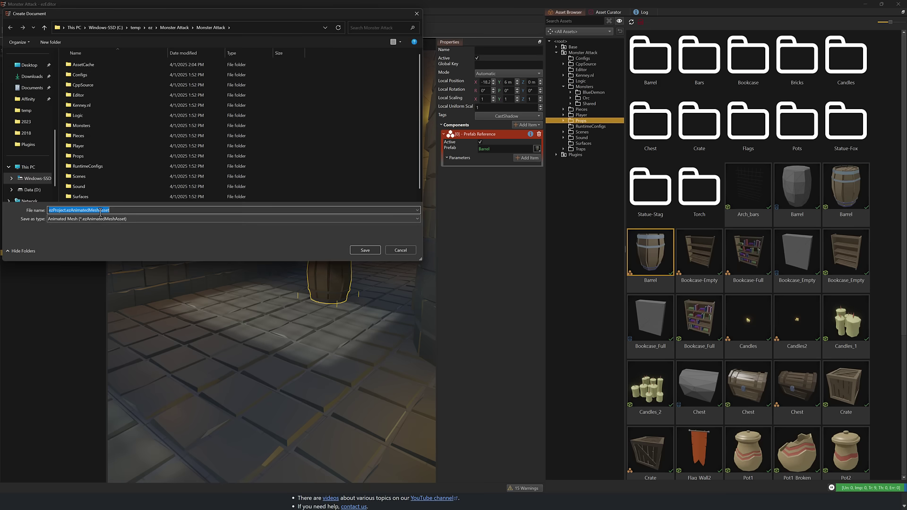
left_click(126, 218)
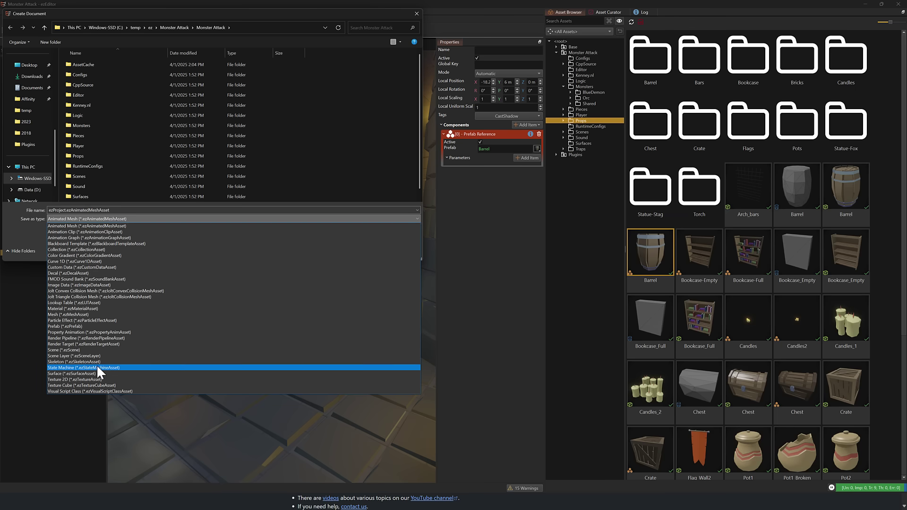
left_click(65, 350)
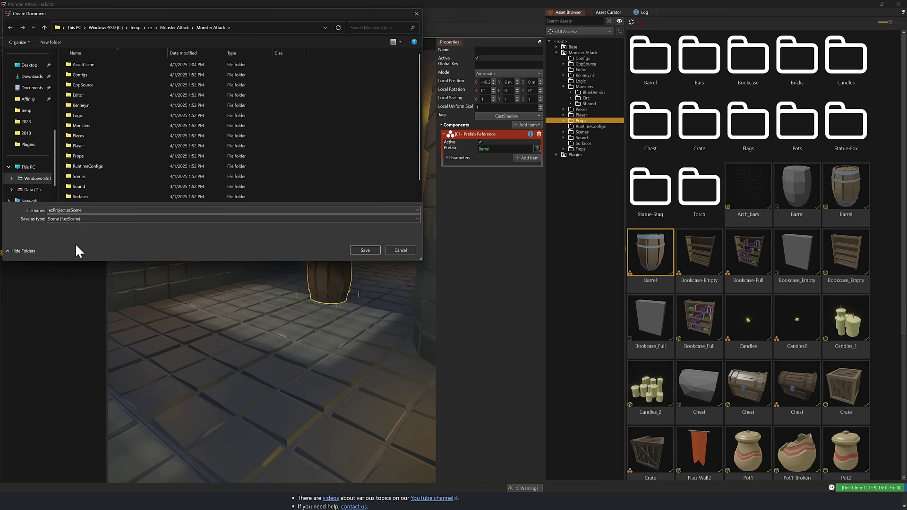
type("MikesScene")
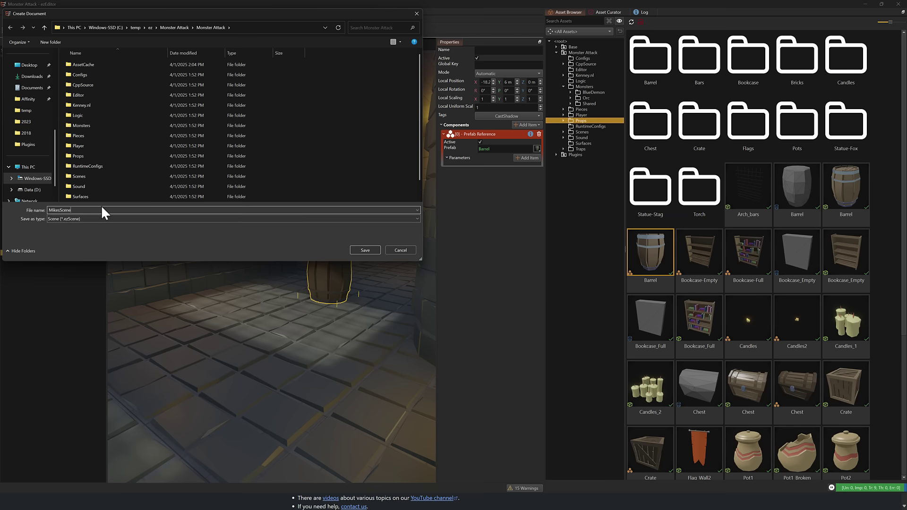
key("Return")
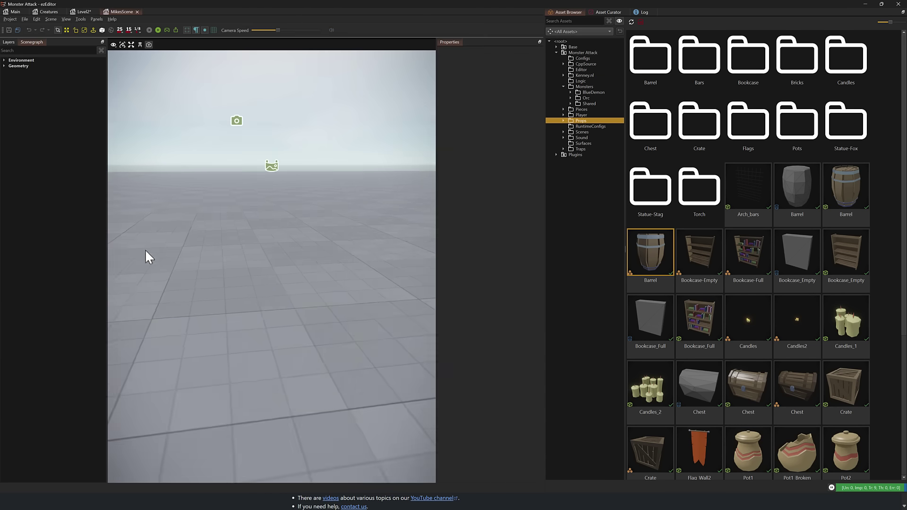
Expand the Environment and Geometry groups of MikesScene and look around the default sky and floor
right_click_drag(145, 255, 113, 255)
left_click(22, 61)
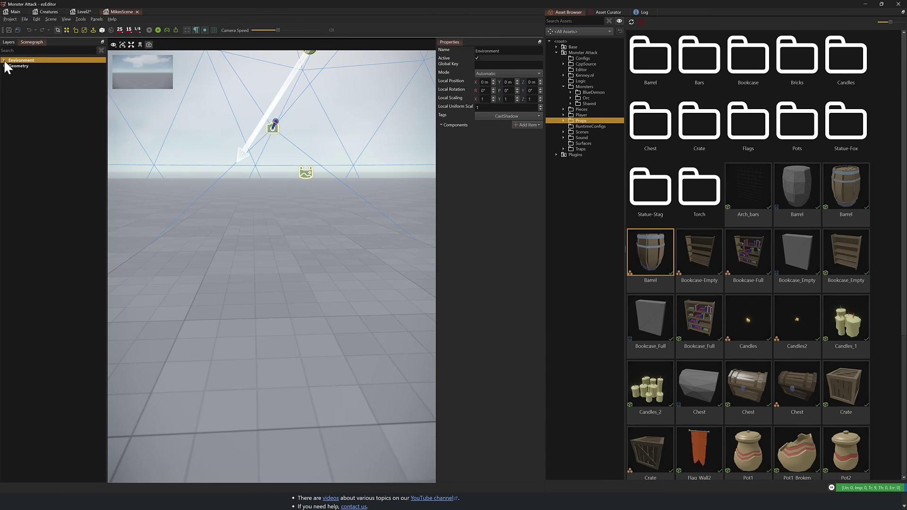
left_click(4, 60)
right_click_drag(228, 161, 232, 132)
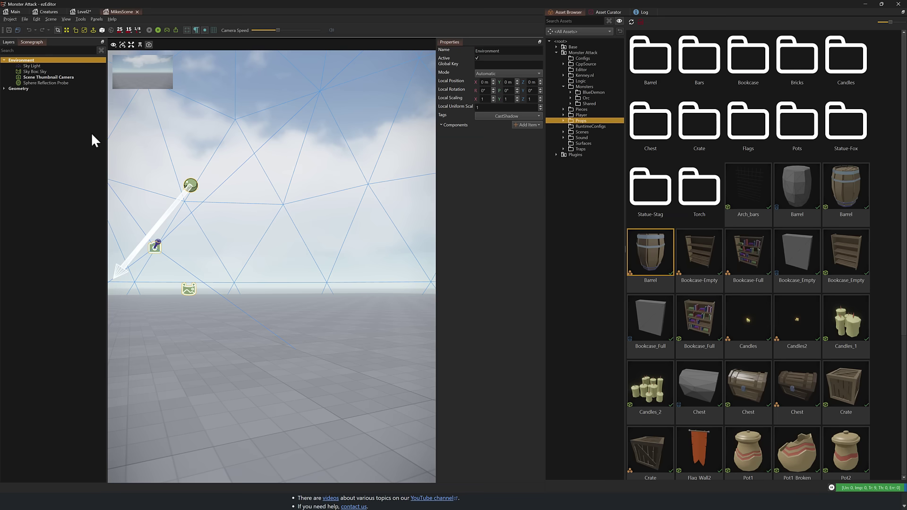
double_click(18, 89)
right_click_drag(227, 240, 270, 287)
left_click(228, 240)
Add an empty child object under Geometry and give it a Random Prefab component
right_click(24, 88)
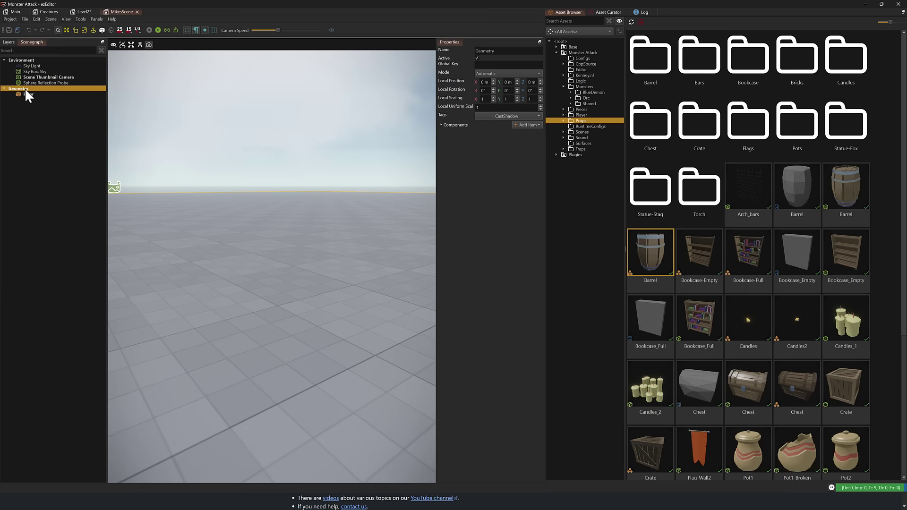
left_click(46, 94)
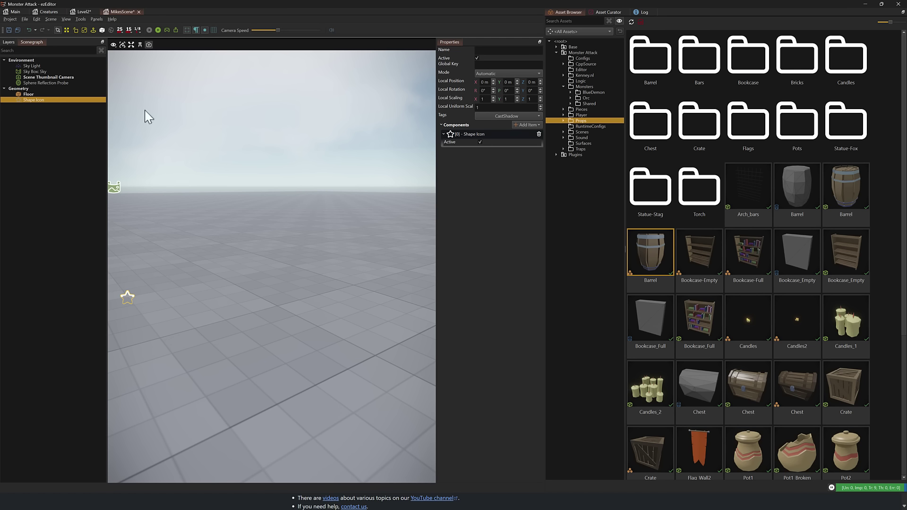
left_click(535, 125)
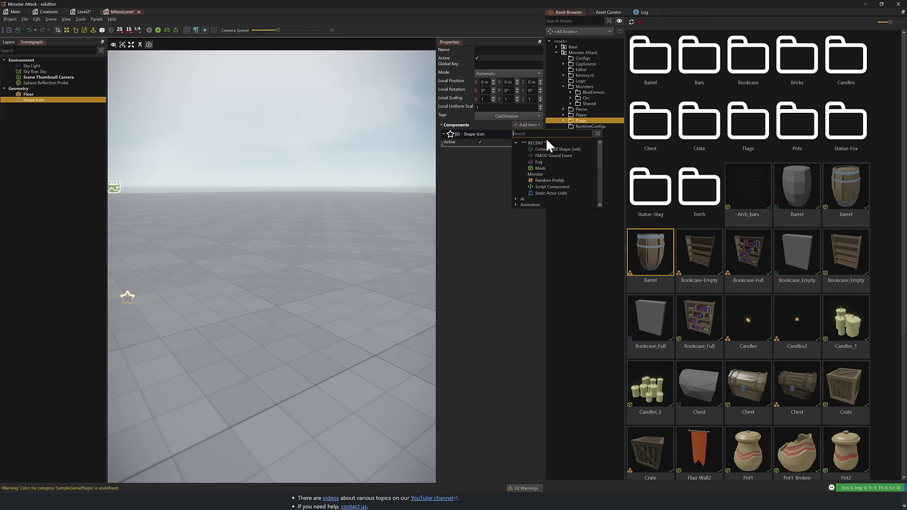
type("rand")
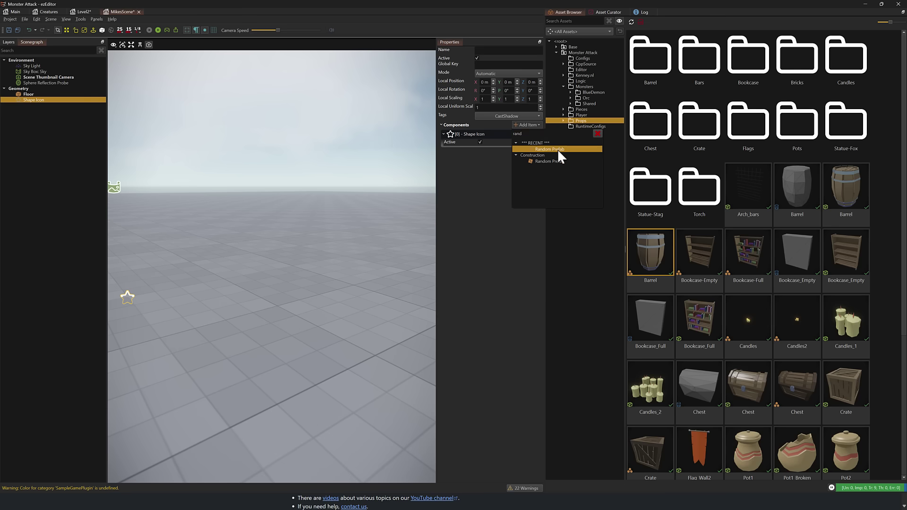
left_click(557, 149)
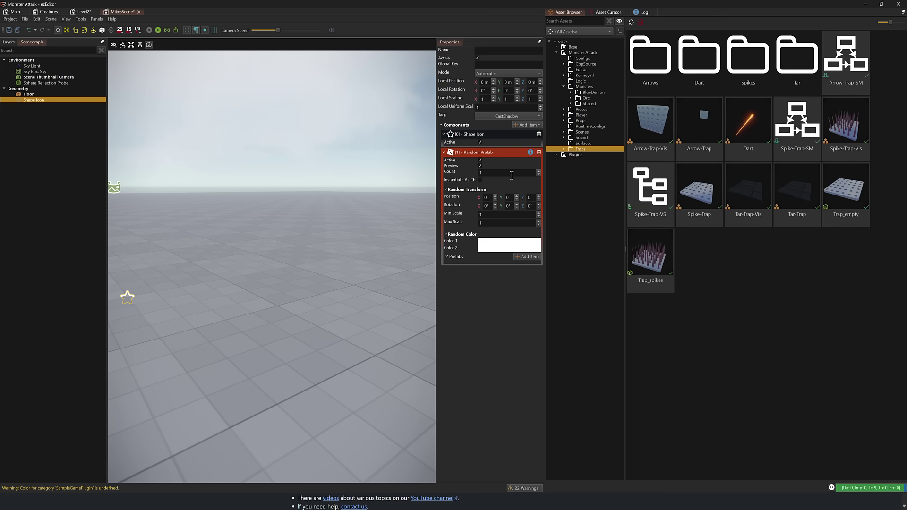
Add a first entry to the Random Prefab component's prefab list and assign the Chest prefab to it
right_click_drag(364, 297, 364, 279)
key("w")
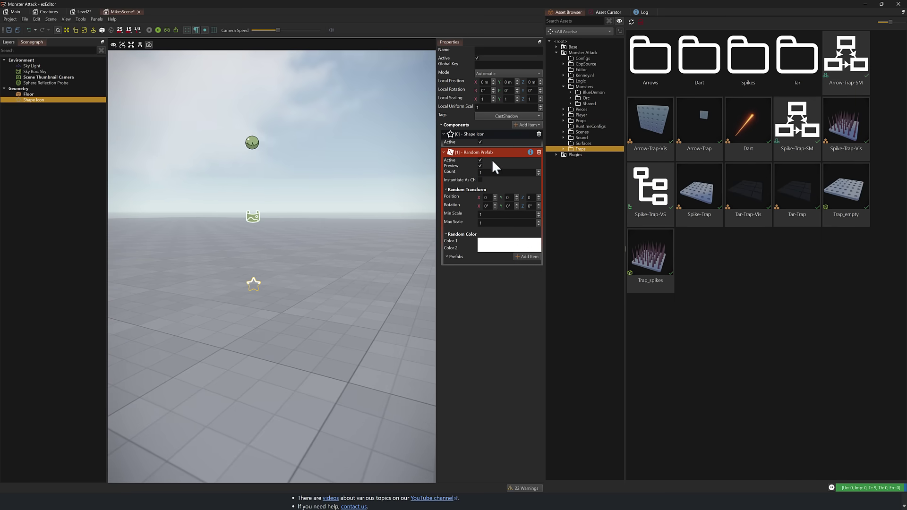
right_click_drag(420, 183, 432, 188)
right_click_drag(319, 208, 331, 208)
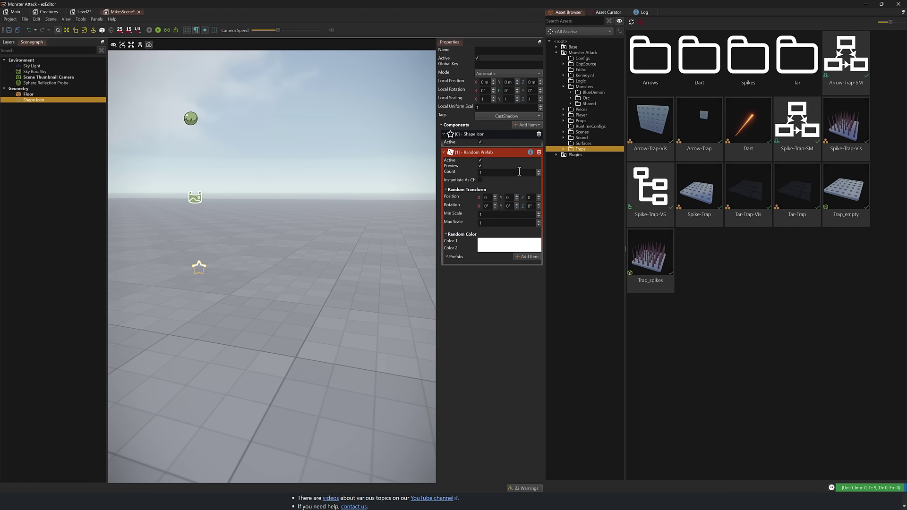
left_click(526, 257)
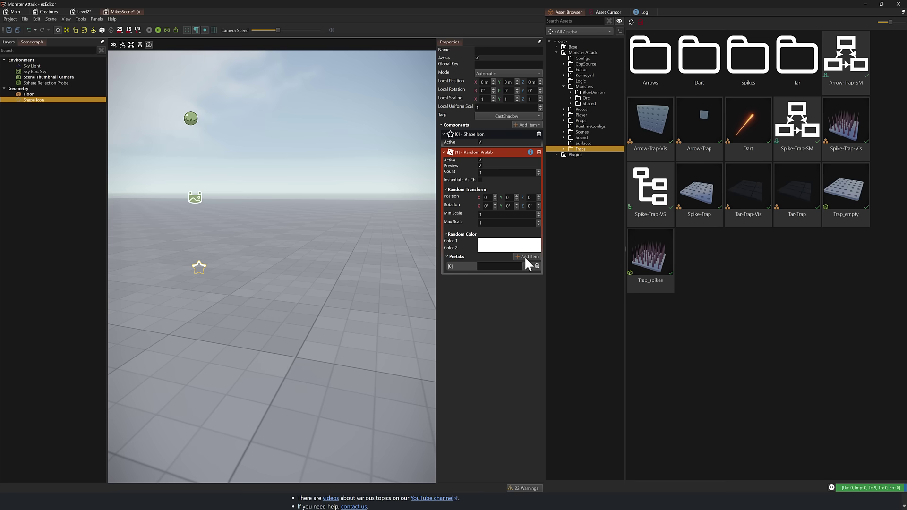
left_click(526, 266)
left_click(534, 274)
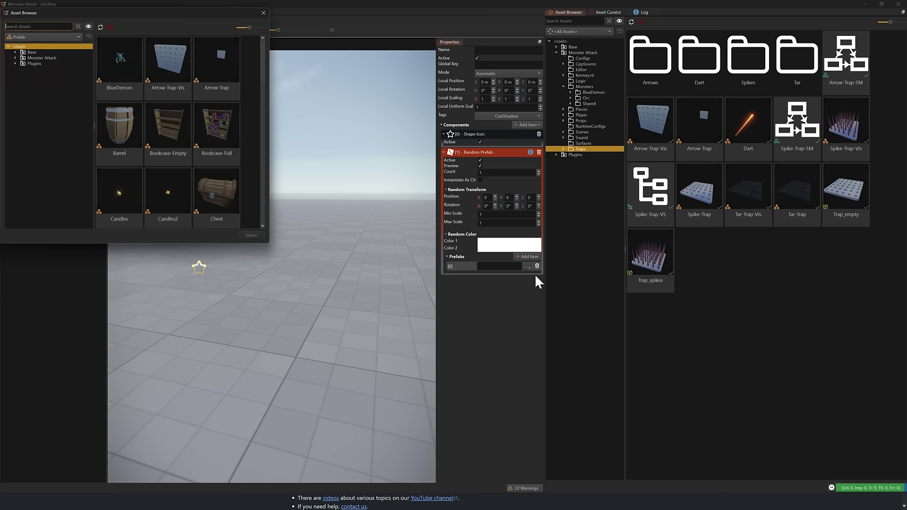
double_click(218, 192)
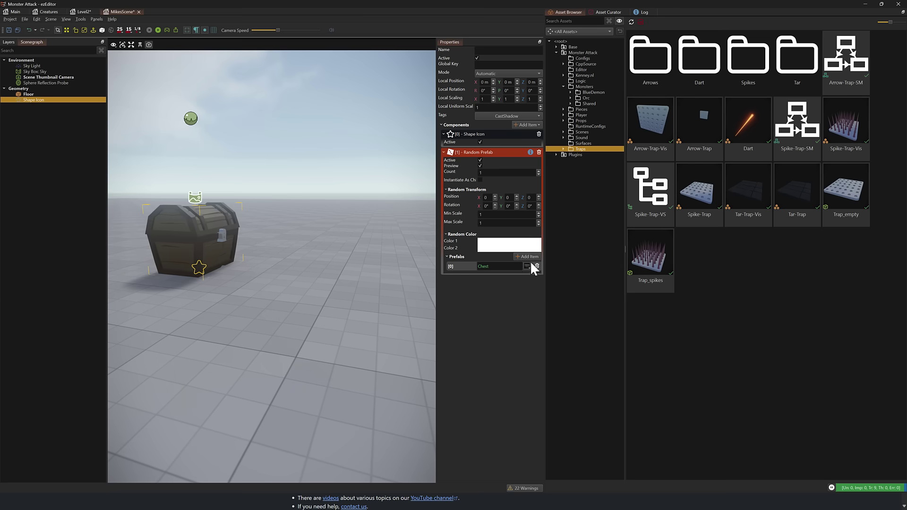
Add two more entries to the Random Prefab component's list and assign the Orc and Barrel prefabs
left_click(528, 256)
left_click(526, 275)
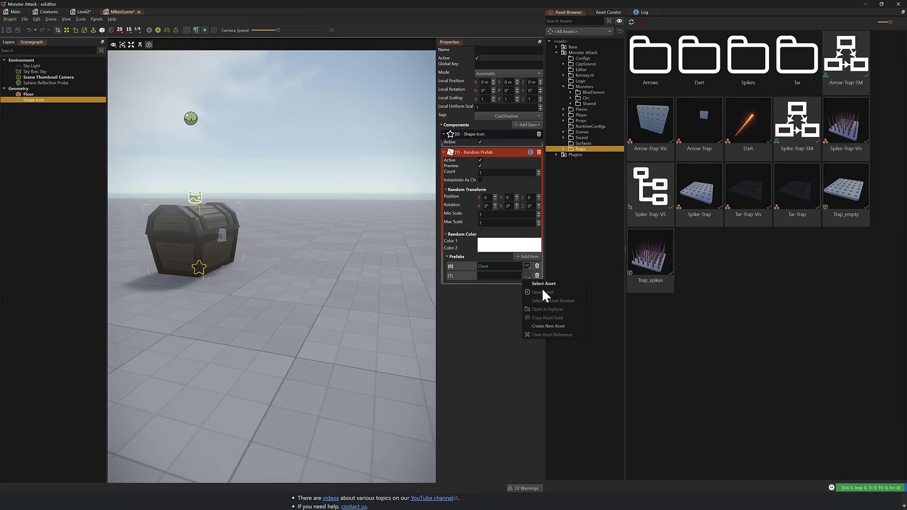
left_click(543, 283)
scroll(198, 187, "down", 3)
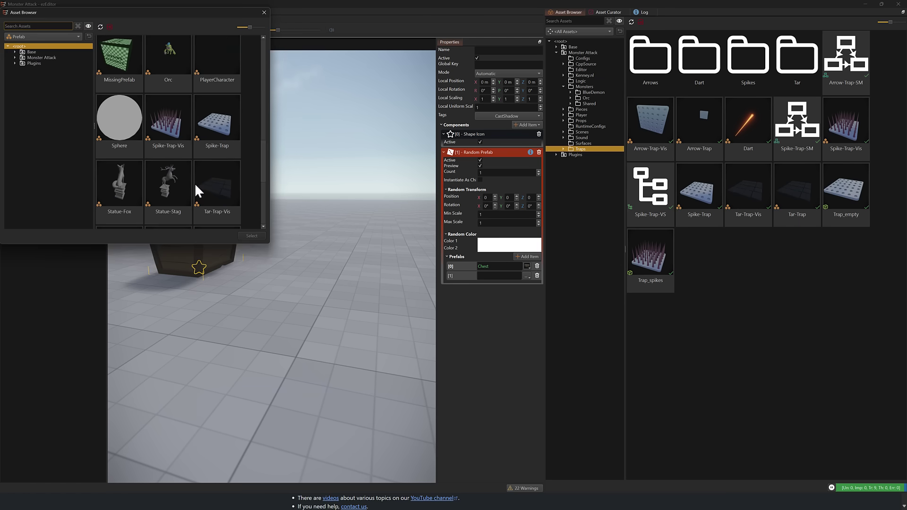
double_click(163, 49)
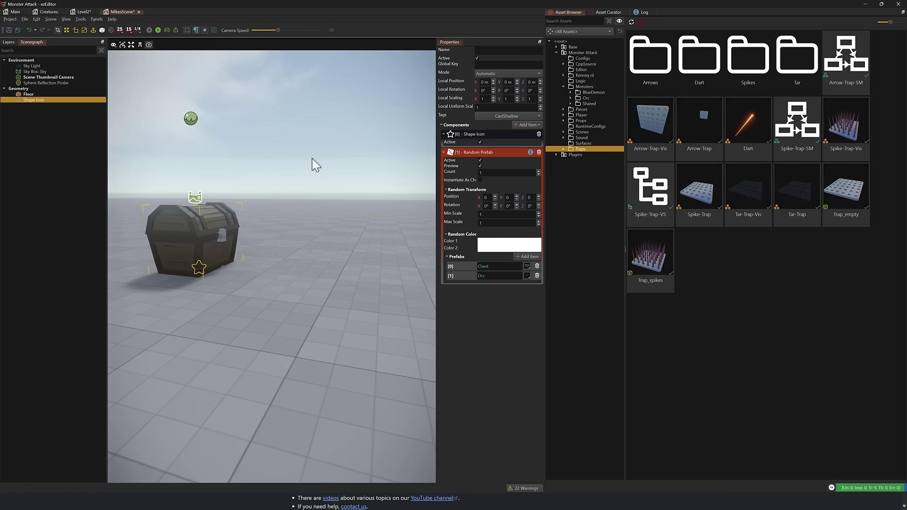
left_click(529, 256)
left_click(526, 285)
left_click(546, 293)
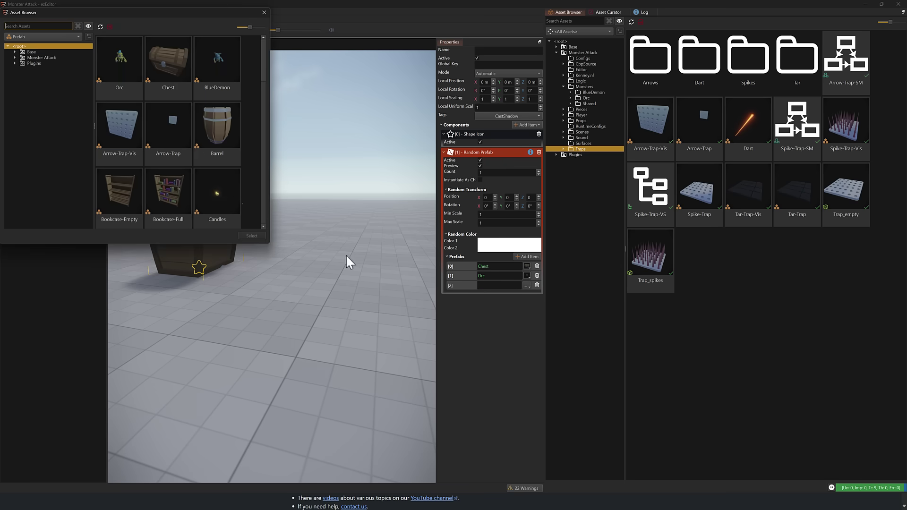
double_click(217, 113)
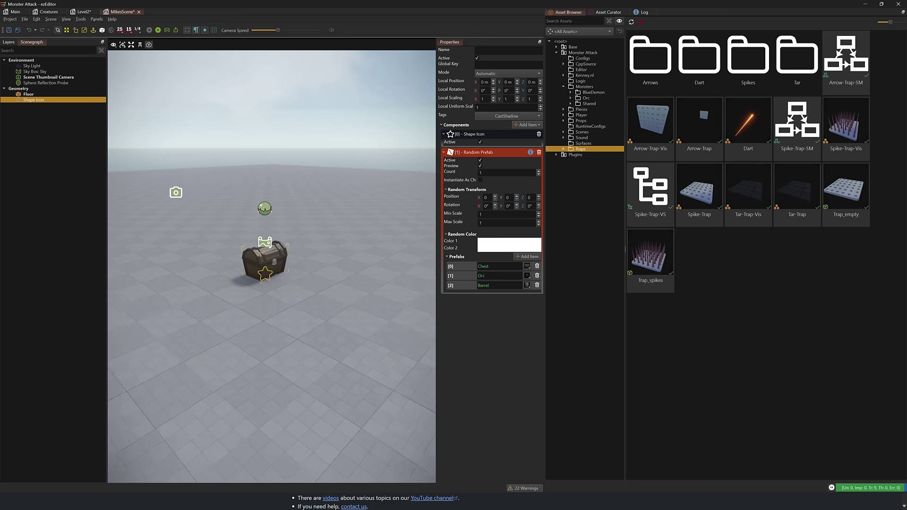
Set the Random Prefab component's Count to 45 and its random Position to 45 in X and Y
left_click(491, 172)
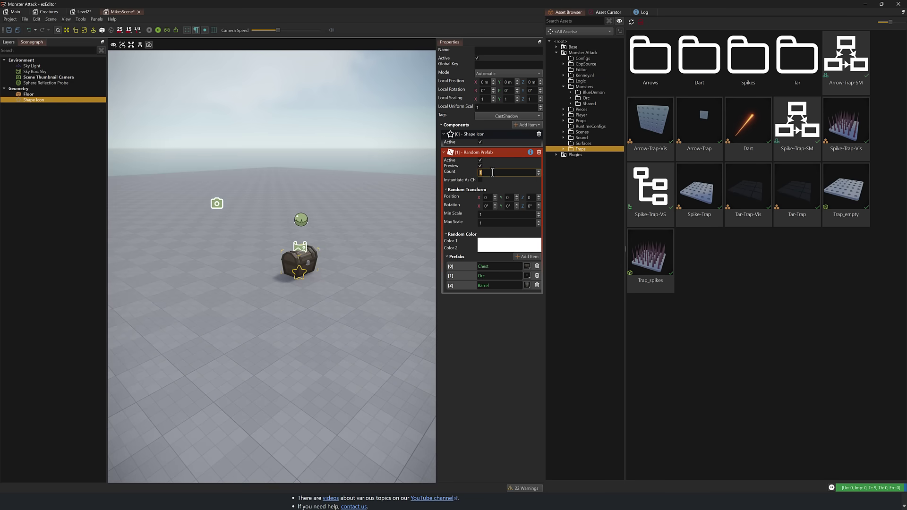
type("45")
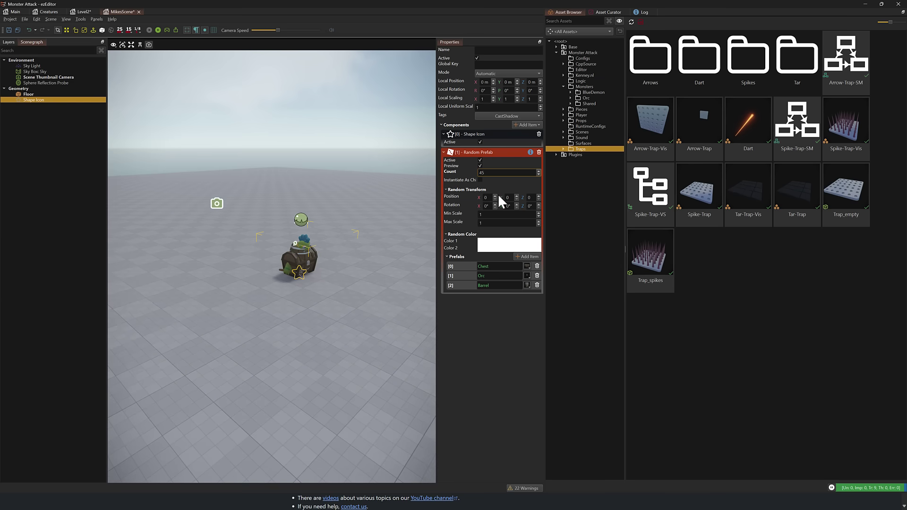
key("Tab")
key("Tab")
type("450")
key("Tab")
type("45")
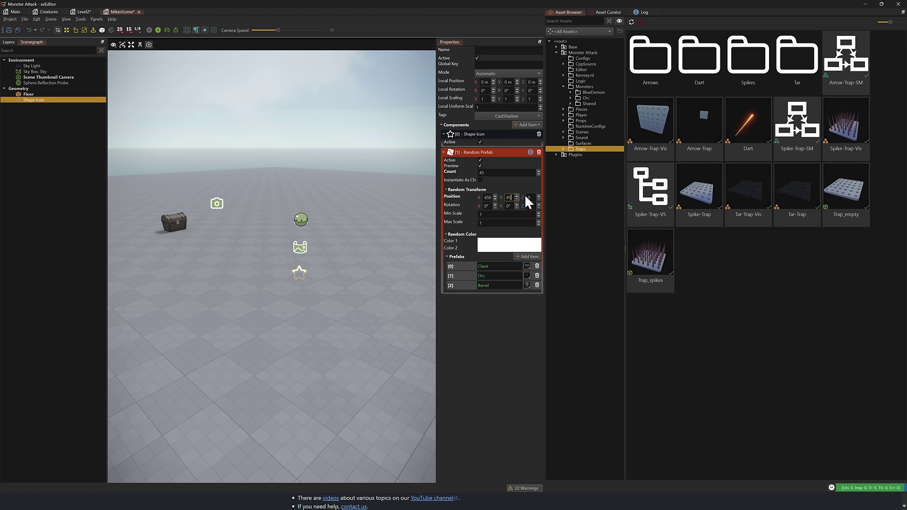
left_click(492, 196)
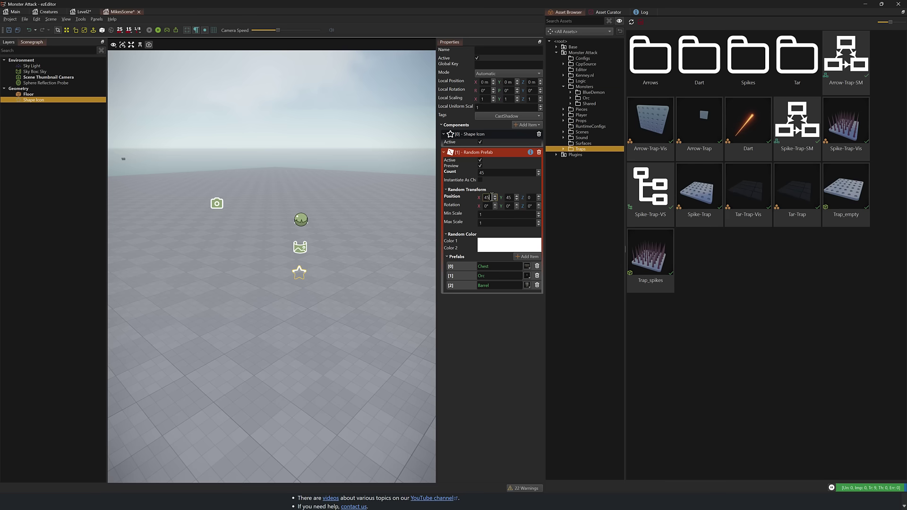
Set the random Rotation X to 90° and inspect the prefabs scattered across the floor
right_click_drag(414, 205, 208, 152)
key("w")
right_click_drag(236, 231, 230, 231)
left_click(483, 207)
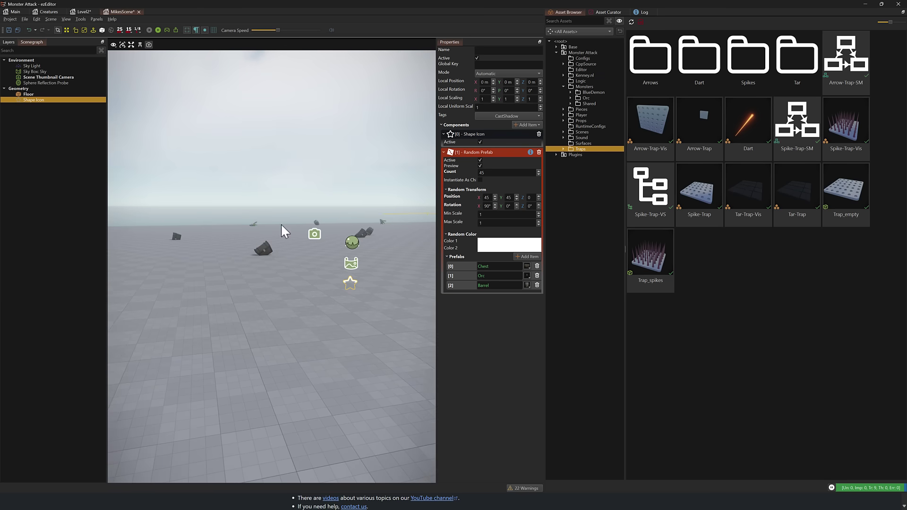
key("w")
right_click_drag(280, 223, 194, 273)
left_click(220, 325)
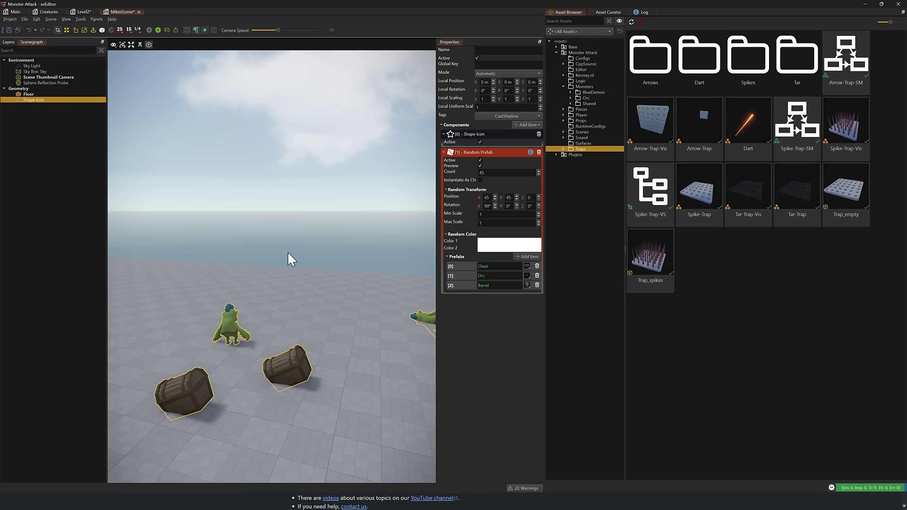
Open the Orc prefab from the prefab list and select its root to show its components
left_click(527, 276)
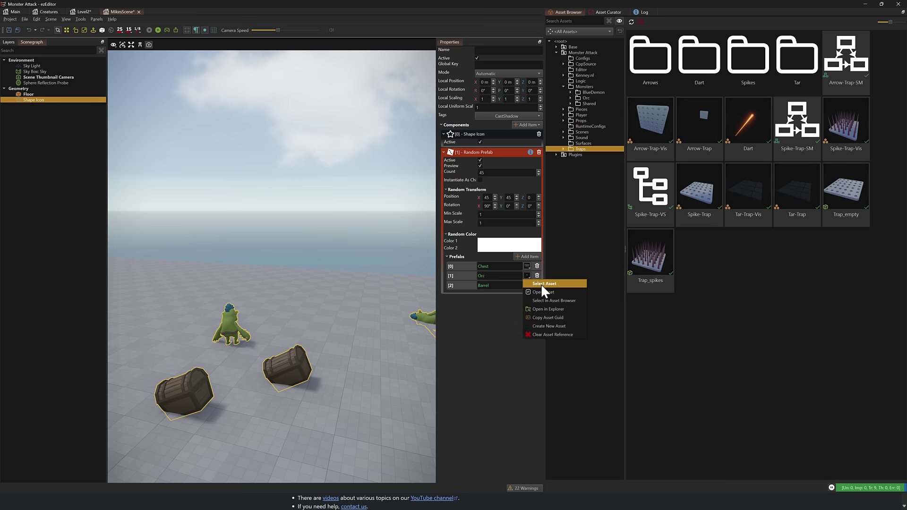
left_click(543, 292)
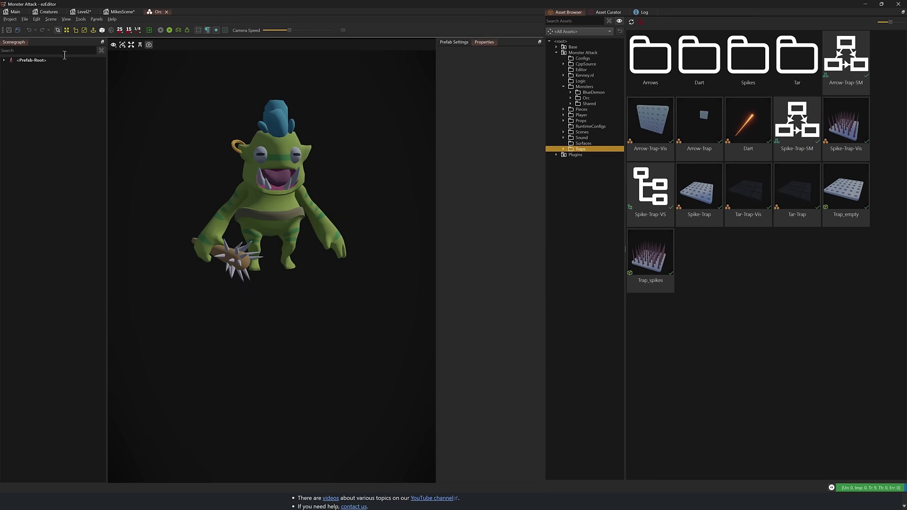
left_click(38, 60)
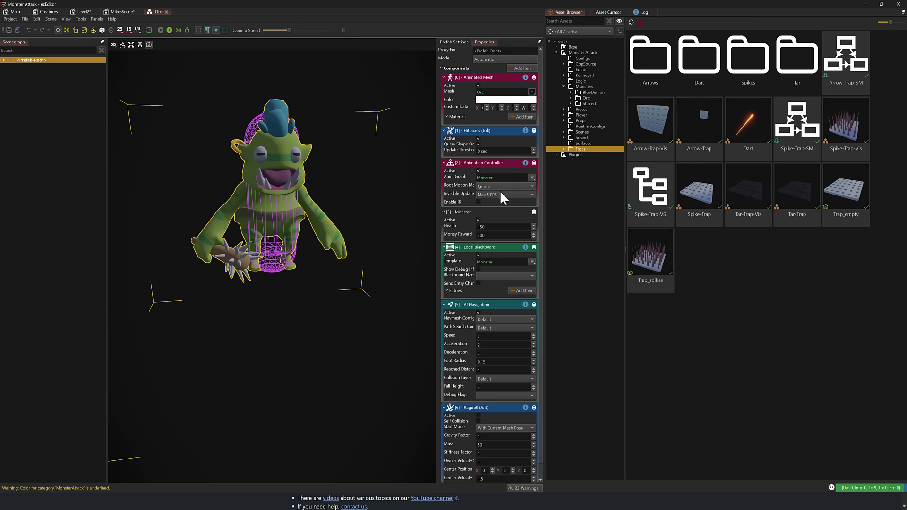
Review the Orc's Monster blackboard template, close it, and open the Monster animation graph used by its Animation Controller
left_click(533, 260)
left_click(545, 275)
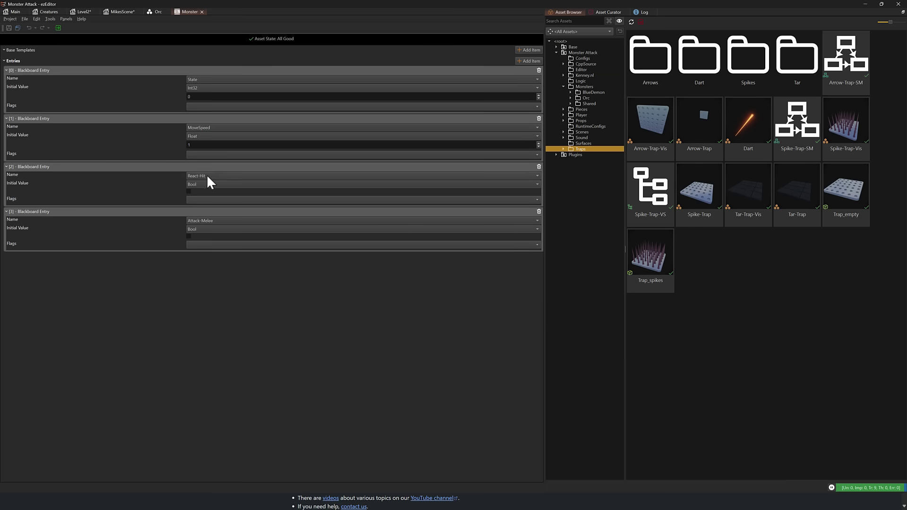
left_click(202, 12)
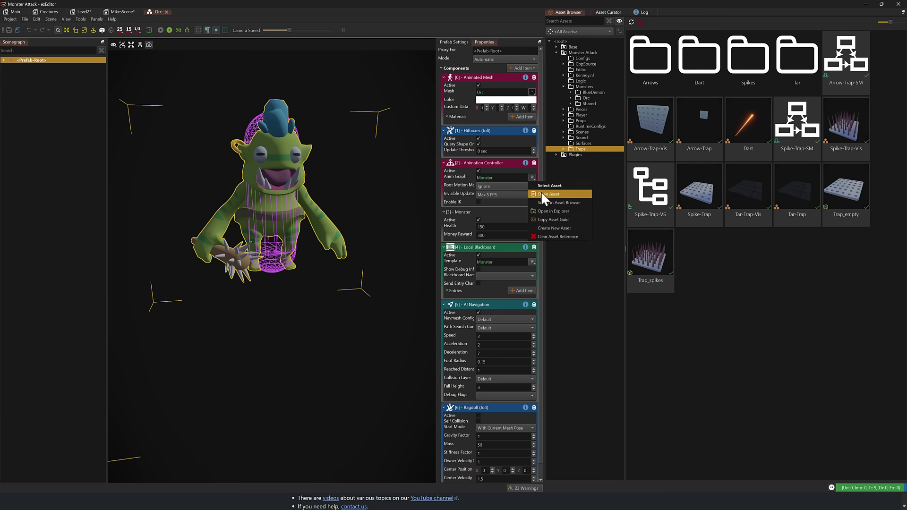
left_click(548, 194)
right_click_drag(356, 219, 307, 224)
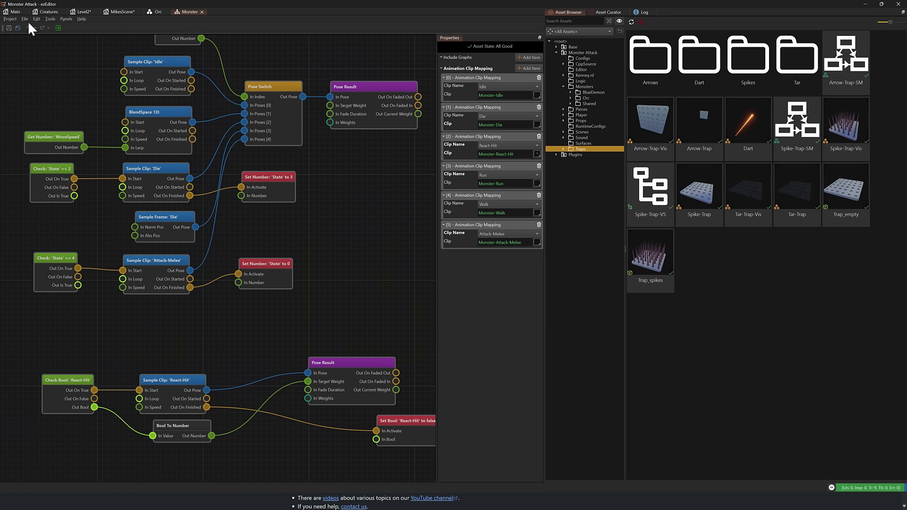
Open the Monster Attack C++ project in Visual Studio Code, maximized, and dismiss the CMakeLists.txt selection
left_click(10, 19)
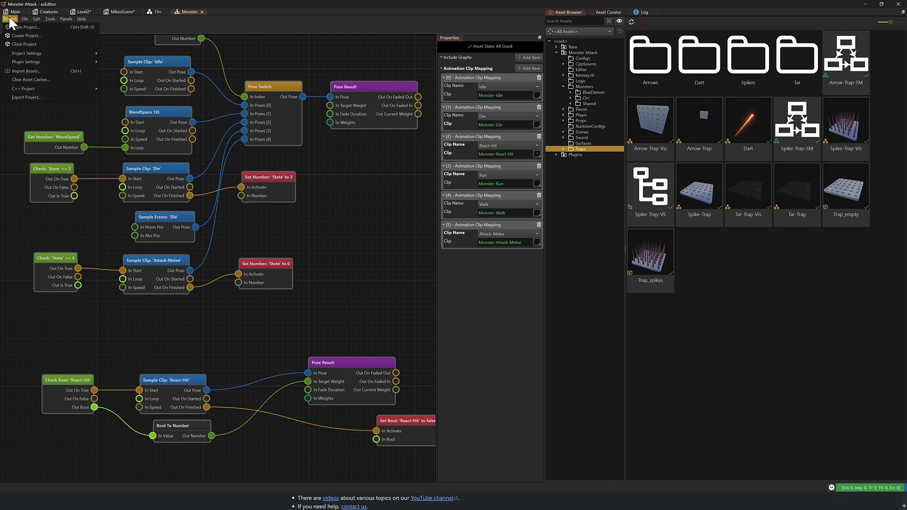
mouse_move(39, 86)
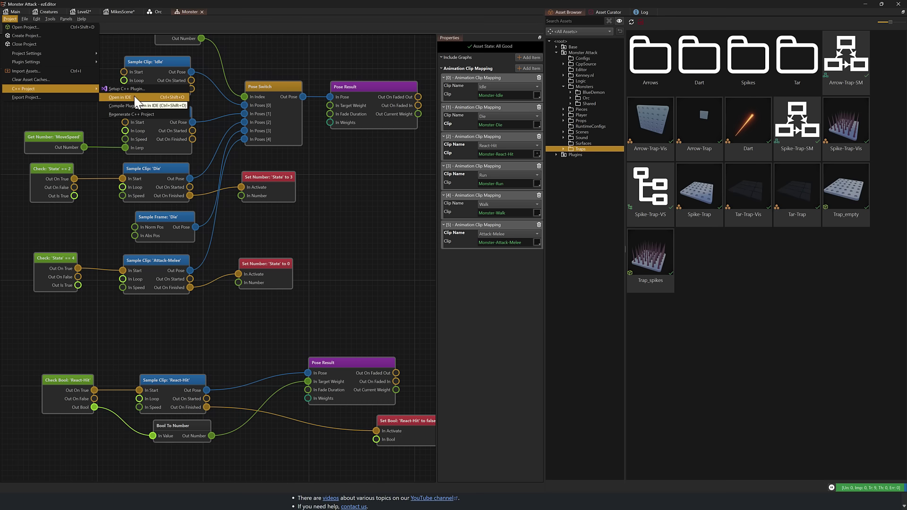
key("Escape")
left_click(37, 19)
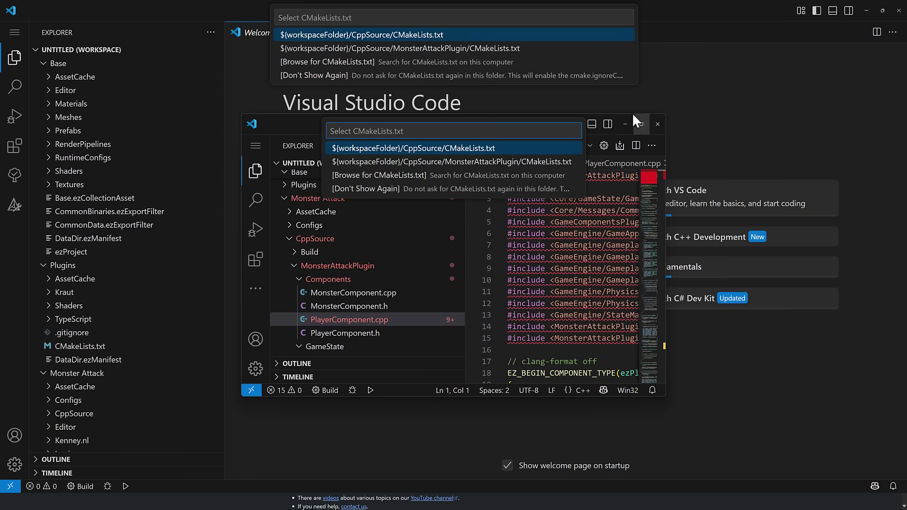
double_click(299, 122)
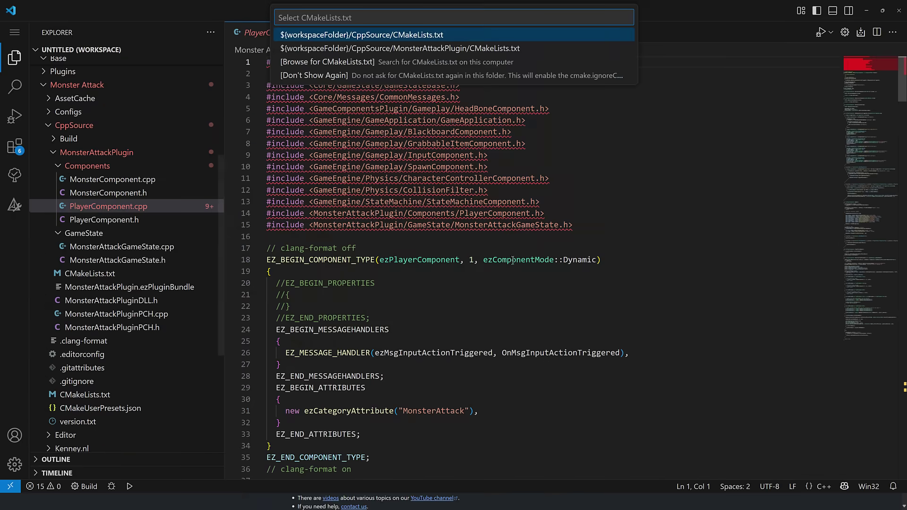
left_click(596, 257)
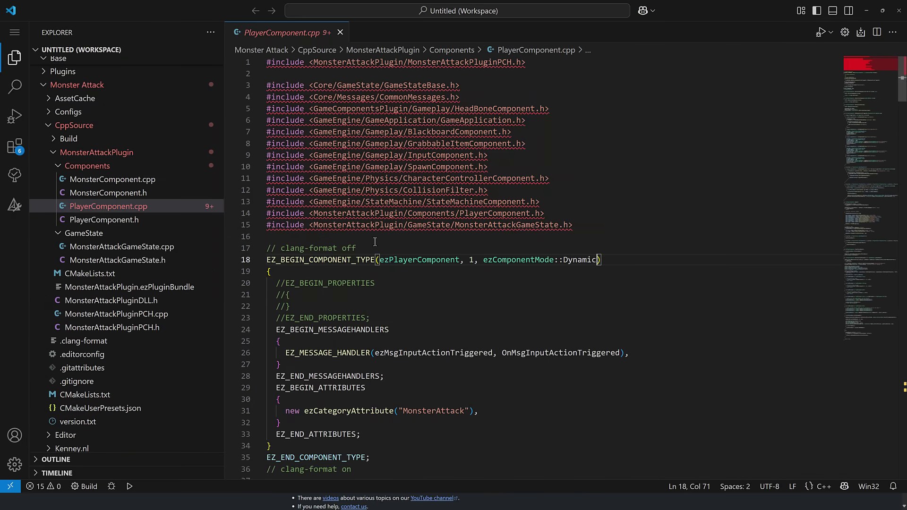
Browse the CppSource folder's MonsterAttackPlugin components and preview MonsterComponent.cpp
left_click(60, 125)
left_click(52, 232)
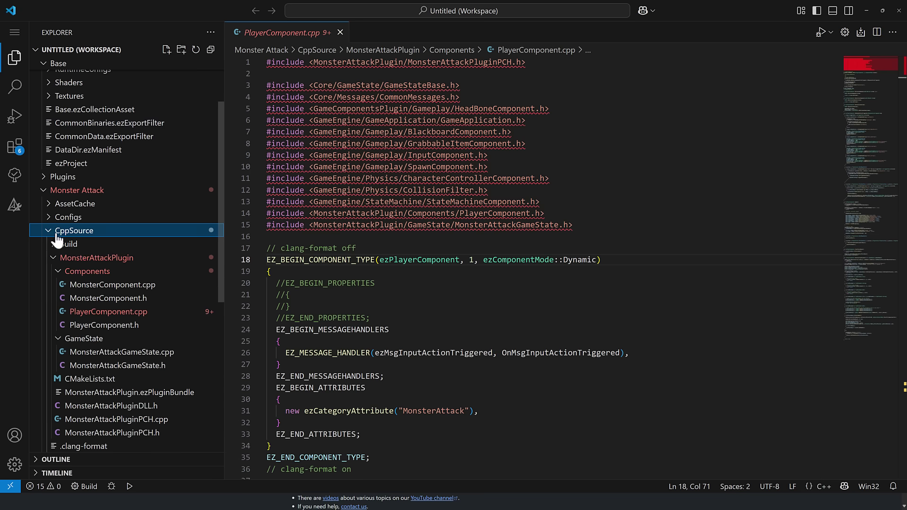
left_click(94, 312)
left_click(98, 288)
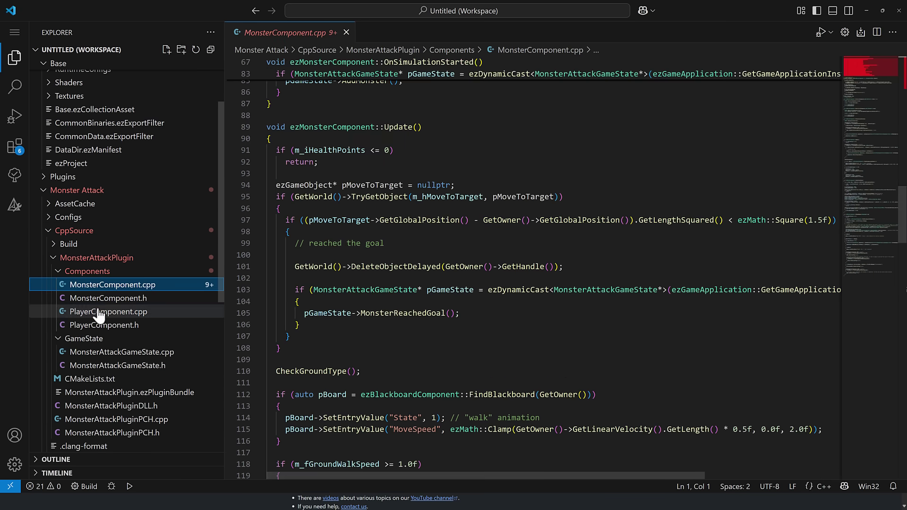
Open PlayerComponent.cpp and examine its input handling, shooting and trap placement code
left_click(97, 312)
left_click(412, 298)
scroll(413, 298, "down", 5)
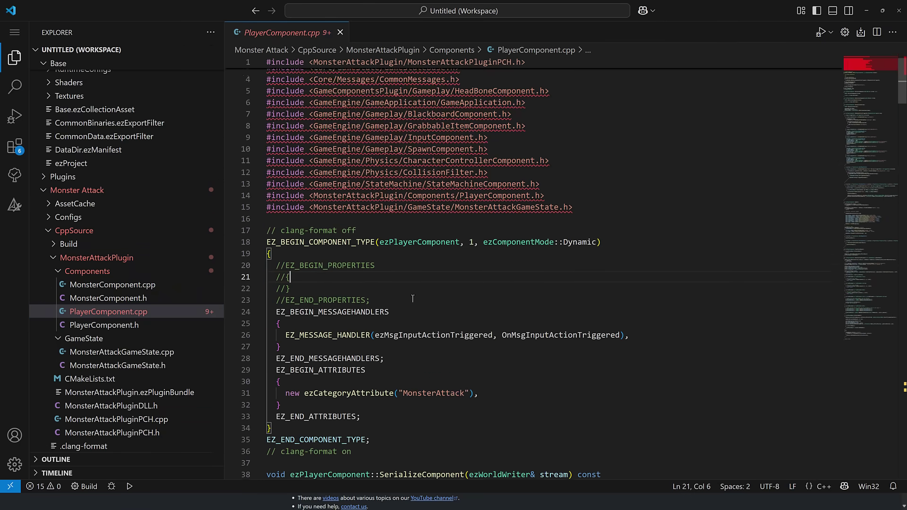
scroll(413, 298, "down", 19)
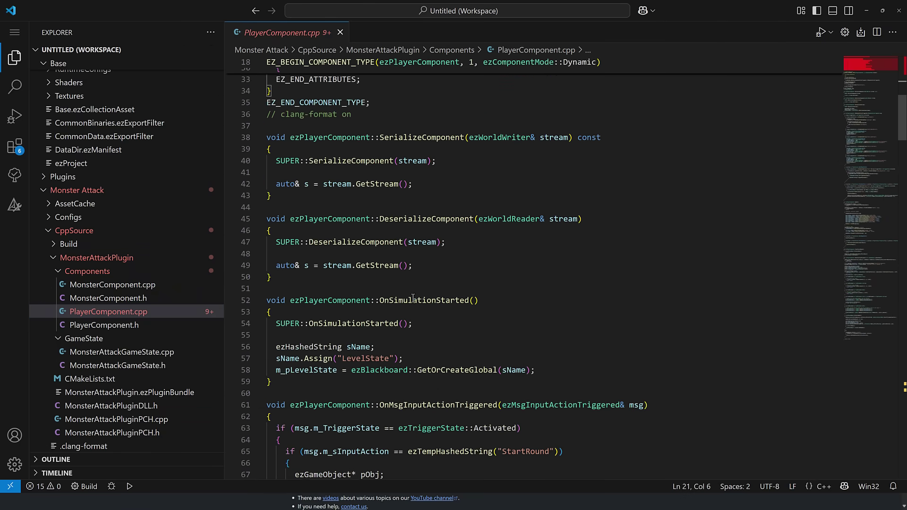
scroll(415, 291, "down", 20)
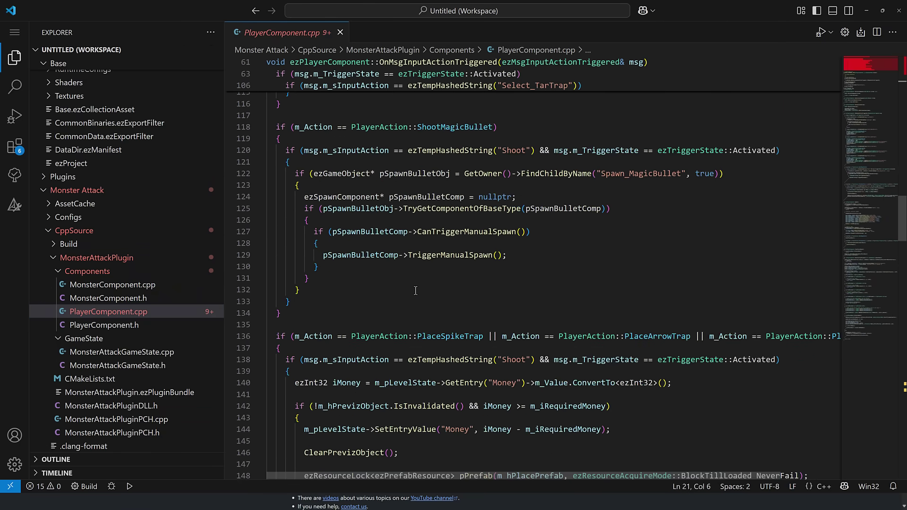
scroll(416, 288, "down", 20)
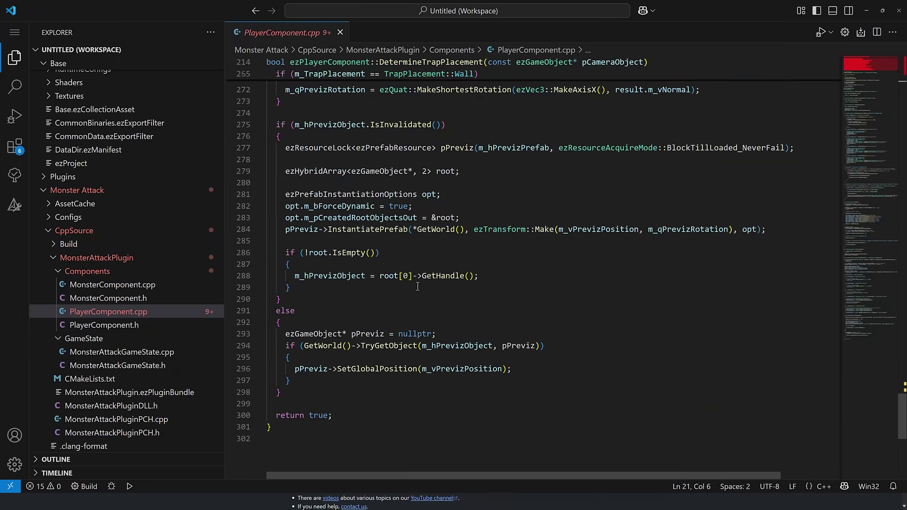
scroll(417, 286, "up", 8)
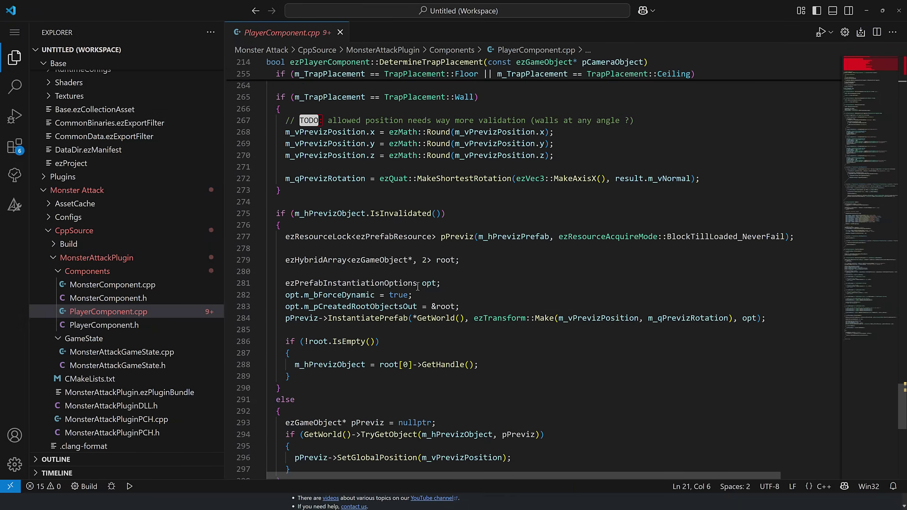
scroll(418, 287, "up", 10)
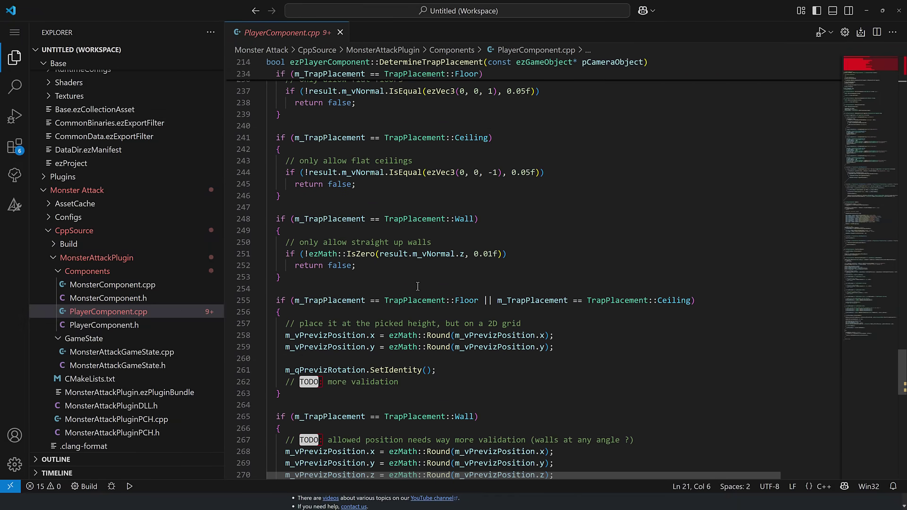
scroll(417, 286, "up", 9)
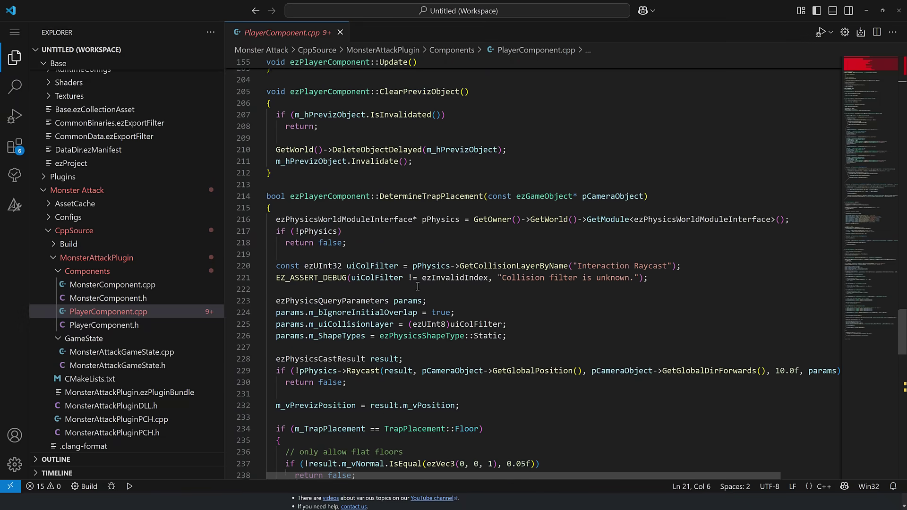
scroll(417, 286, "up", 3)
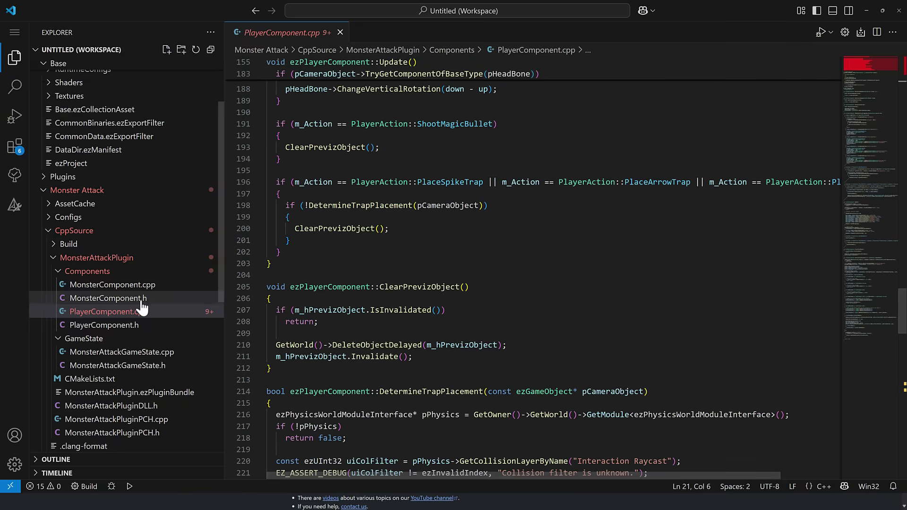
Open MonsterComponent.cpp and highlight the Health and MoneyReward names in its member property declarations
double_click(102, 285)
left_click(421, 208)
scroll(421, 207, "up", 20)
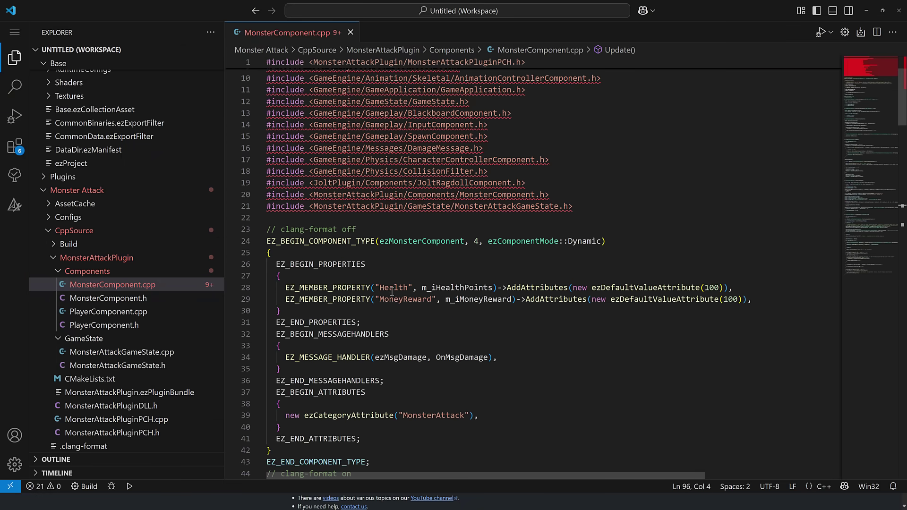
double_click(392, 287)
double_click(396, 300)
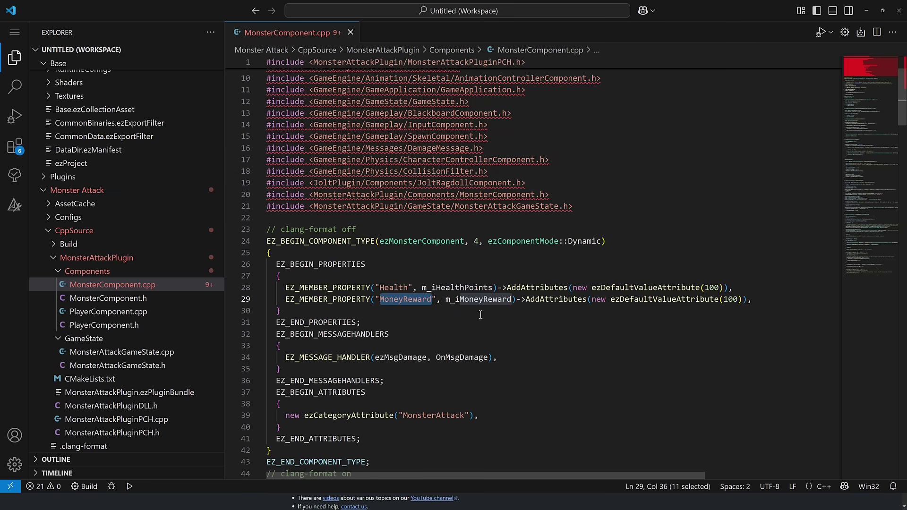
Read through MonsterComponent.cpp's serialization, simulation start and damage handling functions
scroll(268, 245, "down", 20)
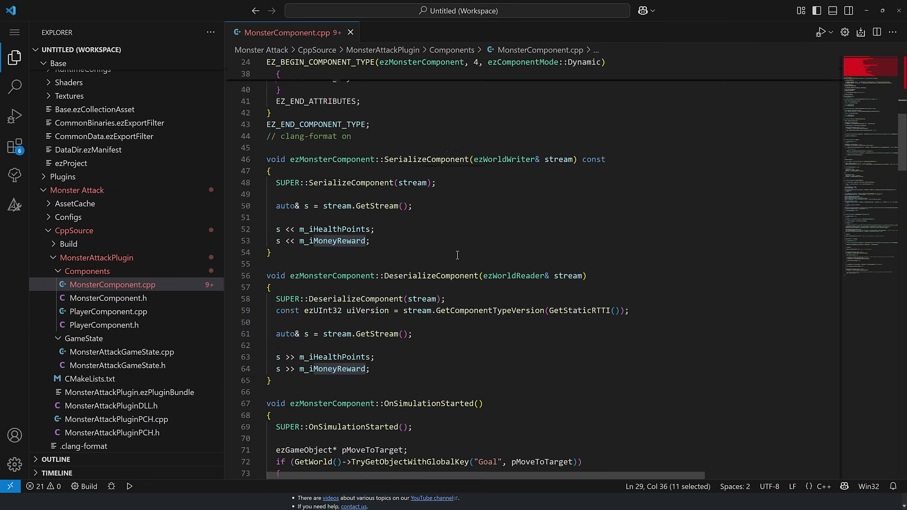
scroll(457, 256, "down", 20)
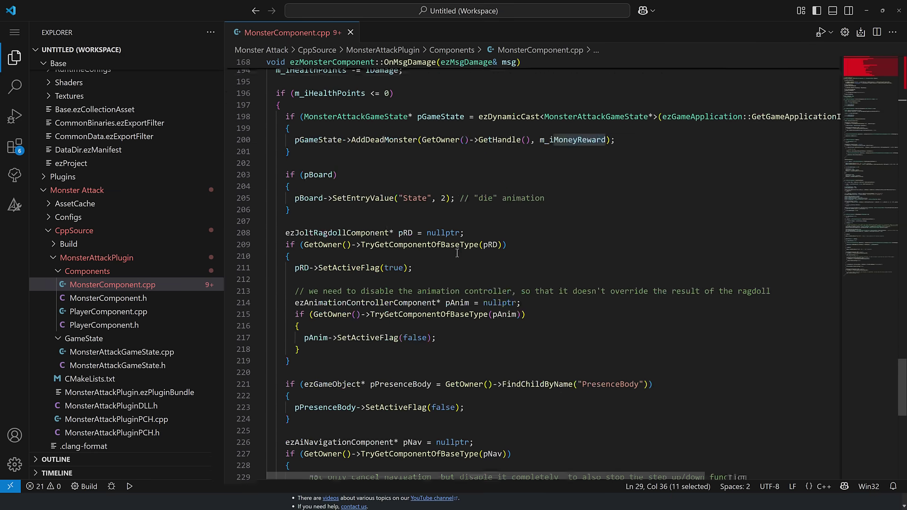
scroll(459, 252, "up", 12)
scroll(460, 249, "up", 20)
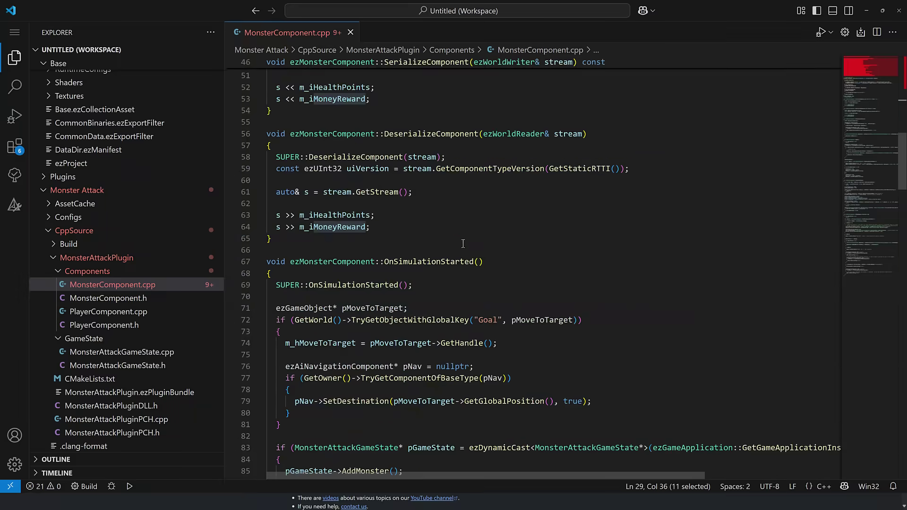
Switch to ezEditor and create an empty child object under the second Group in the Level2 scene
key("alt+Tab")
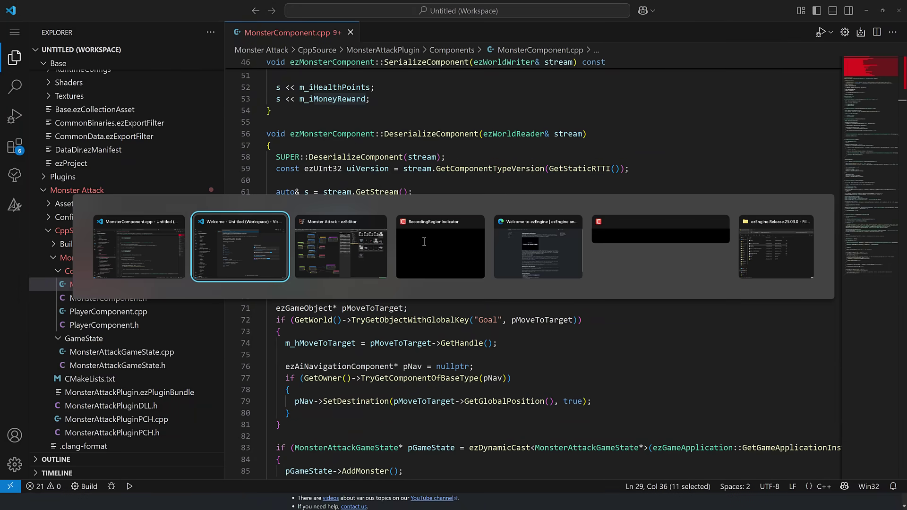
key("alt+Tab")
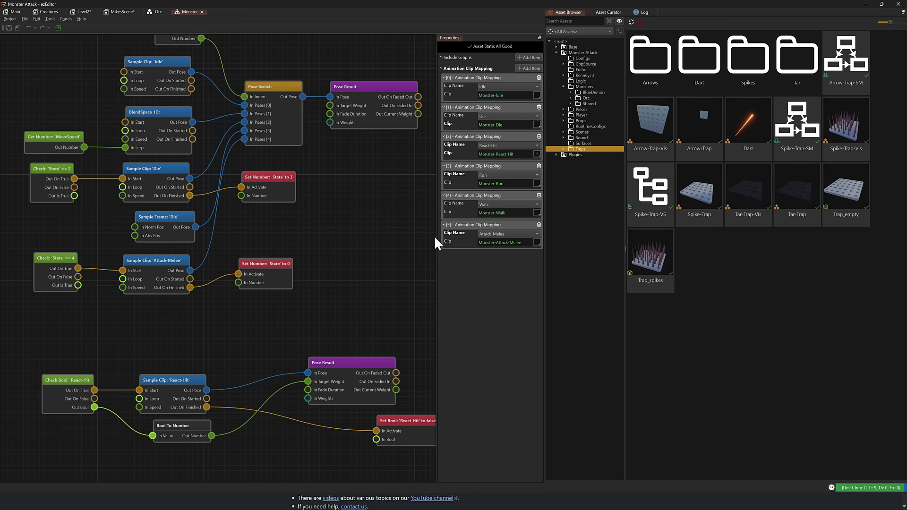
left_click(79, 13)
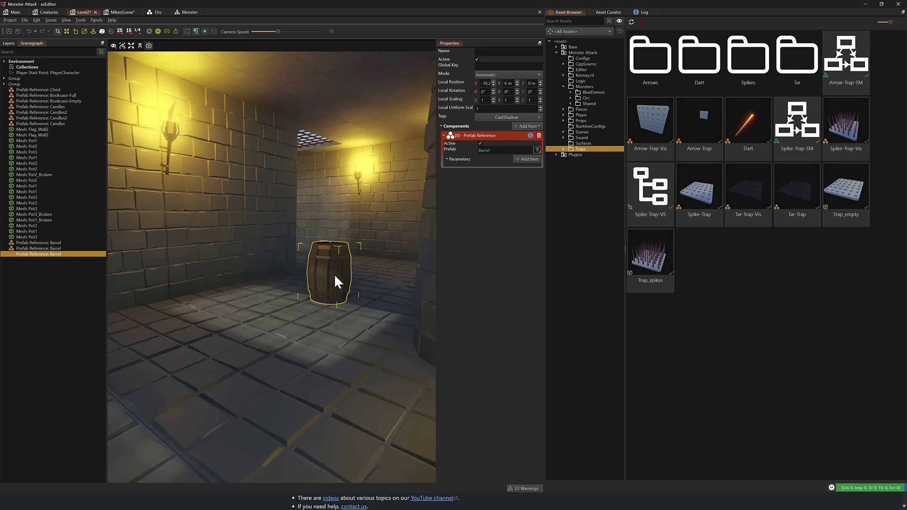
right_click(17, 81)
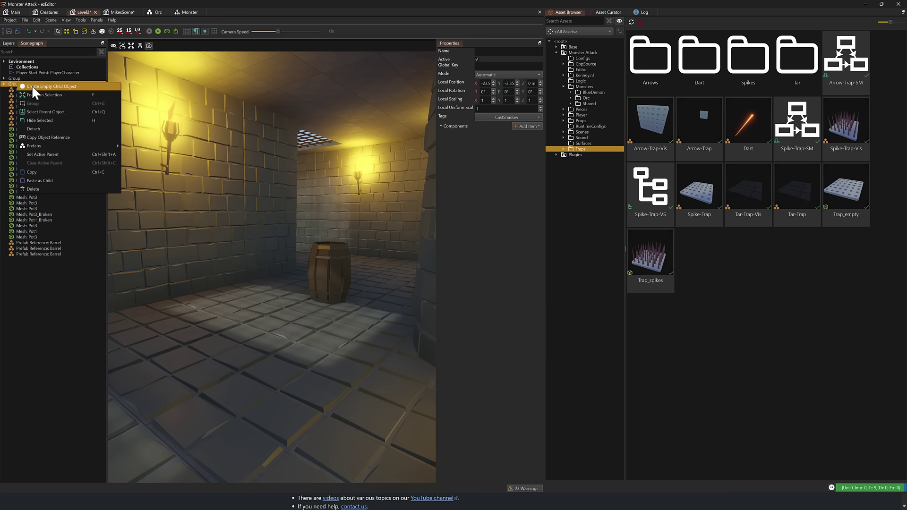
left_click(32, 85)
Search the new object's available components for "player" and "mons" to locate the custom MonsterAttack components
left_click(538, 126)
type("rand")
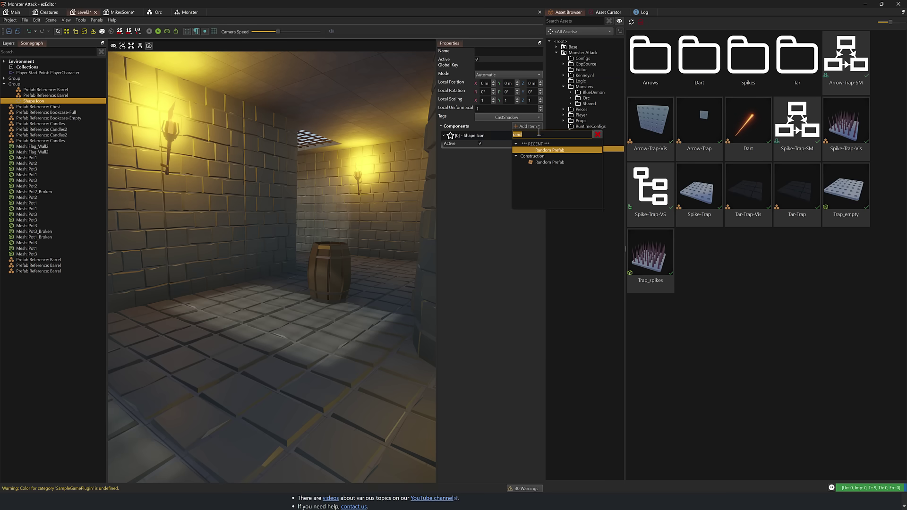
type("player")
key("BackSpace")
key("BackSpace")
key("BackSpace")
key("BackSpace")
key("BackSpace")
key("BackSpace")
type("mons")
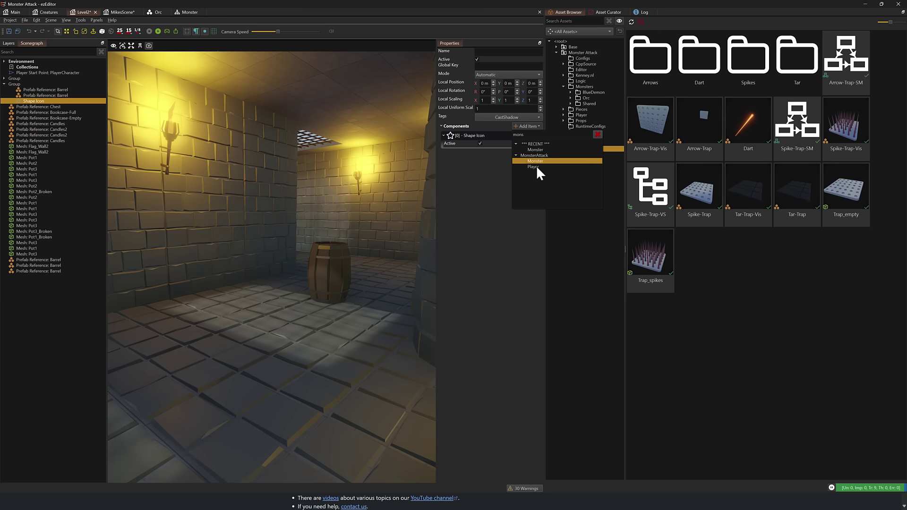
Switch to Visual Studio Code and view PlayerComponent.cpp and MonsterComponent.cpp as the sources of the custom components
key("alt+Tab")
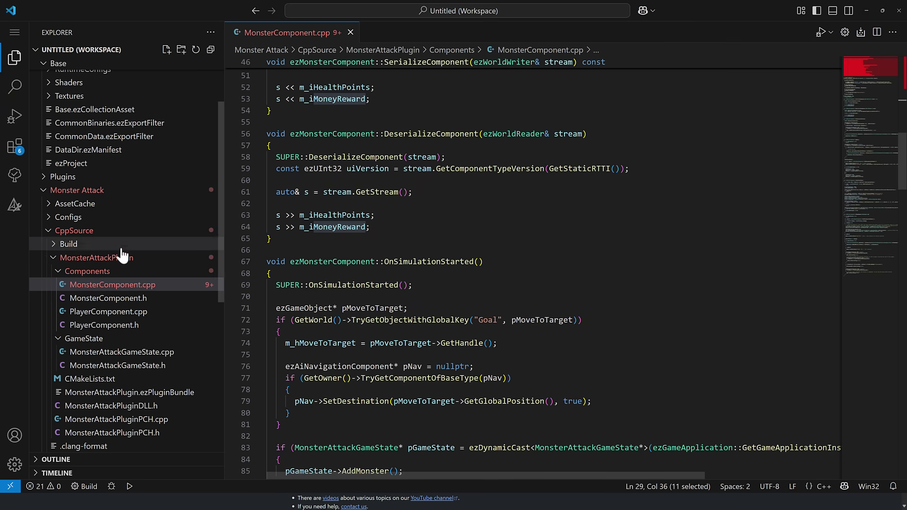
left_click(108, 311)
left_click(95, 285)
Switch back to ezEditor and add the Monster component to the new child object
key("alt+Tab")
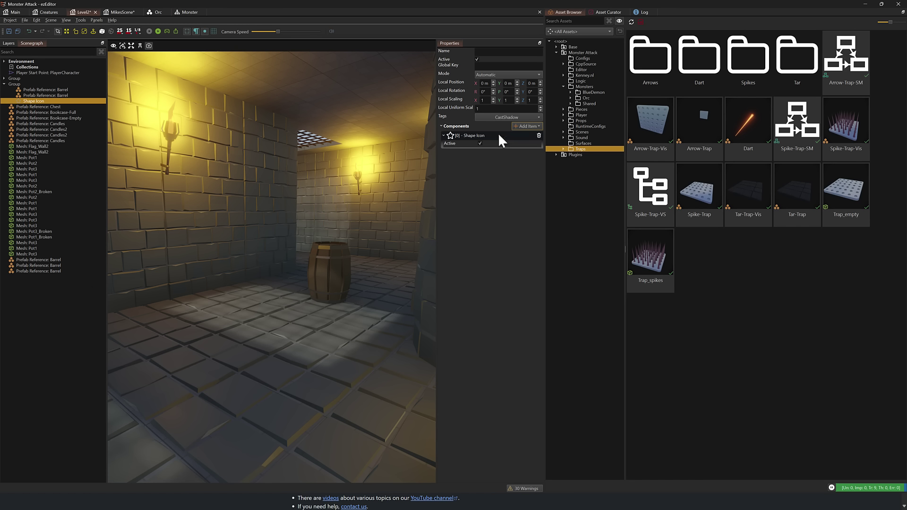
left_click(526, 126)
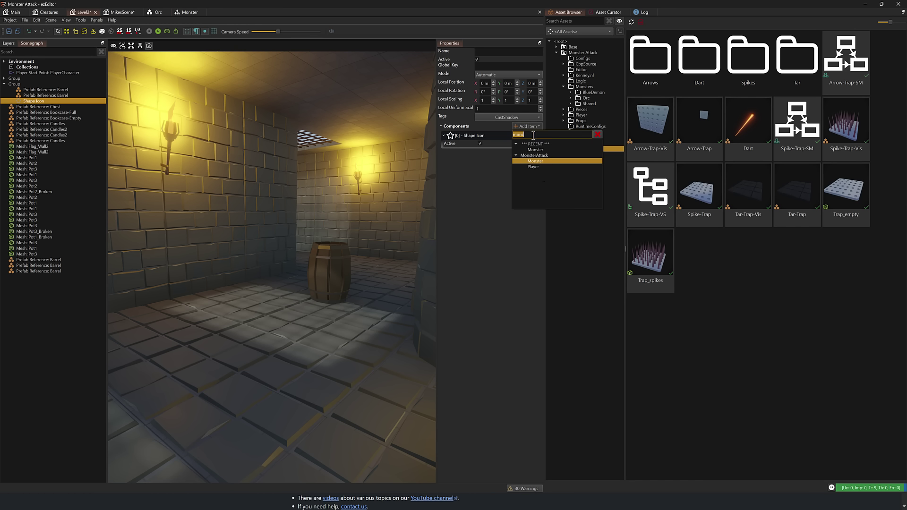
left_click(537, 161)
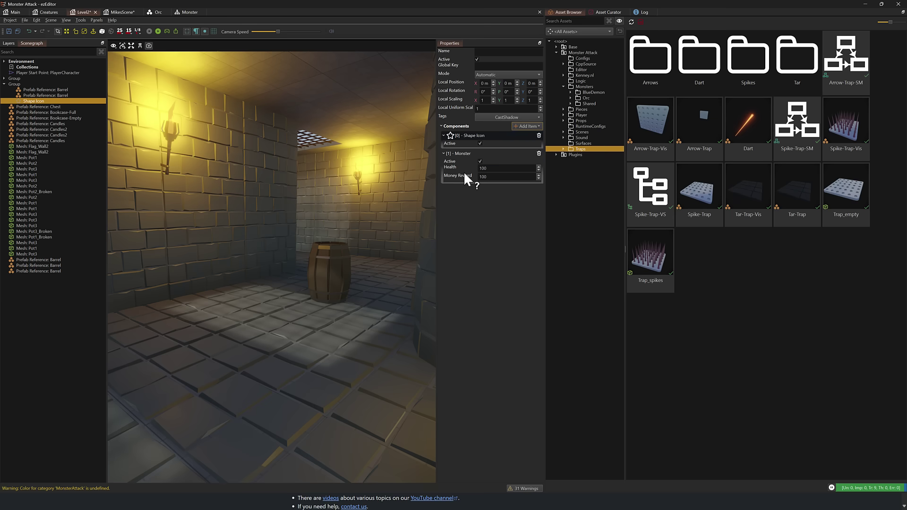
Switch to Visual Studio Code and review the exposed property declarations at the start of MonsterComponent.cpp
key("alt+Tab")
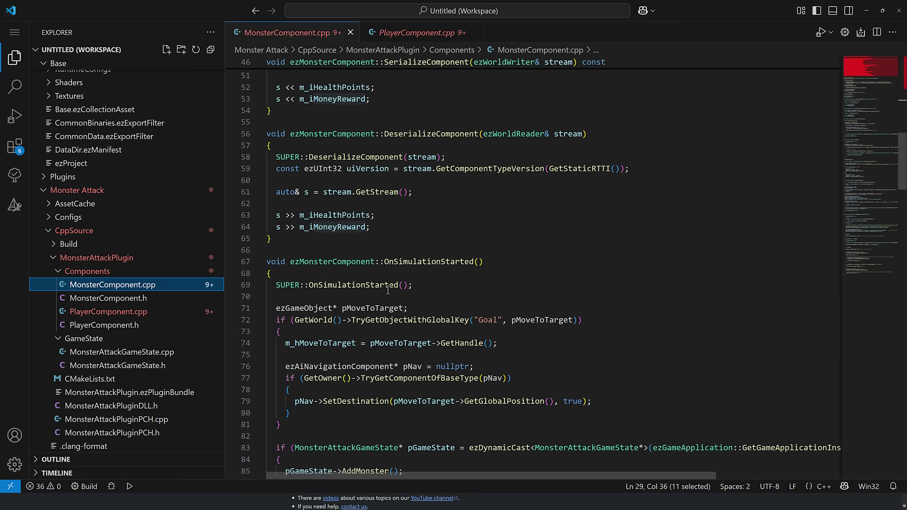
left_click(371, 227)
scroll(421, 201, "up", 10)
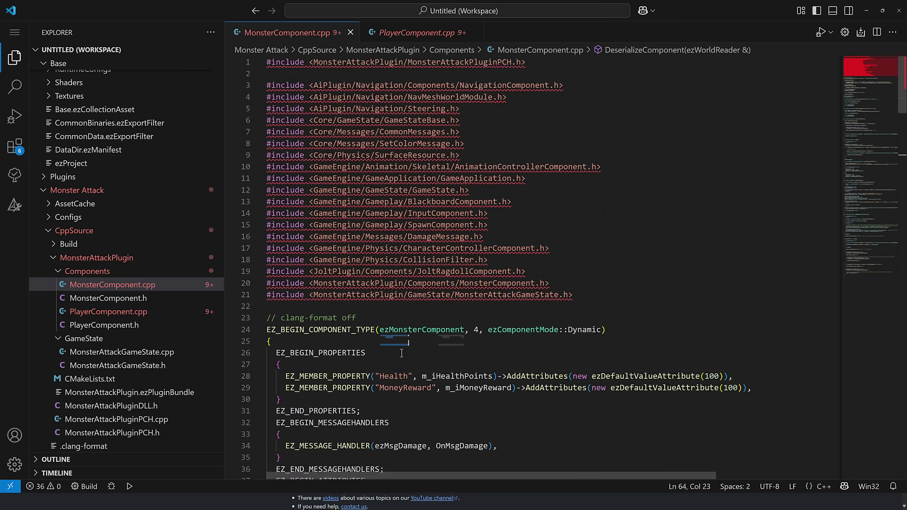
Return to ezEditor and examine the Orc prefab's Monster component alongside its other components
key("alt+Tab")
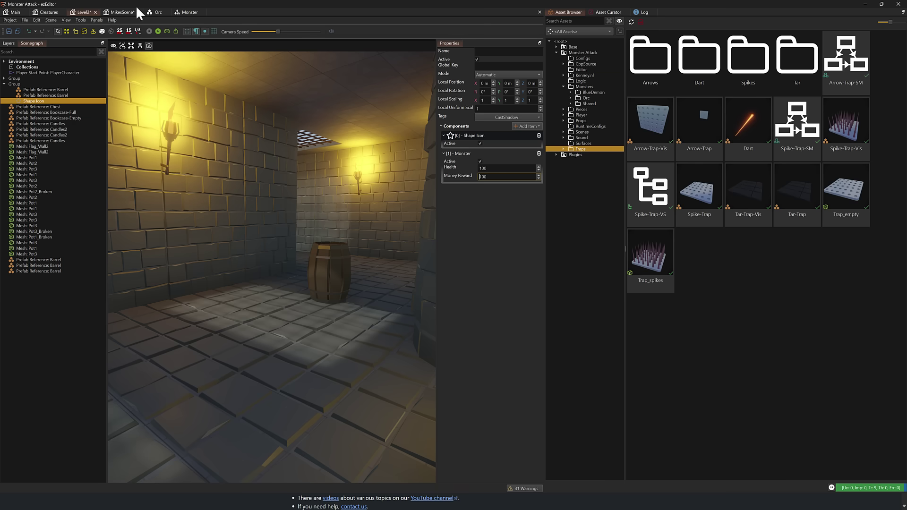
left_click(158, 12)
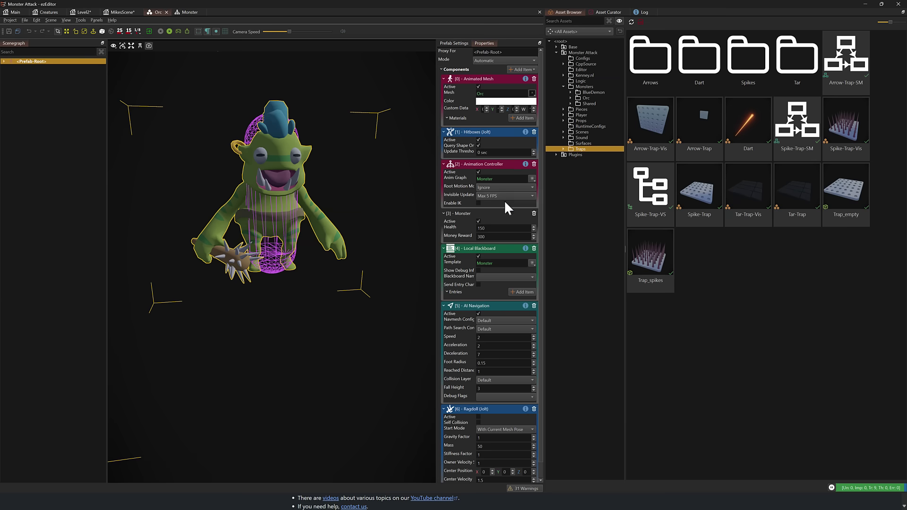
scroll(486, 301, "down", 1)
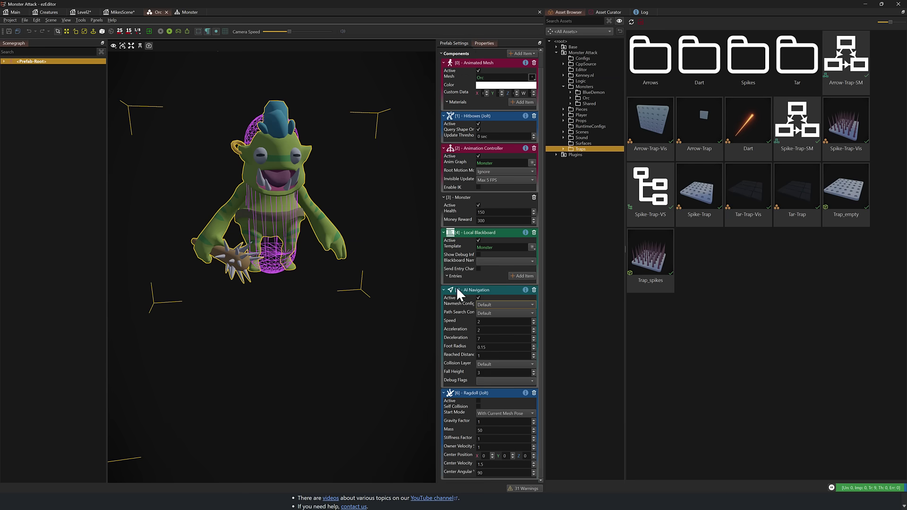
Open the Monster animation graph referenced by the Orc prefab's Animation Controller and view its nodes and clip mappings
scroll(482, 307, "up", 1)
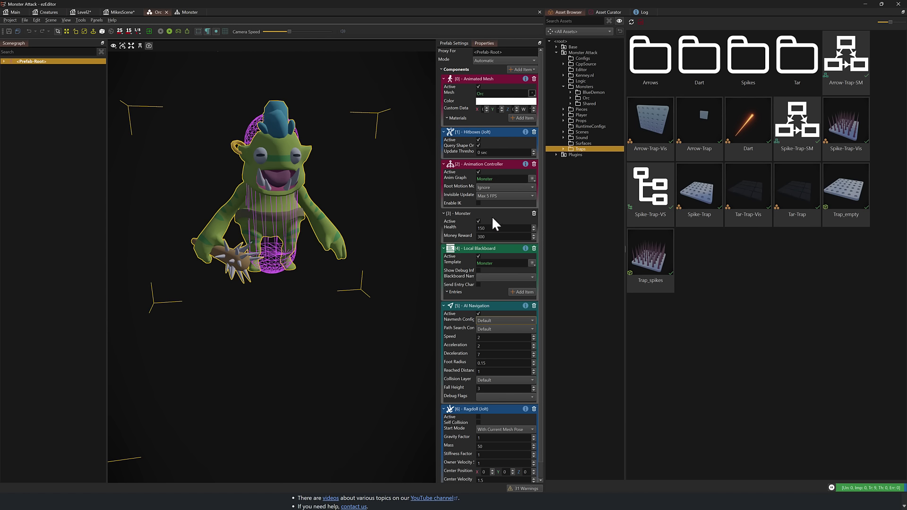
left_click(532, 179)
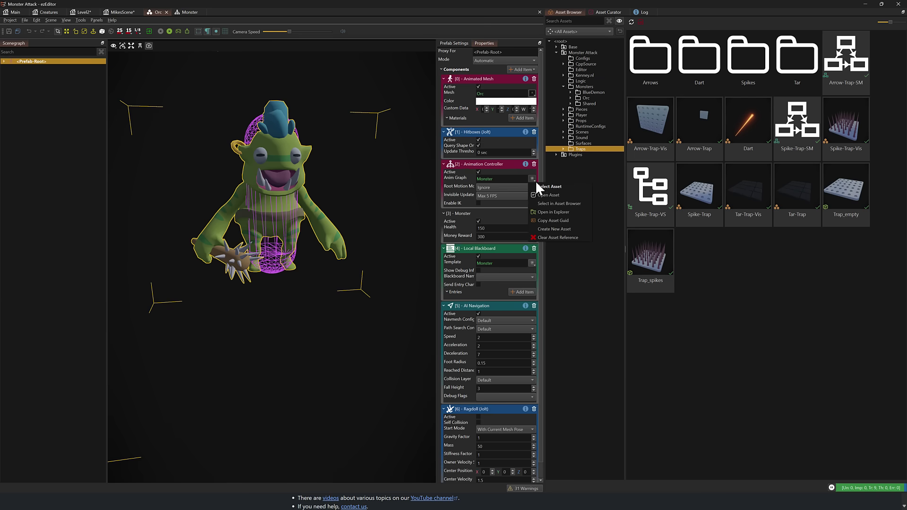
left_click(539, 191)
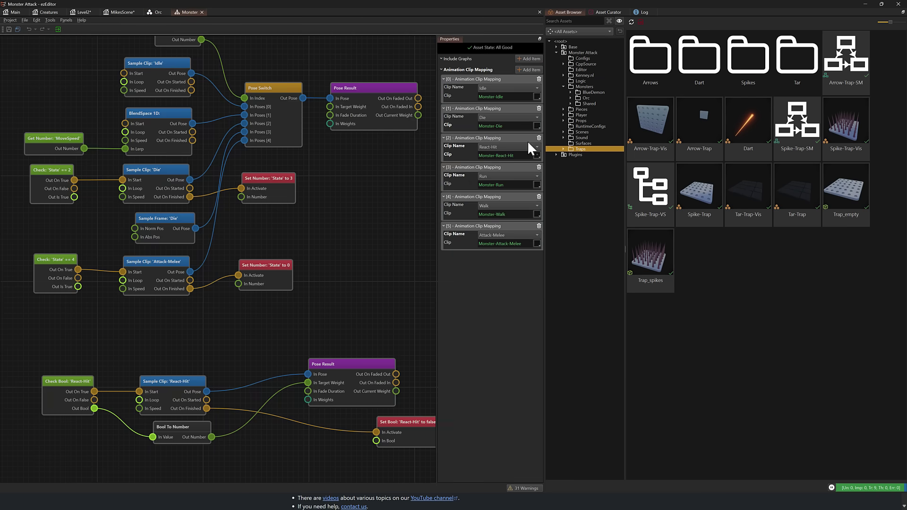
Open the Creatures scene from the project's Scenes folder and focus the view on its LevelLogic object
left_click(577, 132)
left_click(562, 132)
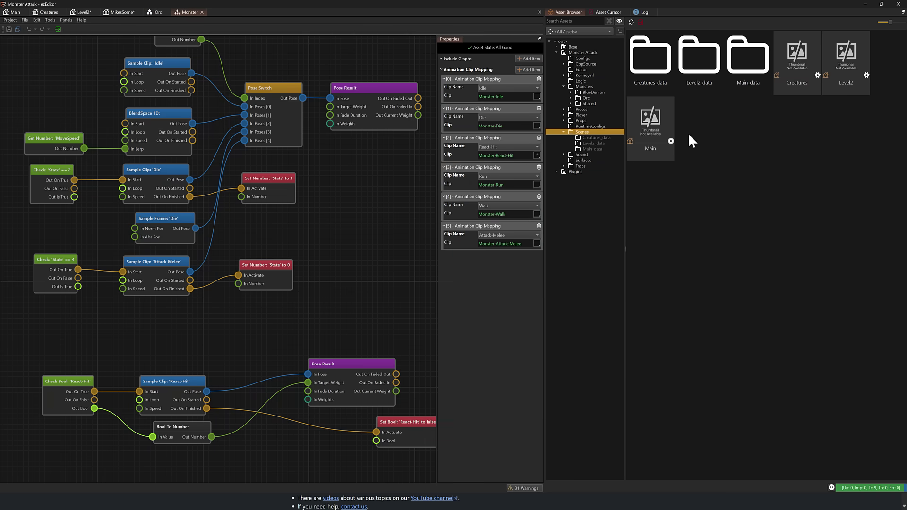
double_click(798, 56)
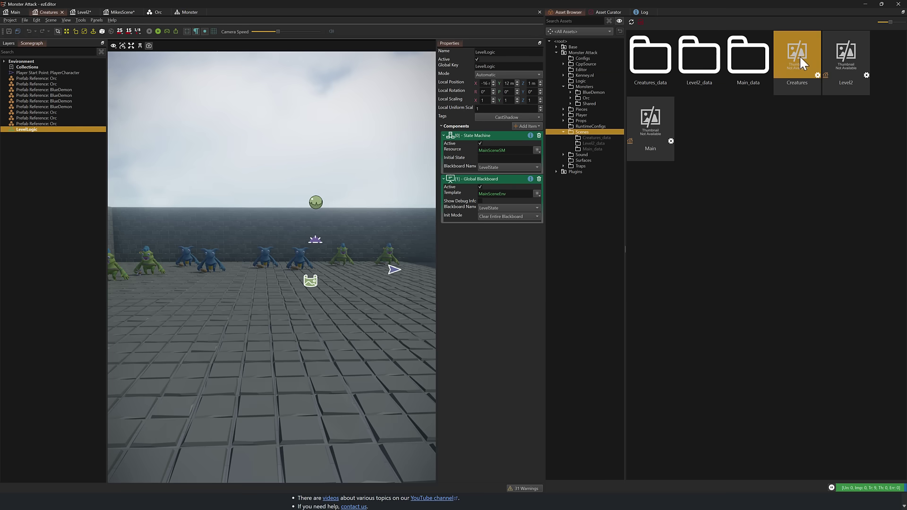
double_click(30, 130)
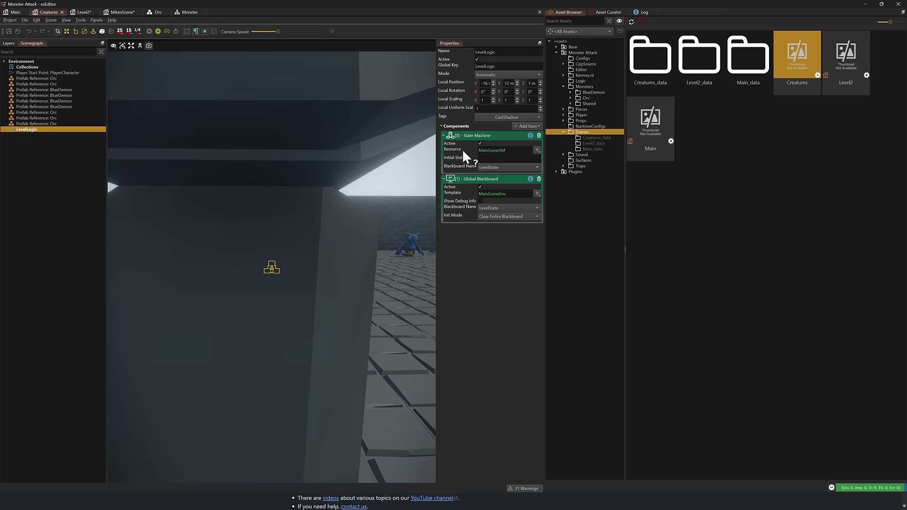
Open the MainSceneSM asset used by LevelLogic's State Machine component and review its state graph
left_click(537, 148)
left_click(546, 160)
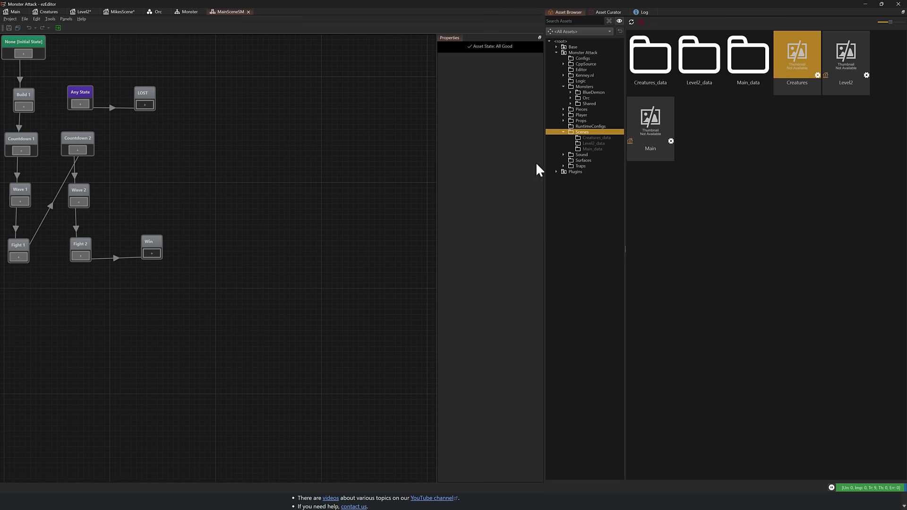
right_click_drag(230, 206, 276, 212)
left_click_drag(132, 154, 137, 99)
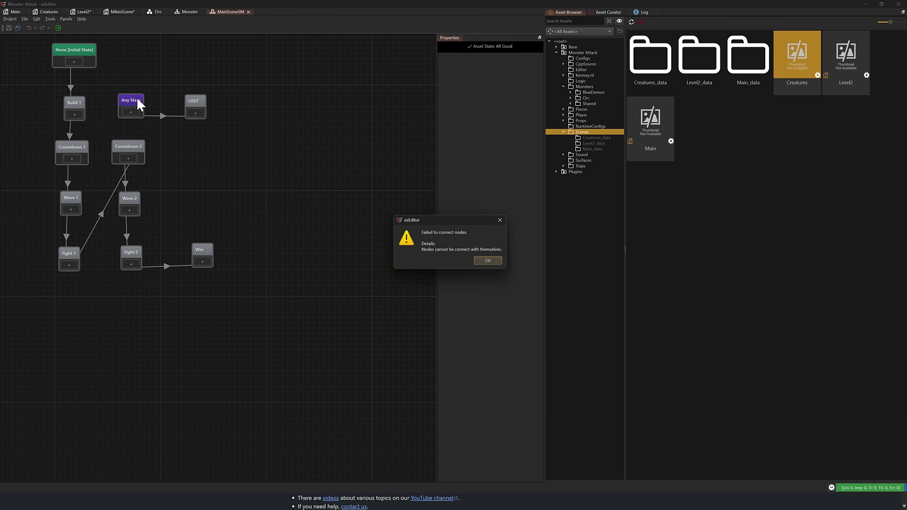
left_click(493, 260)
Open the Phase-Lost script assigned to the LOST state and examine its Update and DrawInfoText nodes
left_click(197, 116)
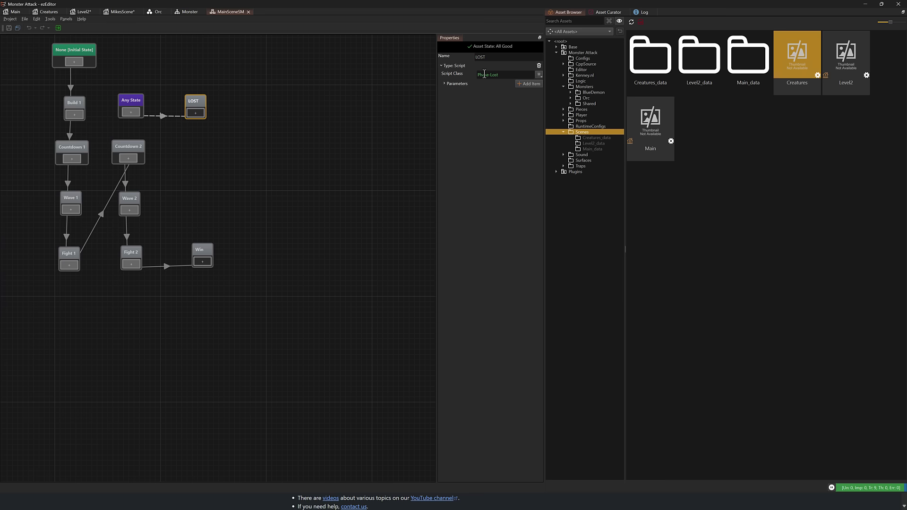
left_click(538, 74)
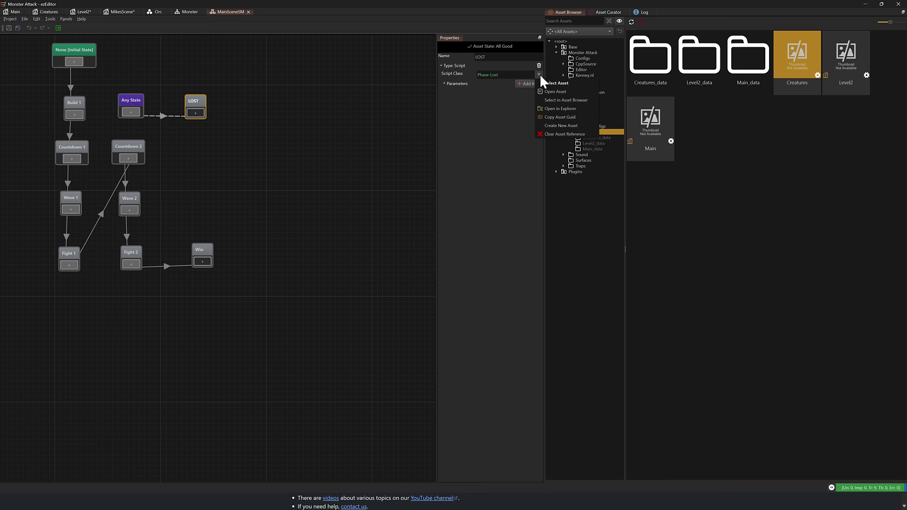
left_click(565, 88)
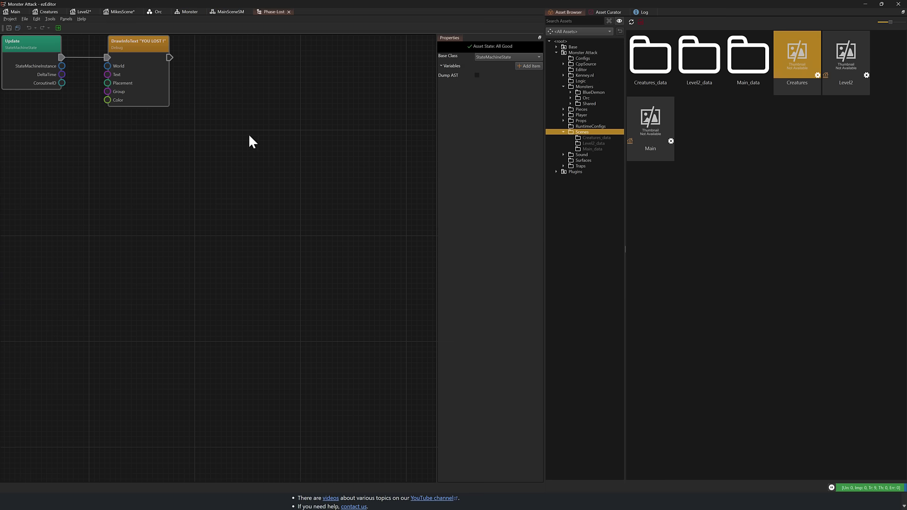
right_click_drag(249, 136, 343, 212)
scroll(279, 201, "up", 3)
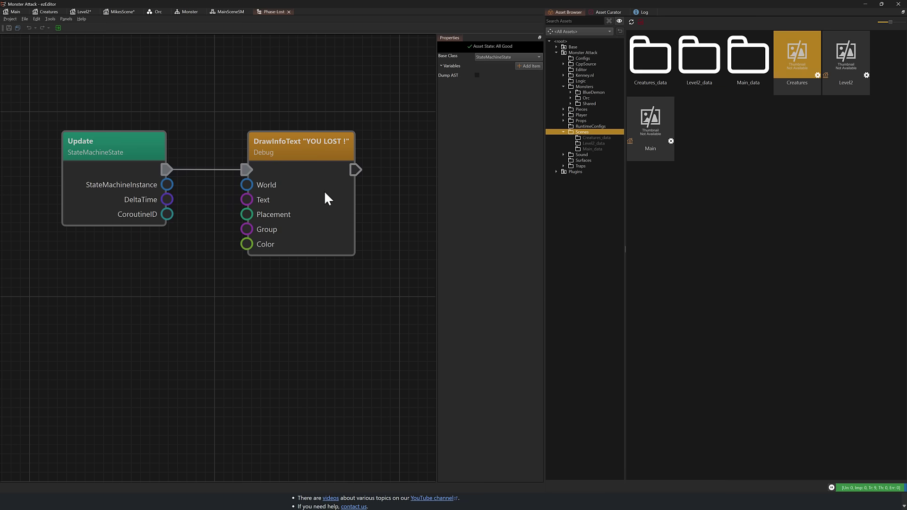
Switch to the ezEngine website in the browser, look over the welcome page, and open the Documentation section
left_click(585, 500)
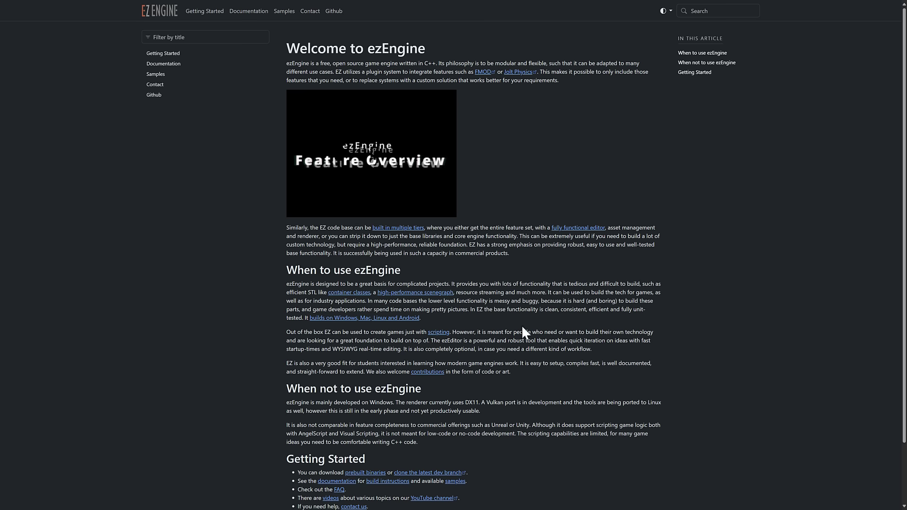
scroll(519, 312, "down", 2)
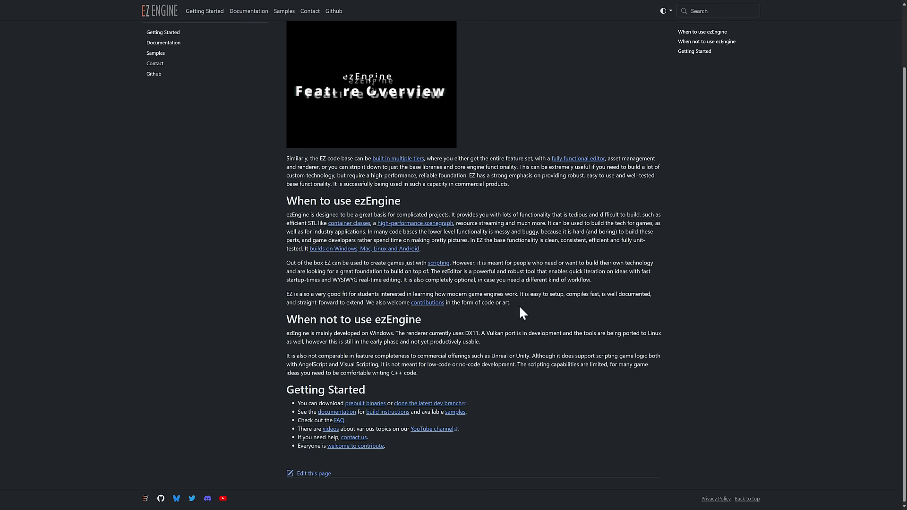
scroll(519, 307, "up", 2)
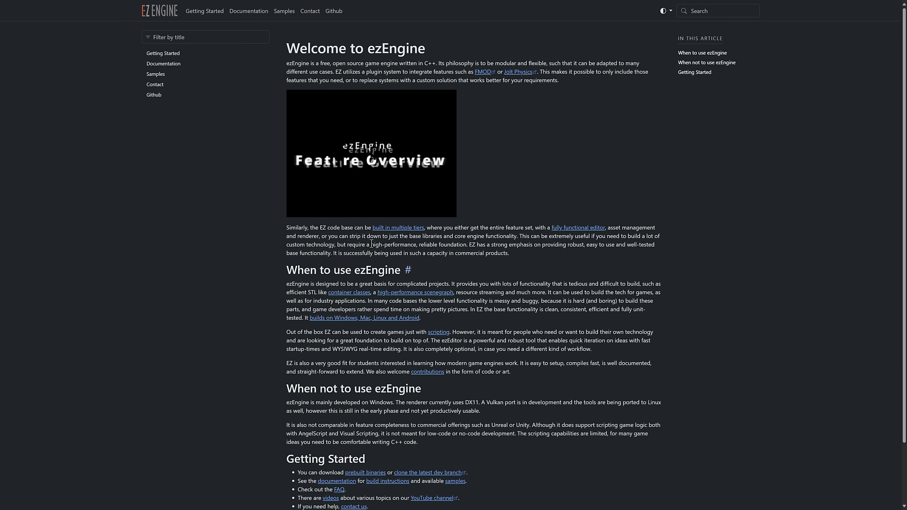
left_click(165, 65)
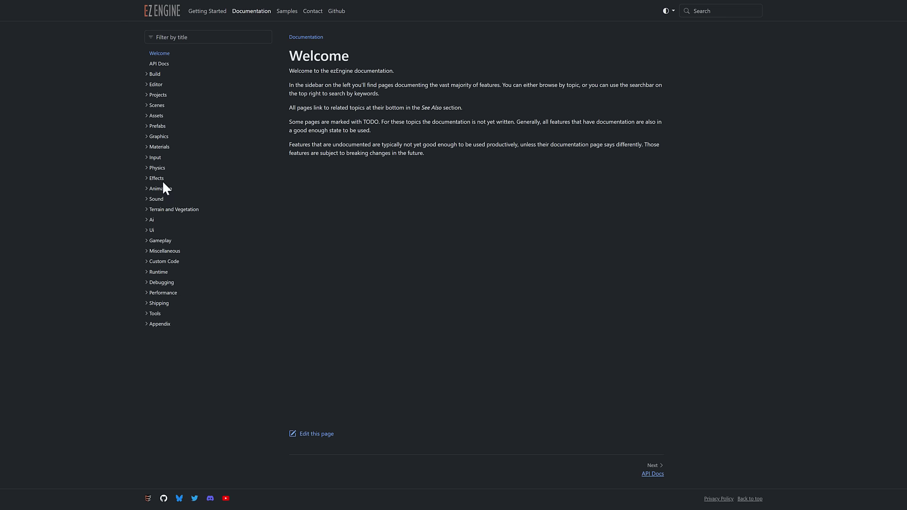
Switch to the ezEngine GitHub repository, look over its files and project details, and open its releases
key("ctrl+Tab")
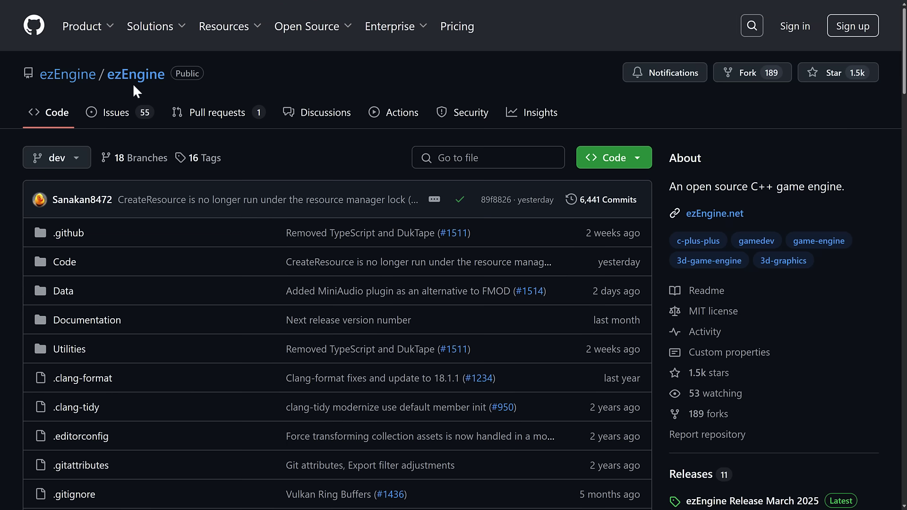
scroll(768, 307, "down", 3)
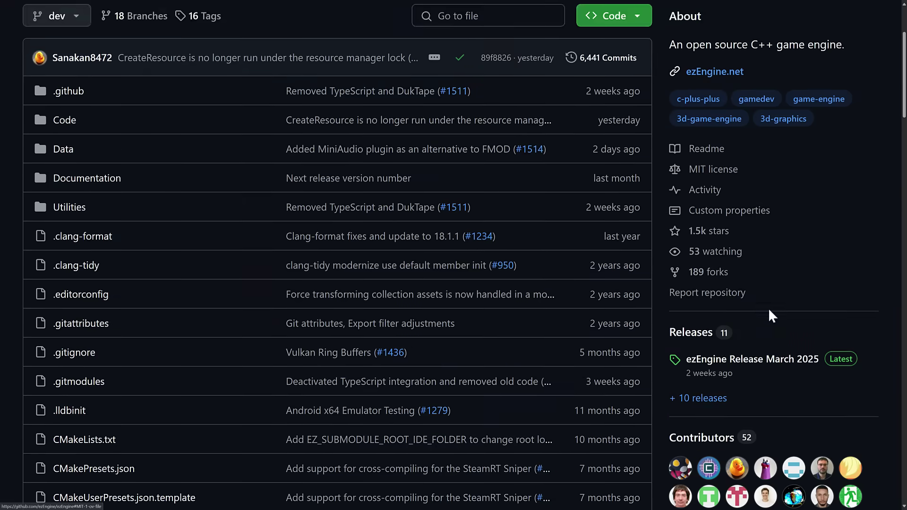
scroll(768, 307, "down", 1)
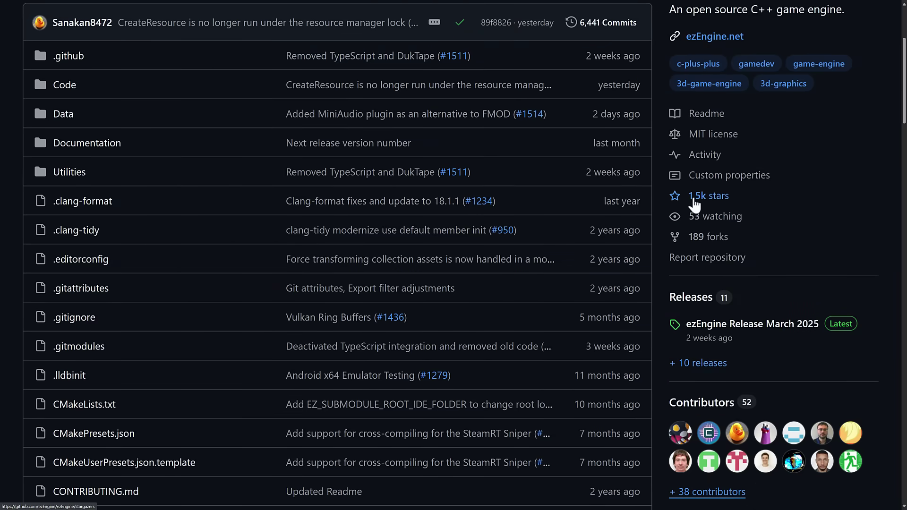
scroll(781, 217, "down", 3)
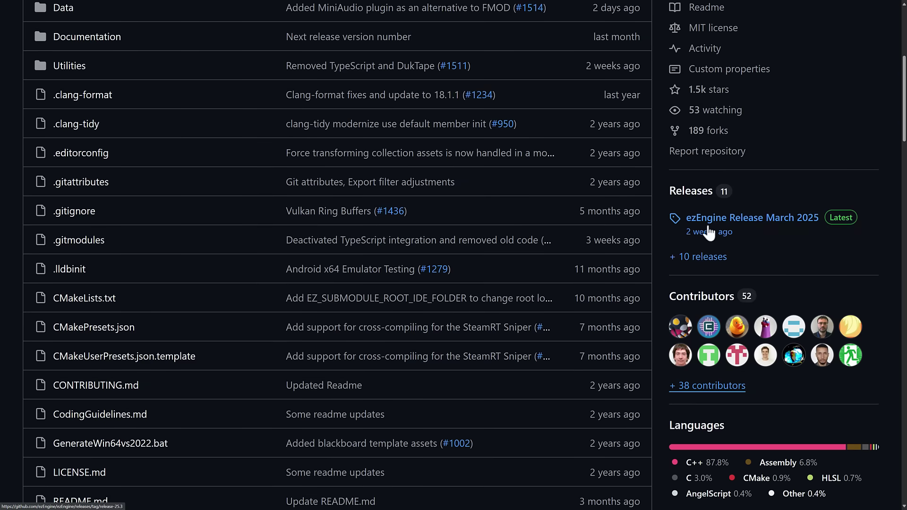
mouse_move(705, 238)
left_click(684, 259)
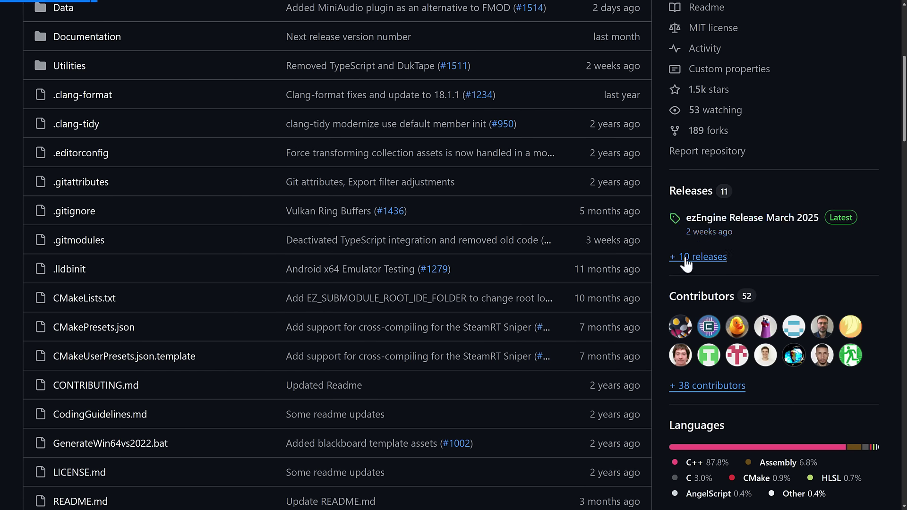
Read the ezEngine 25.3 release highlights from the AngelScript integration through the asset navigation shortcuts
scroll(654, 279, "down", 3)
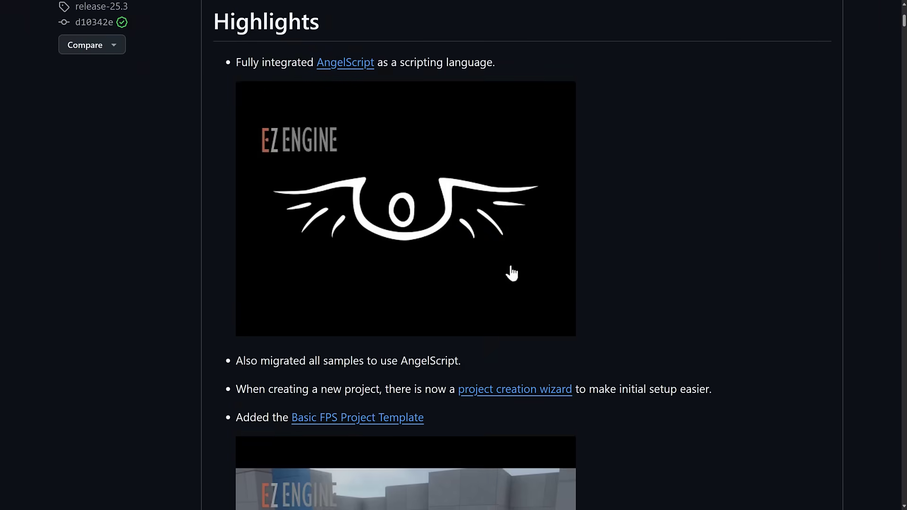
left_click_drag(233, 61, 521, 70)
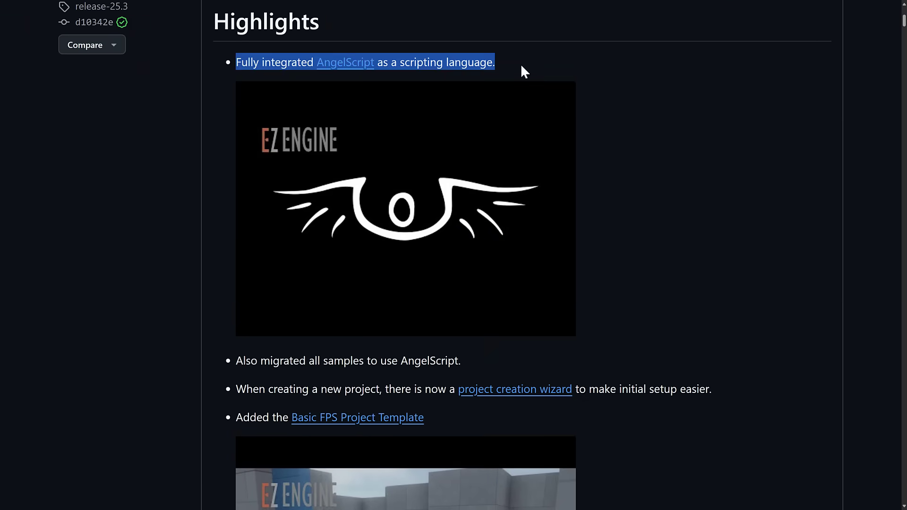
left_click(449, 68)
scroll(590, 130, "down", 5)
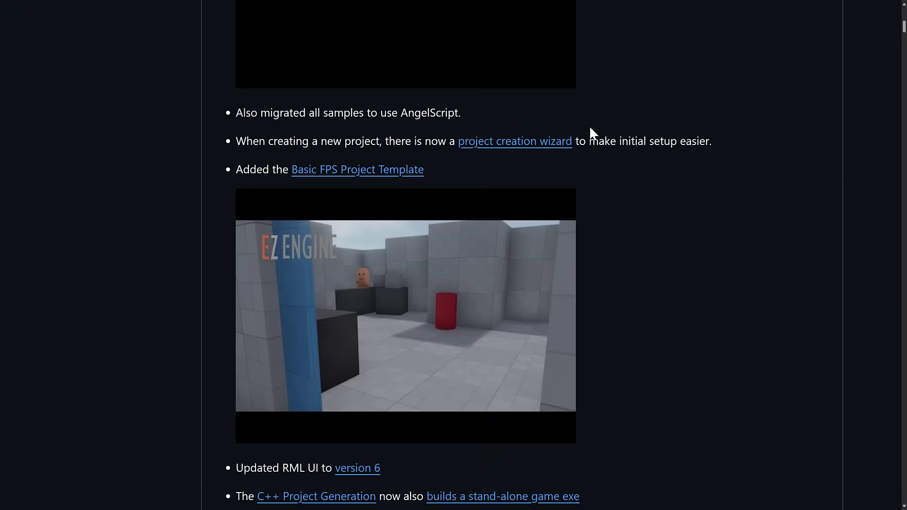
scroll(656, 220, "down", 2)
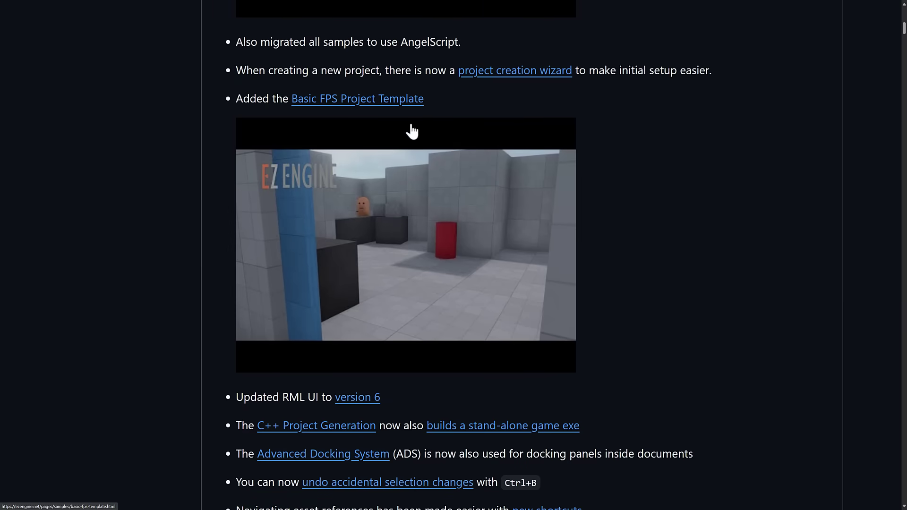
scroll(590, 255, "down", 4)
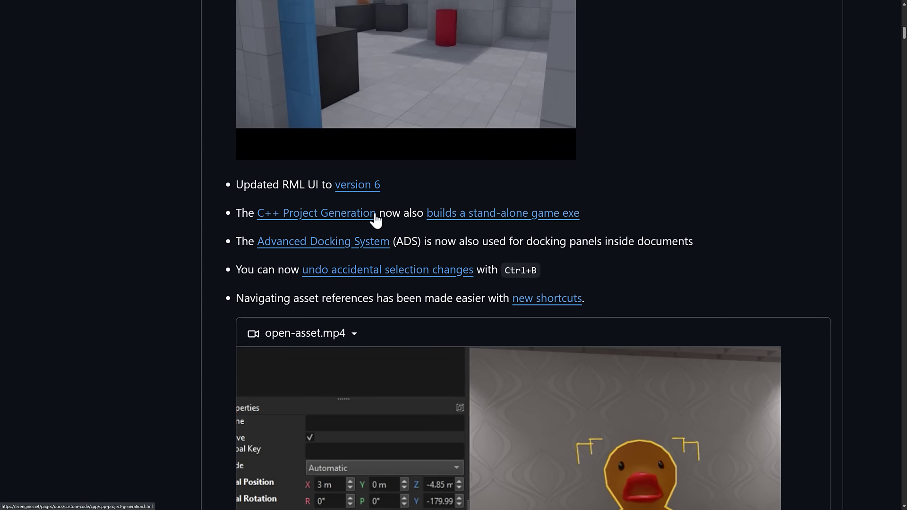
scroll(626, 220, "down", 5)
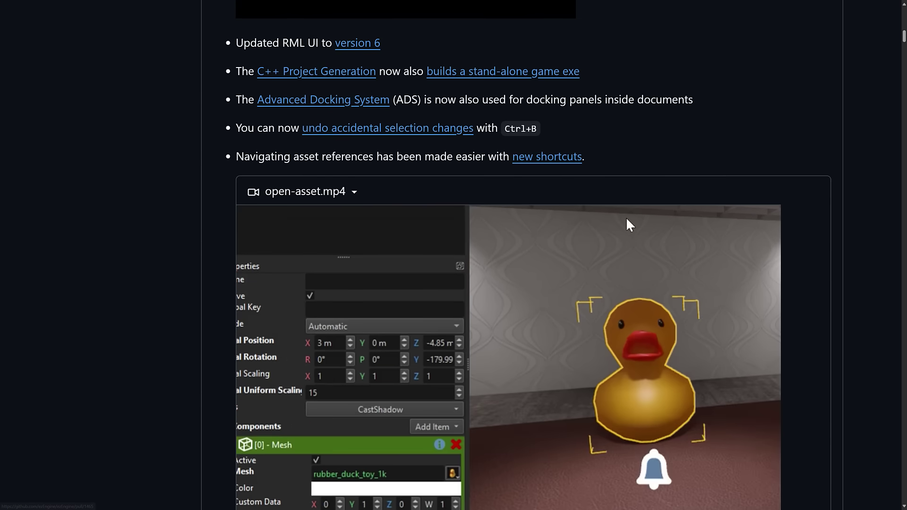
scroll(627, 218, "down", 8)
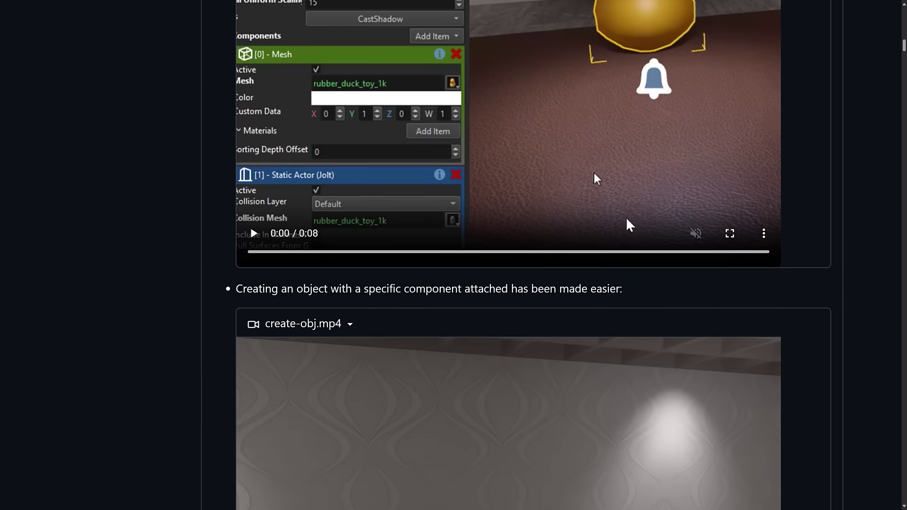
Examine the remaining release highlights, from the type selection menu and Store sample project down to the All Changes section
scroll(626, 218, "down", 10)
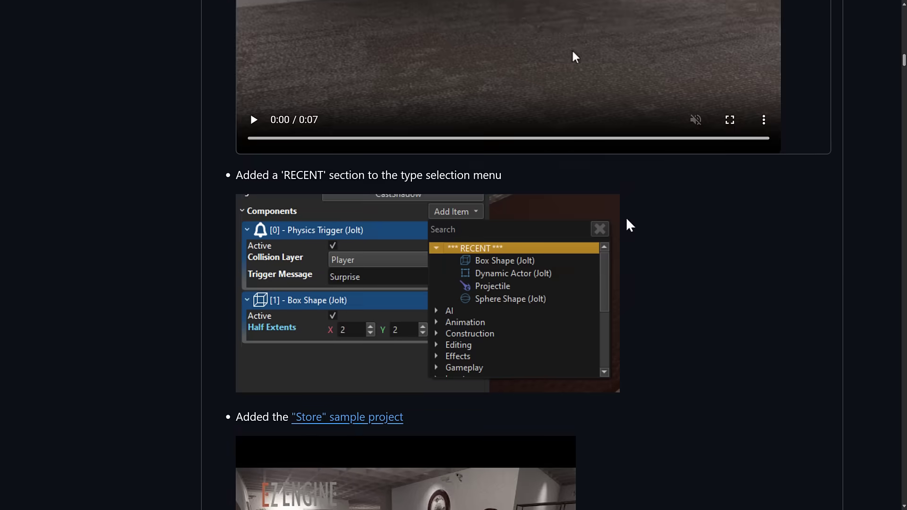
scroll(626, 218, "down", 5)
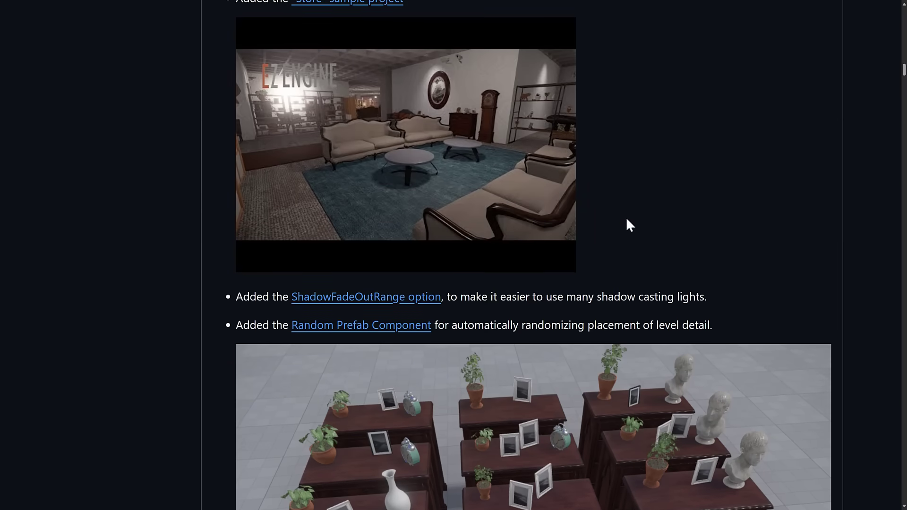
scroll(435, 160, "up", 3)
scroll(542, 184, "down", 5)
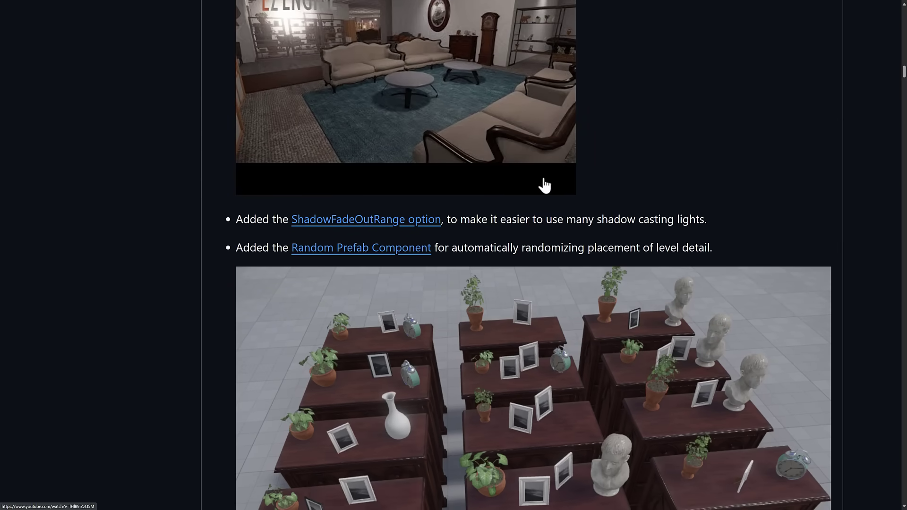
scroll(458, 198, "down", 1)
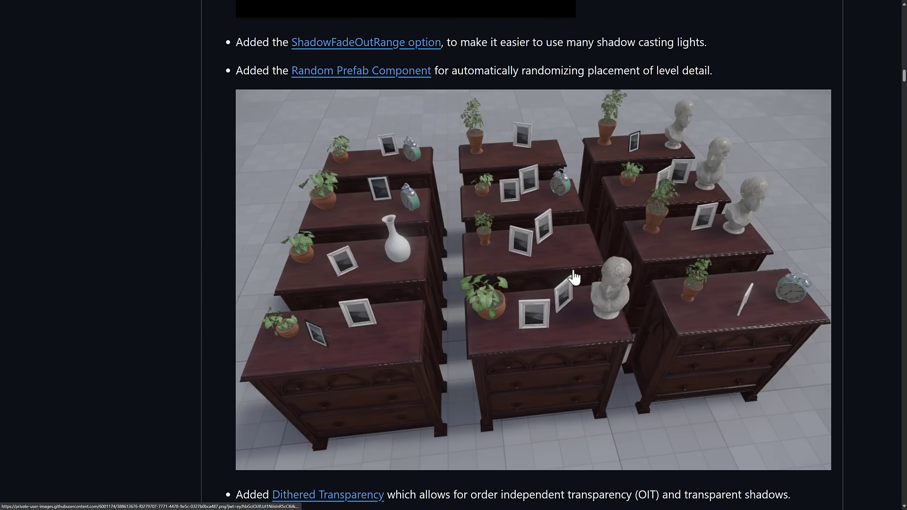
scroll(566, 176, "down", 7)
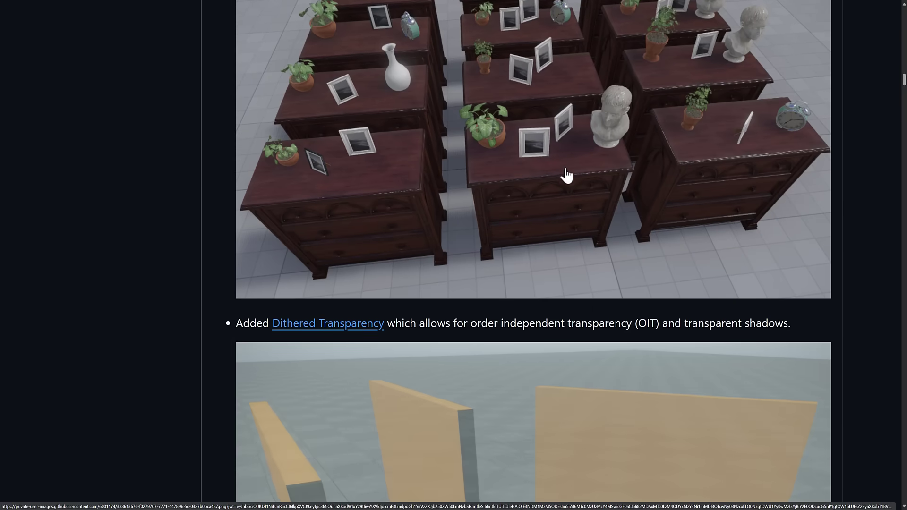
scroll(566, 175, "down", 14)
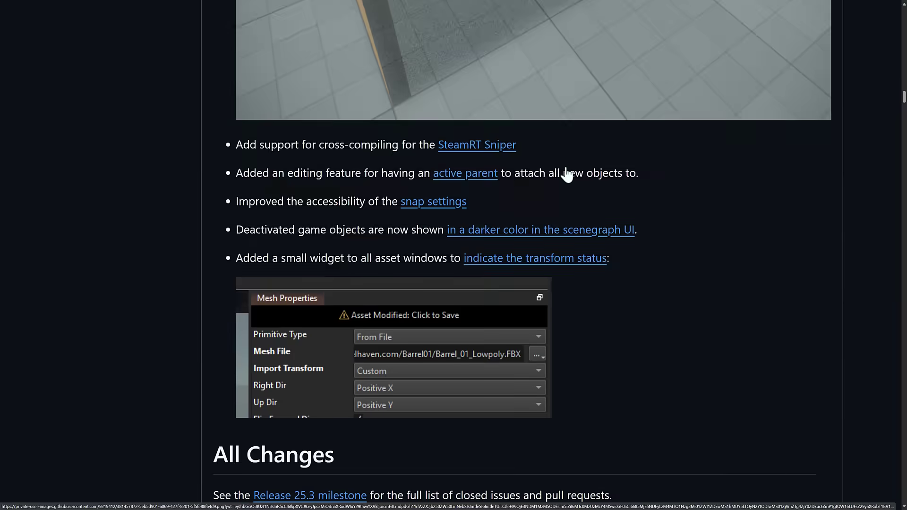
scroll(566, 167, "up", 20)
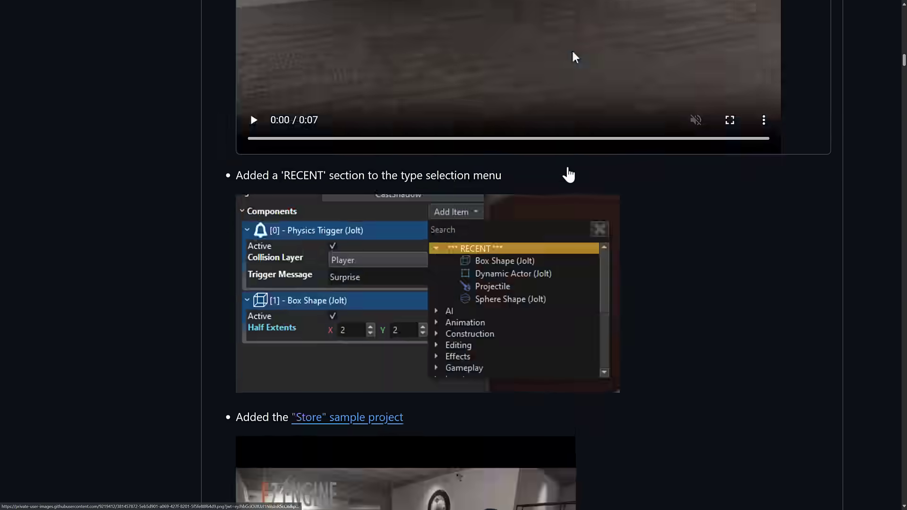
Switch from the release notes to the ezEngine documentation site and open its home page
key("ctrl+Tab")
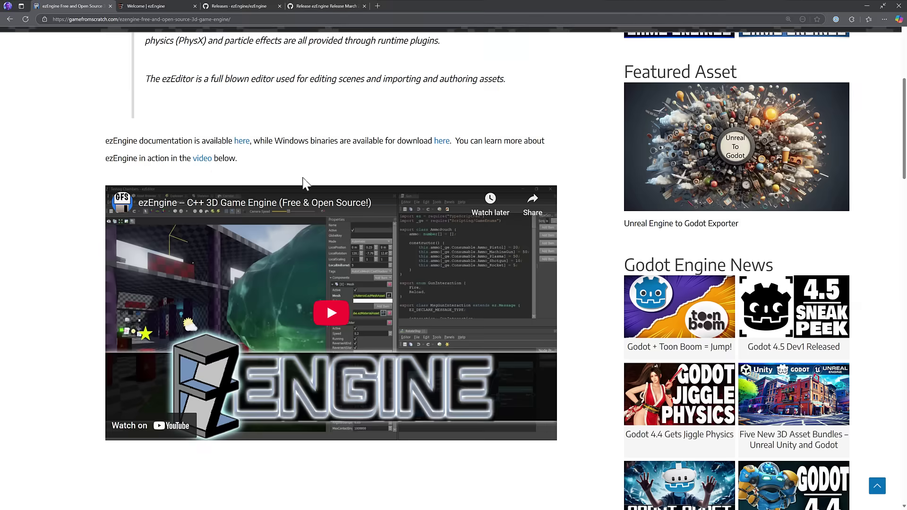
scroll(330, 208, "up", 8)
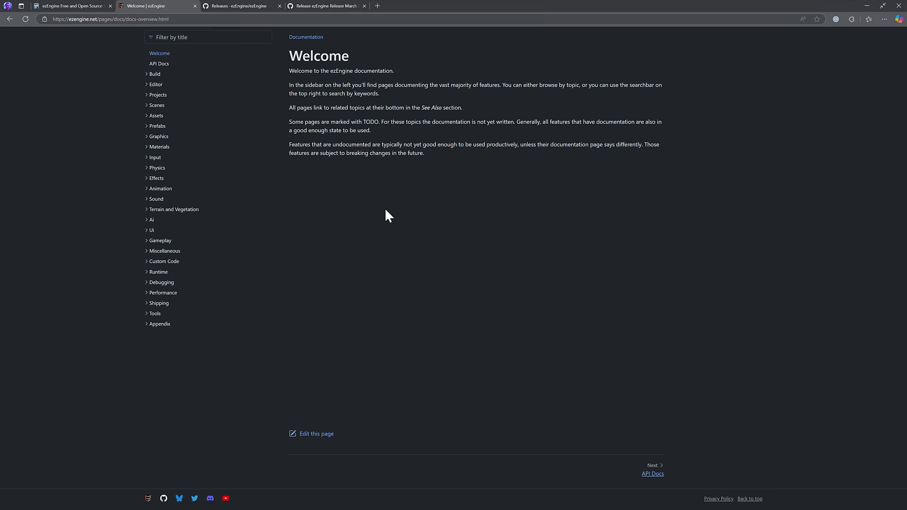
key("F11")
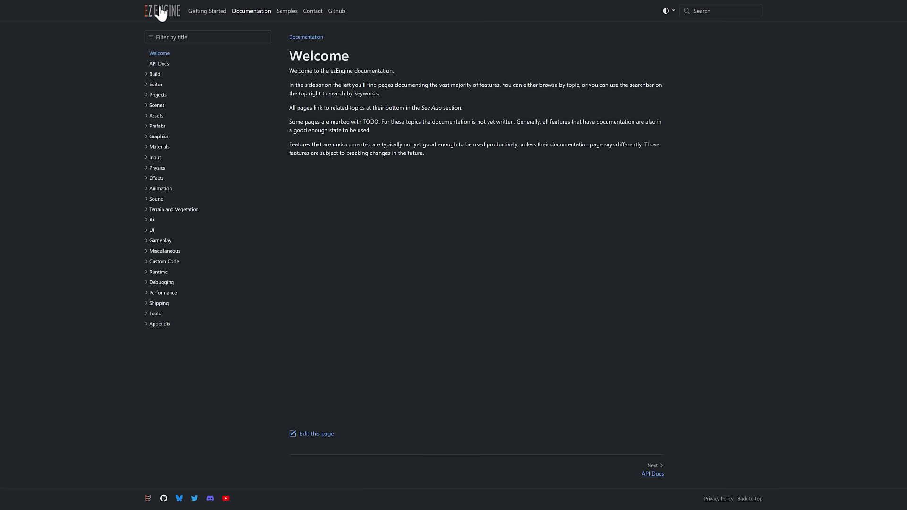
left_click(160, 11)
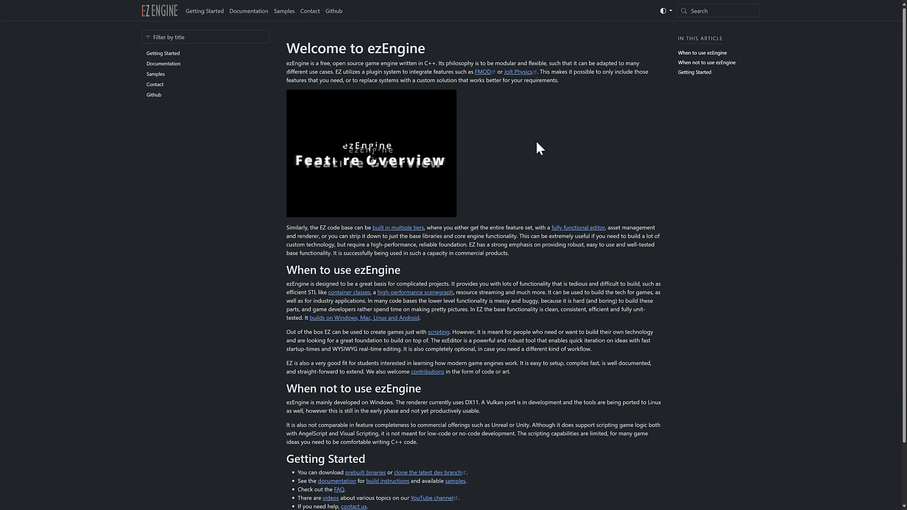
Exit full screen, shorten the address to ezengine.net, load it, and look over the welcome page
key("F11")
left_click(95, 19)
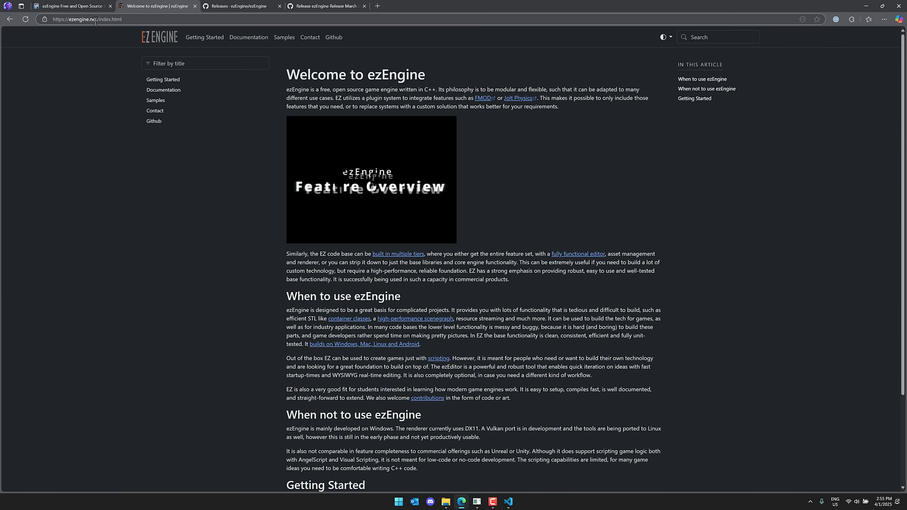
left_click_drag(97, 19, 124, 21)
key("BackSpace")
key("Return")
scroll(415, 205, "down", 2)
scroll(424, 210, "up", 2)
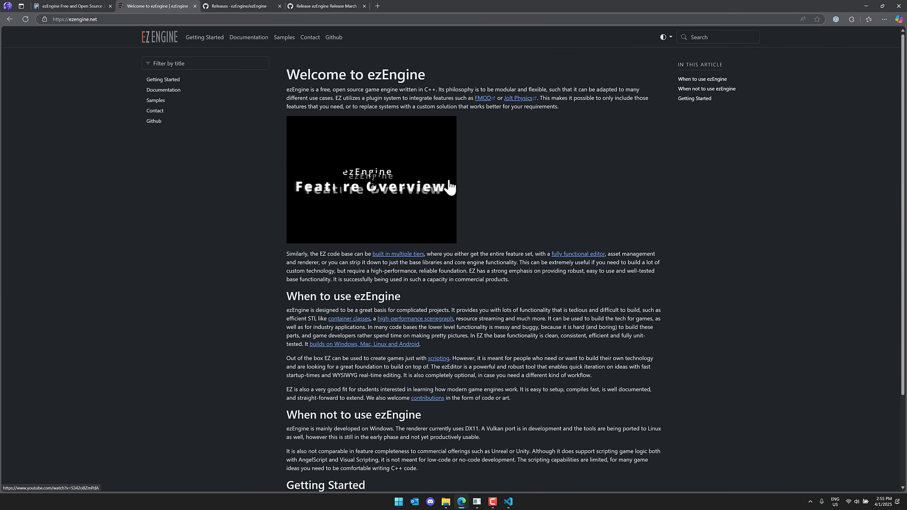
scroll(435, 213, "down", 2)
scroll(390, 255, "up", 2)
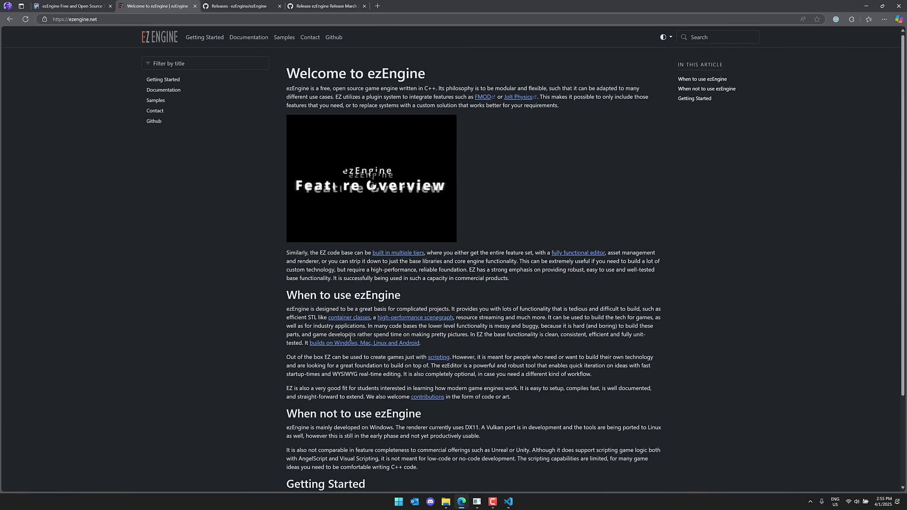
Open the Testing Chambers project from the website's Samples section and look over its screenshots
left_click(156, 101)
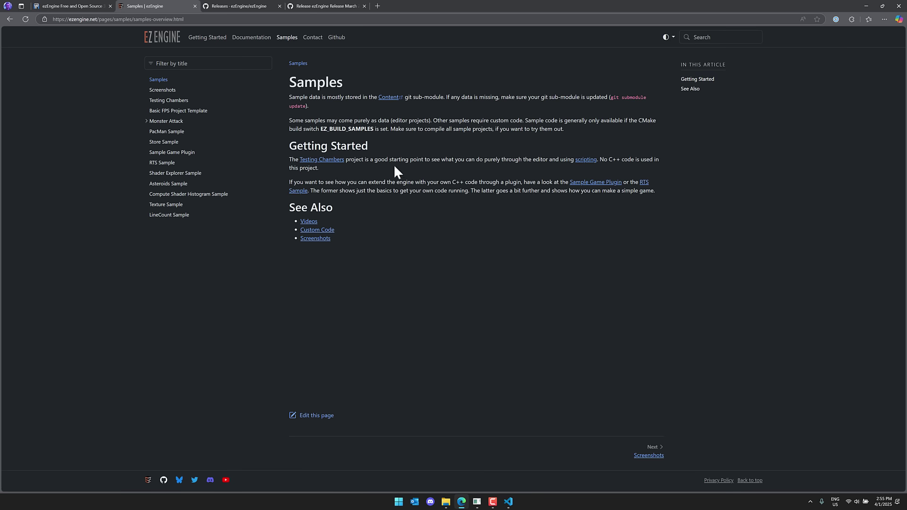
left_click(332, 160)
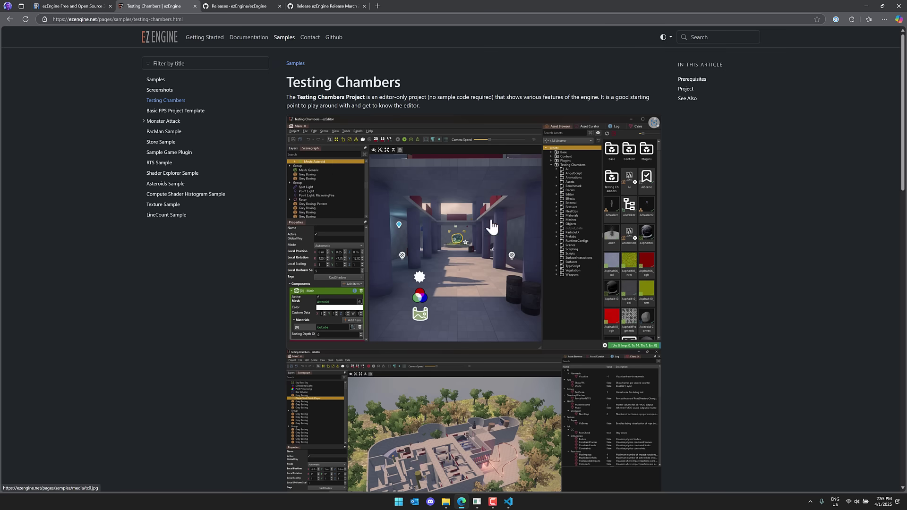
scroll(462, 216, "down", 6)
scroll(462, 217, "down", 12)
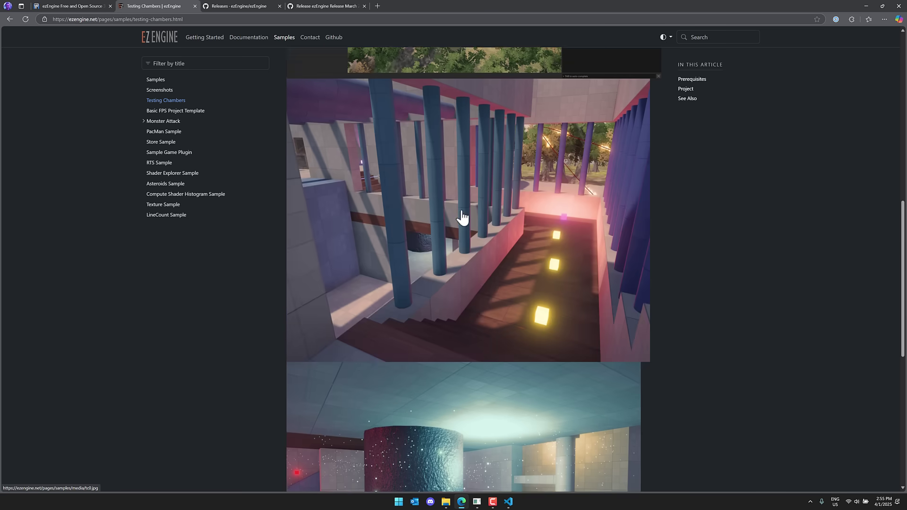
scroll(462, 212, "up", 16)
scroll(463, 212, "up", 2)
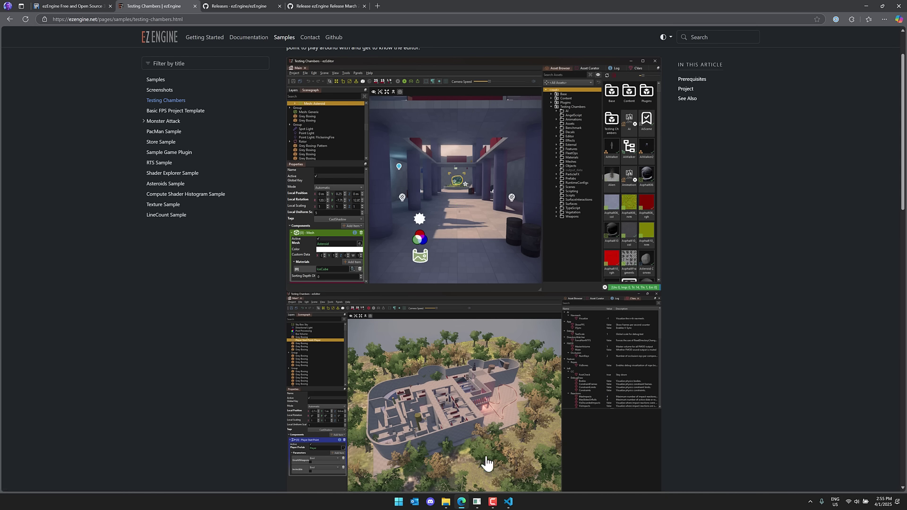
Switch to ezEditor, go to the Level2 scene, and place a Barrel prefab from the Props folder on the corridor floor
mouse_move(477, 501)
left_click(489, 472)
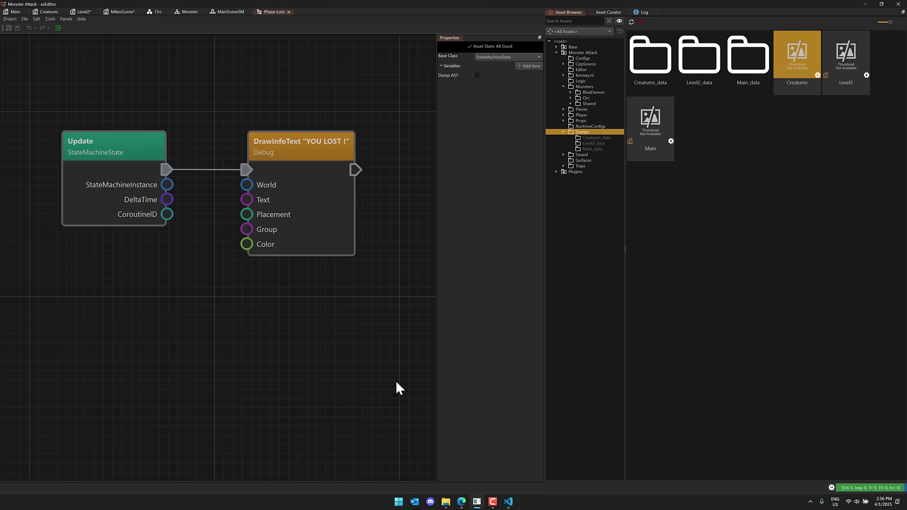
left_click(83, 12)
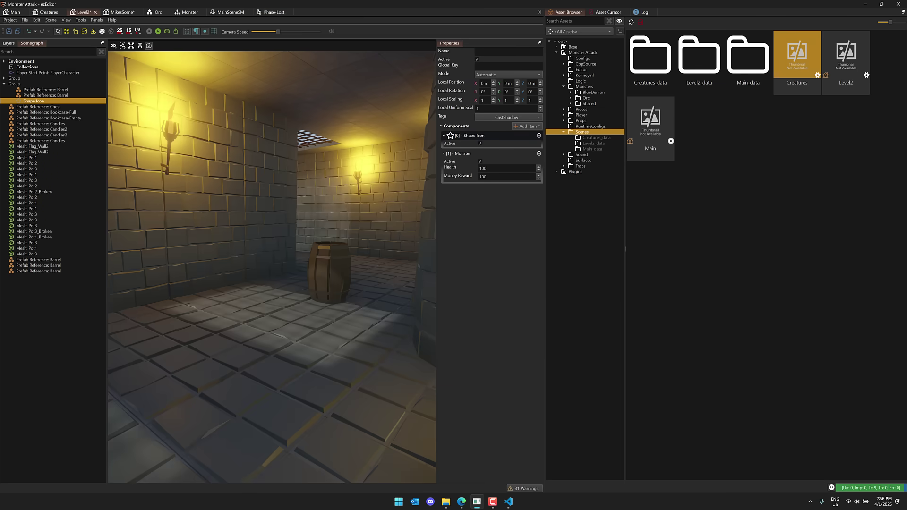
mouse_move(271, 267)
right_mouse_down()
mouse_move(397, 267)
mouse_move(245, 272)
mouse_move(264, 270)
mouse_move(255, 257)
mouse_move(278, 279)
mouse_move(271, 267)
right_mouse_up()
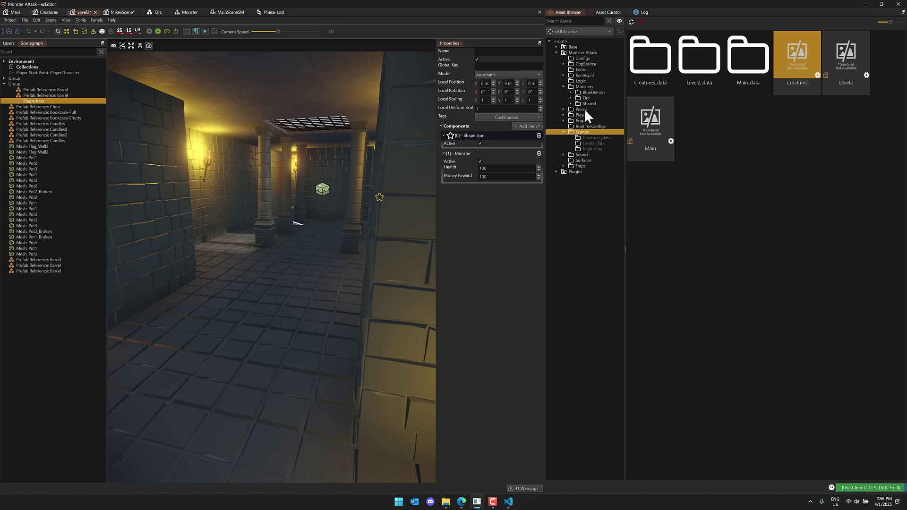
left_click(584, 122)
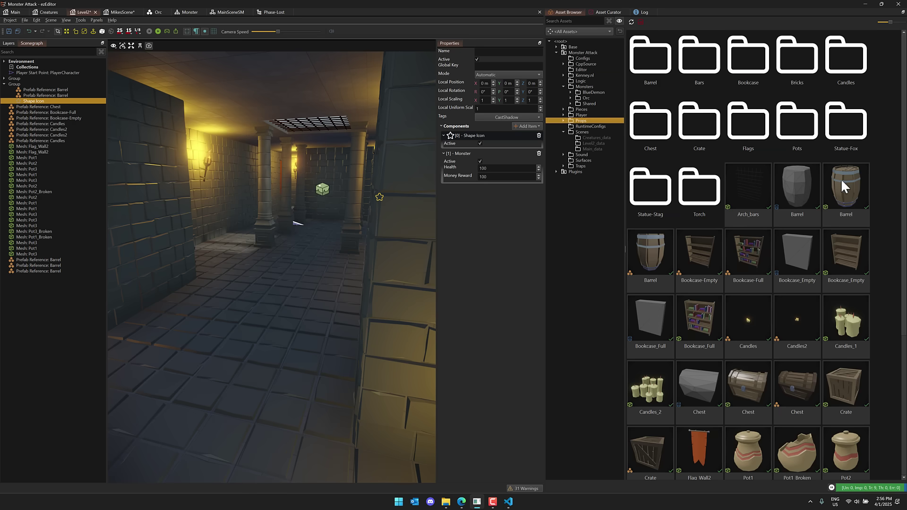
left_click_drag(650, 252, 294, 281)
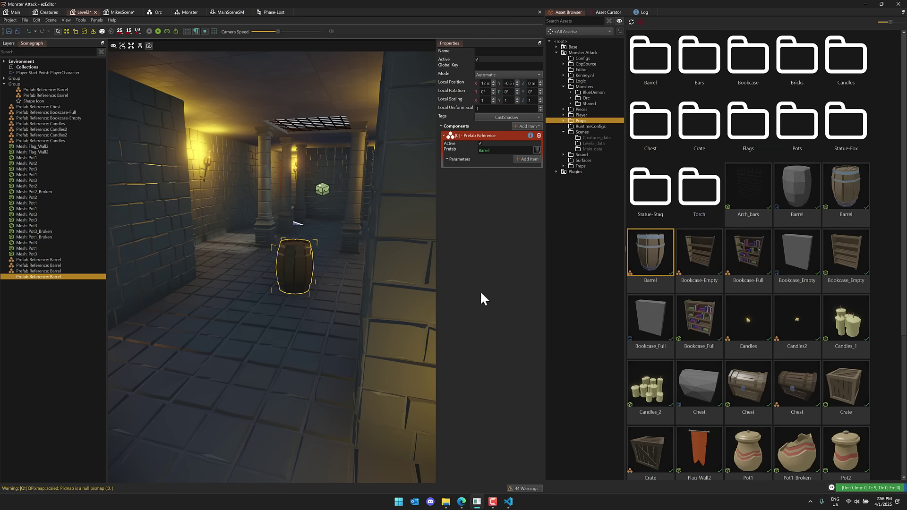
Open the placed barrel's prefab asset for editing and select its prefab root to show its components
left_click(537, 150)
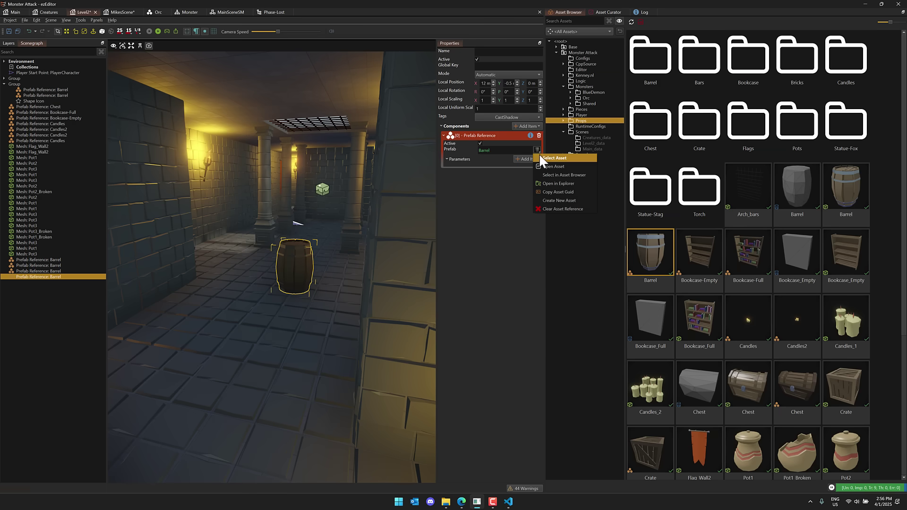
left_click(550, 162)
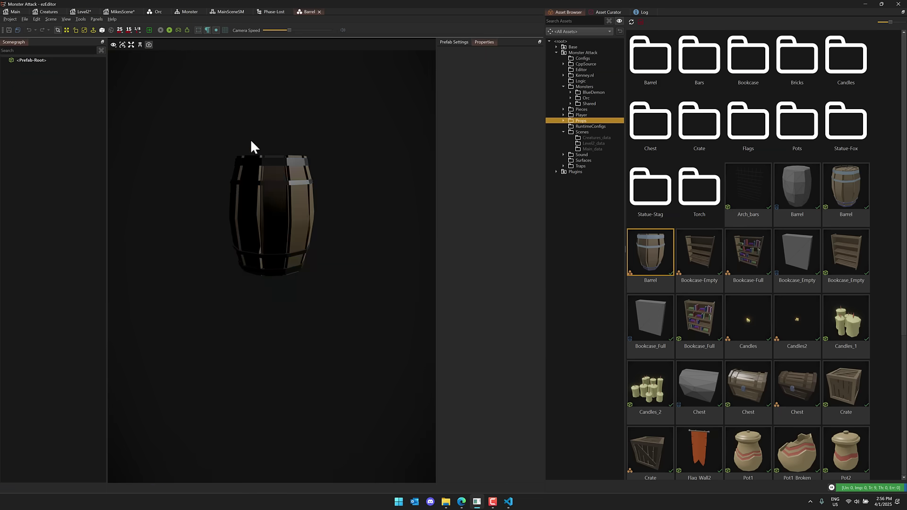
left_click(32, 60)
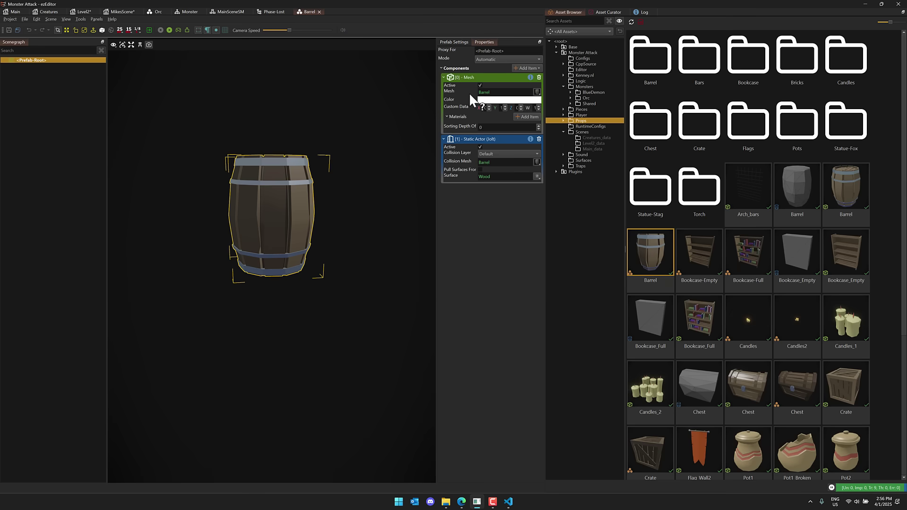